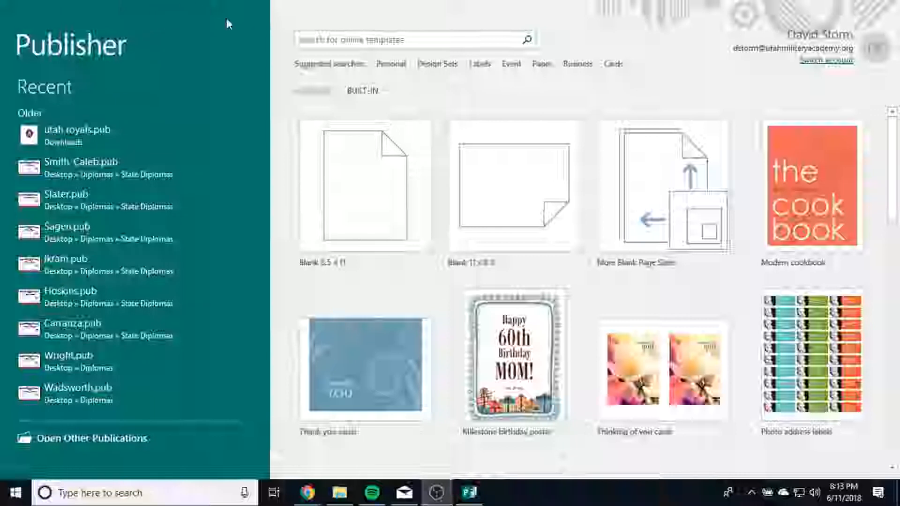
click(226, 18)
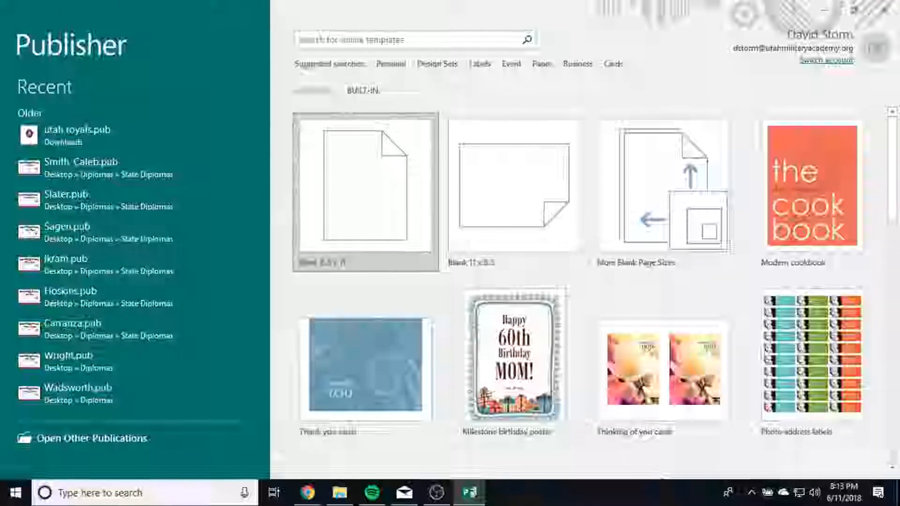
key(alt+Tab)
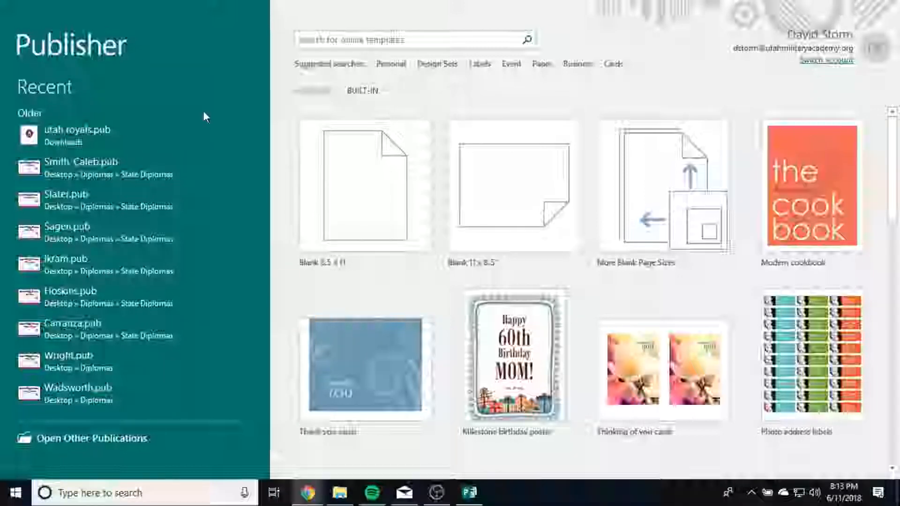
key(alt+Tab)
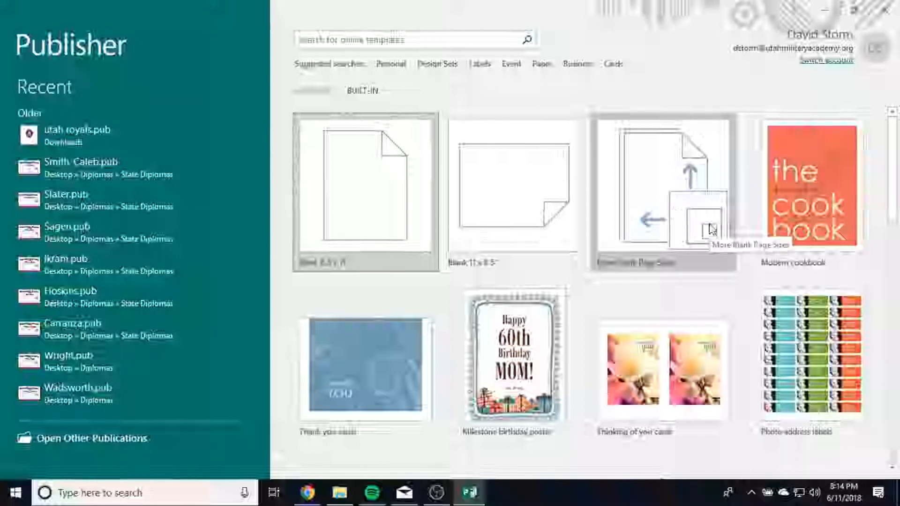
Look through the featured publication templates, including cards, flyers, photo albums, labels and certificates
scroll(717, 290, down, 5)
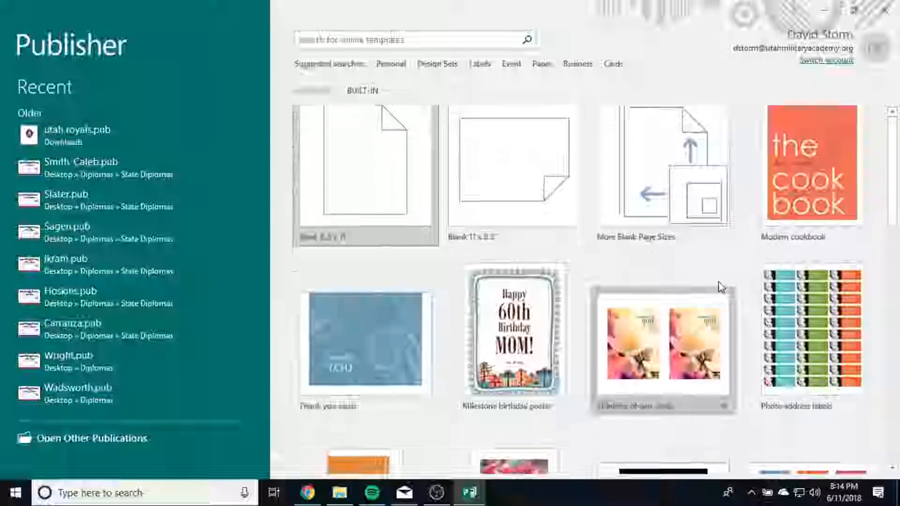
scroll(741, 298, down, 3)
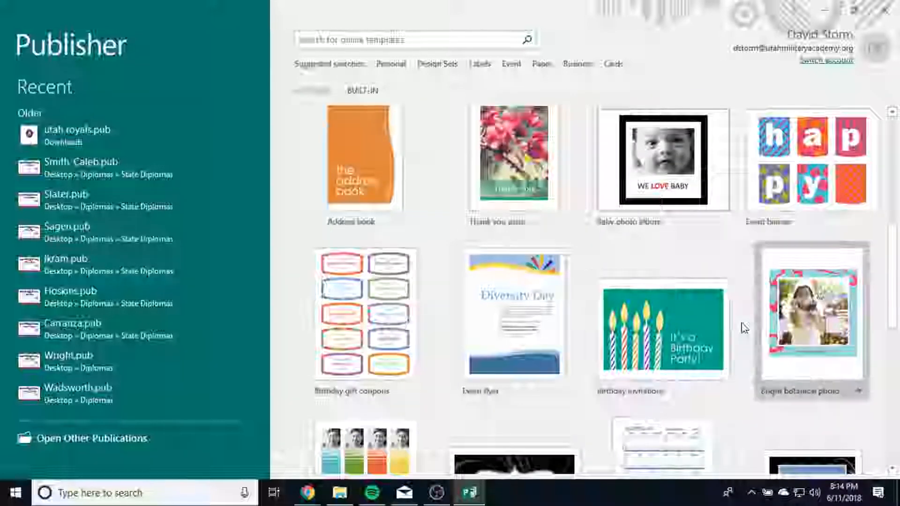
scroll(740, 353, down, 6)
scroll(742, 355, down, 4)
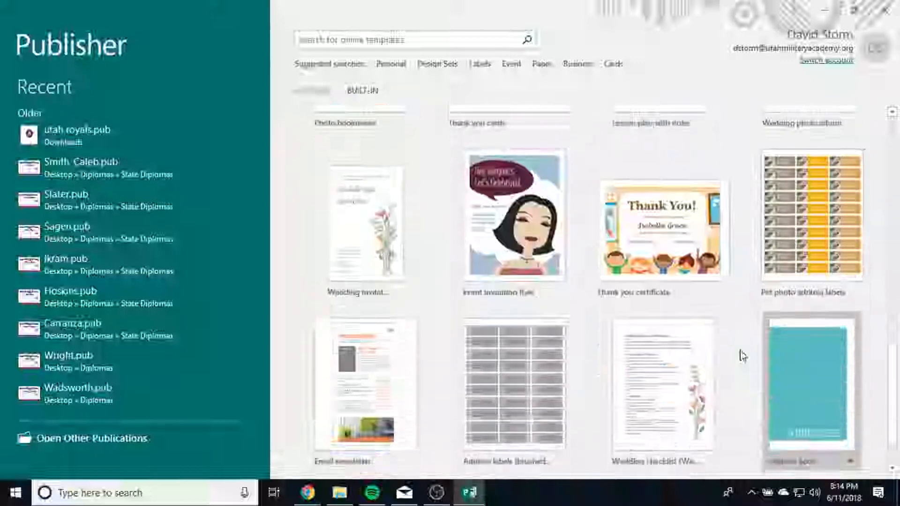
scroll(742, 355, up, 2)
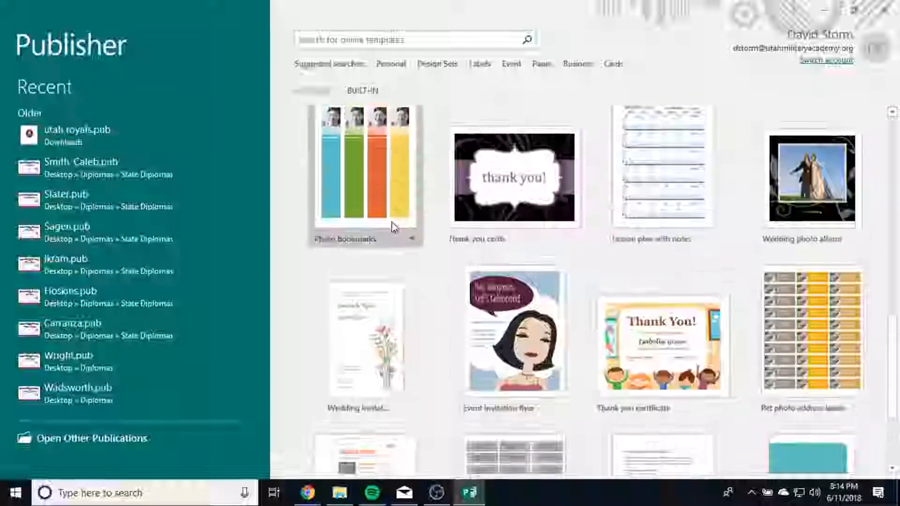
scroll(659, 316, up, 4)
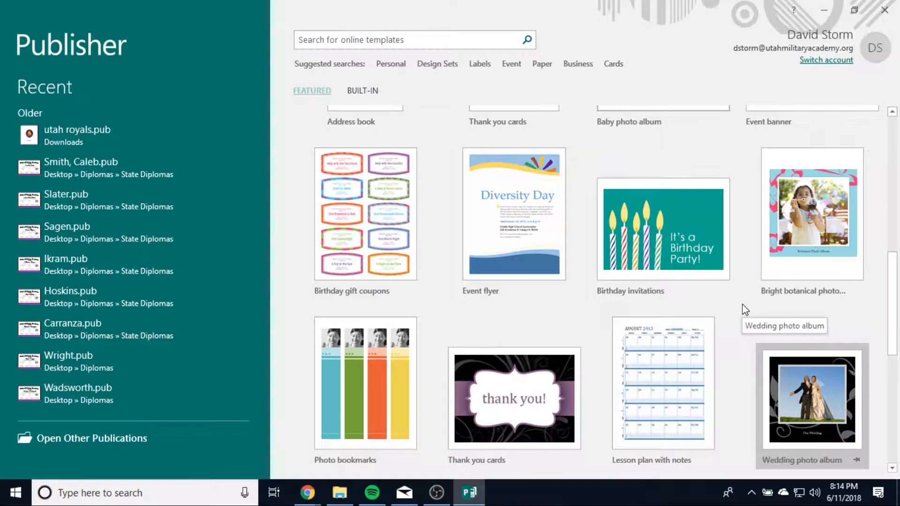
scroll(745, 310, up, 5)
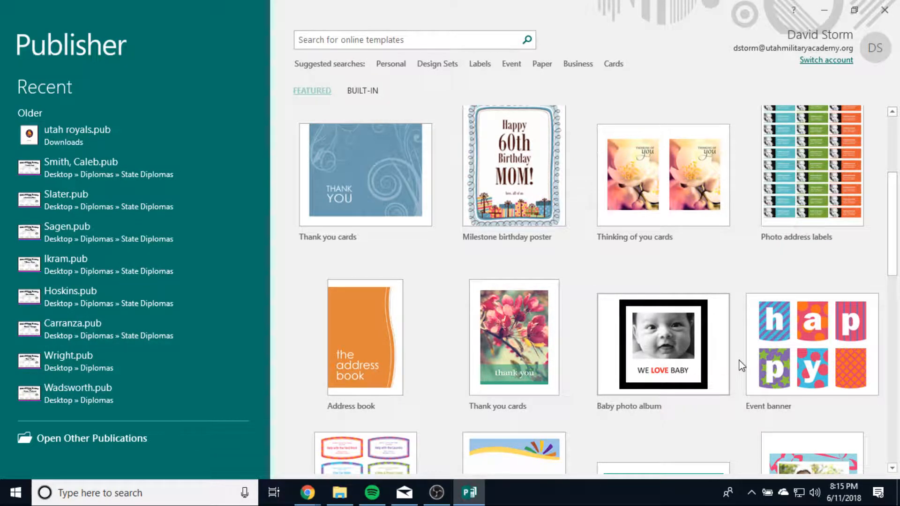
scroll(739, 360, up, 4)
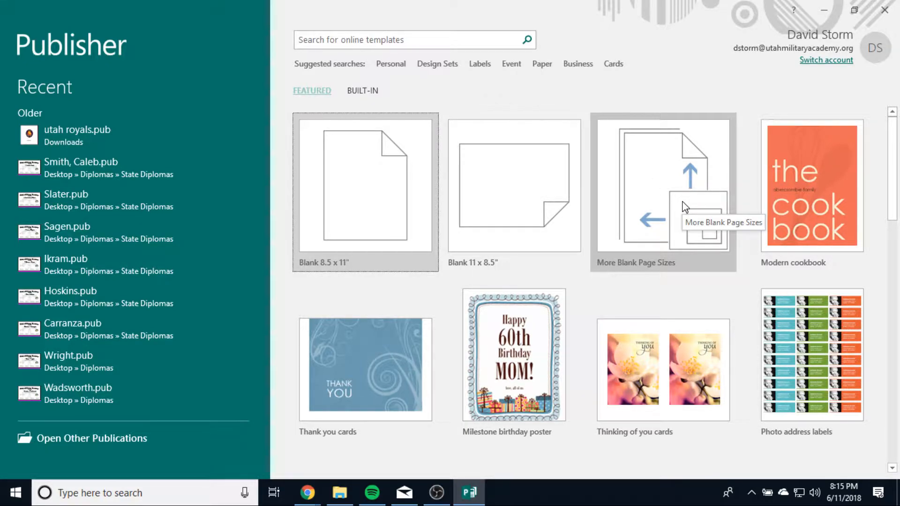
Open the More Blank Page Sizes gallery and browse its standard, custom, publication type and manufacturer sizes
click(667, 215)
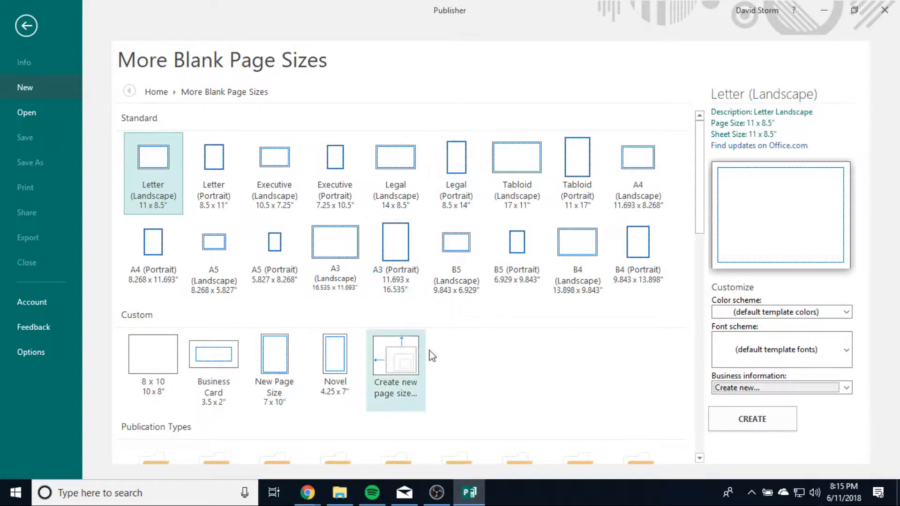
scroll(430, 355, down, 5)
scroll(345, 291, up, 2)
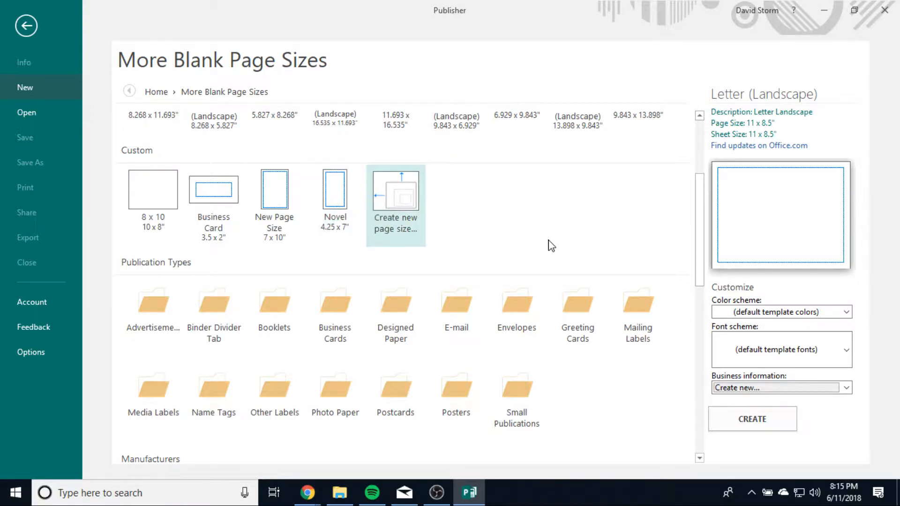
scroll(551, 246, down, 5)
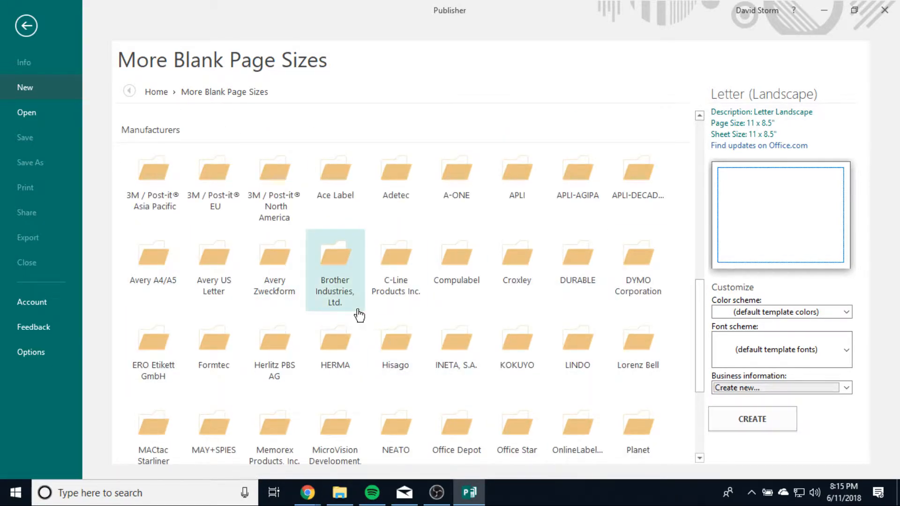
scroll(412, 338, down, 3)
scroll(431, 347, up, 4)
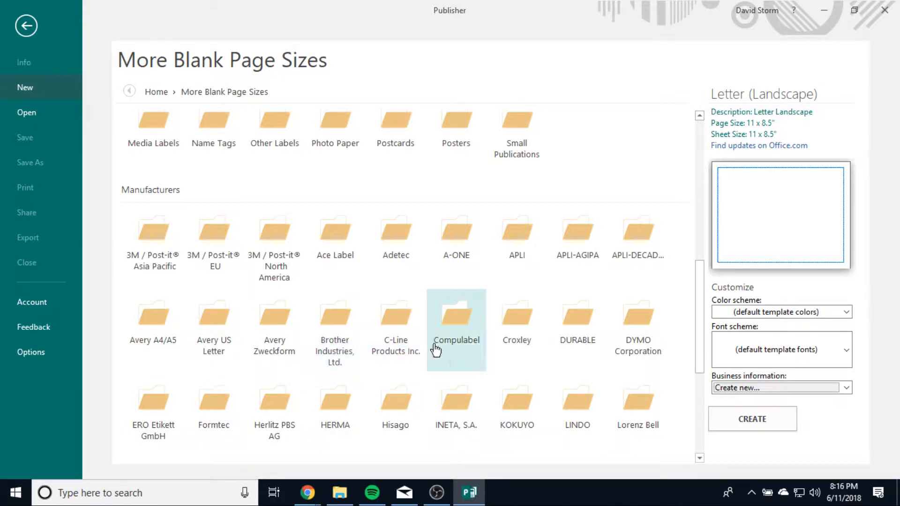
scroll(434, 349, down, 2)
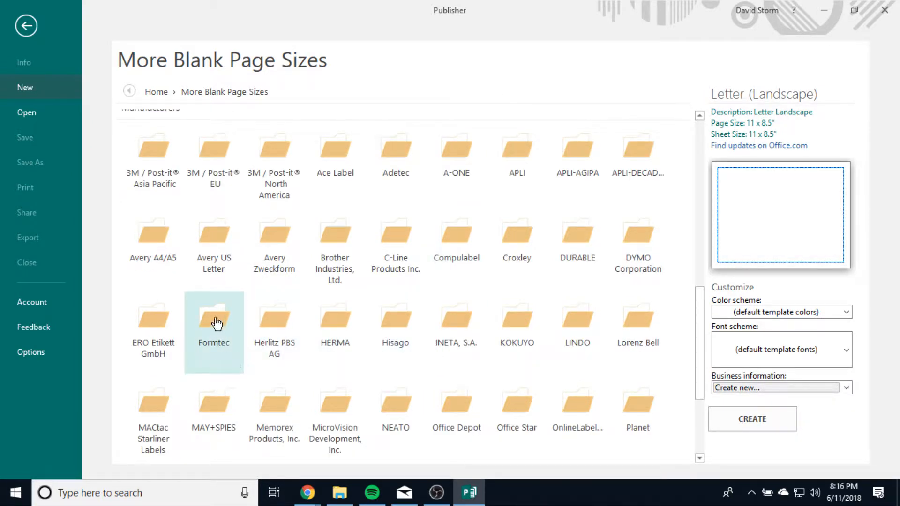
Create a small blank publication from the gallery and return to More Blank Page Sizes for a new publication
click(202, 331)
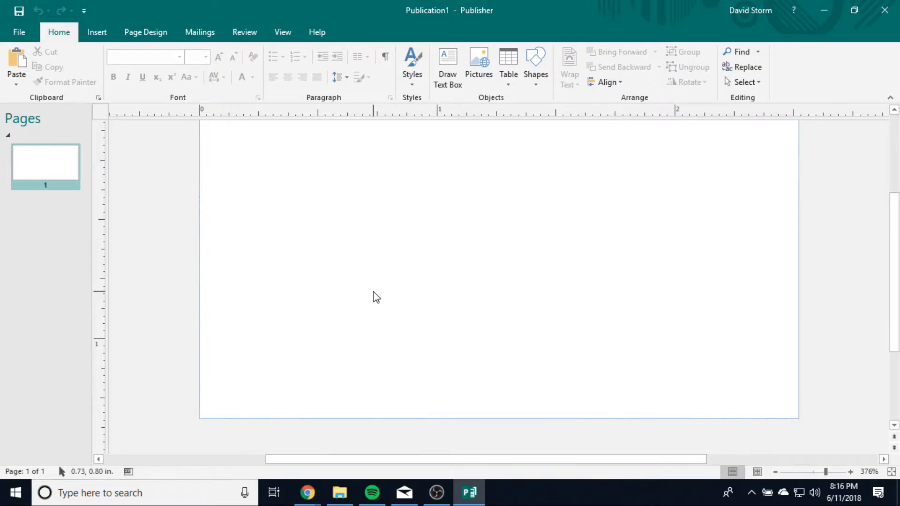
click(19, 32)
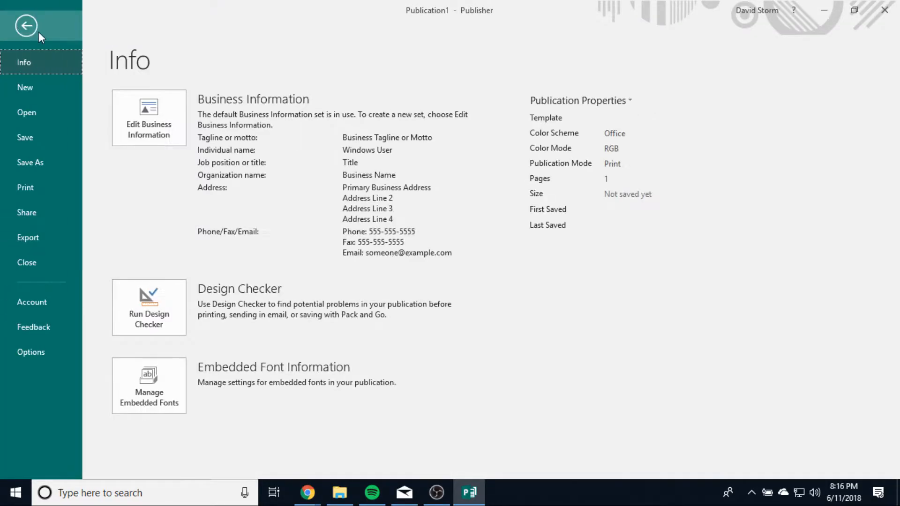
click(24, 87)
click(478, 261)
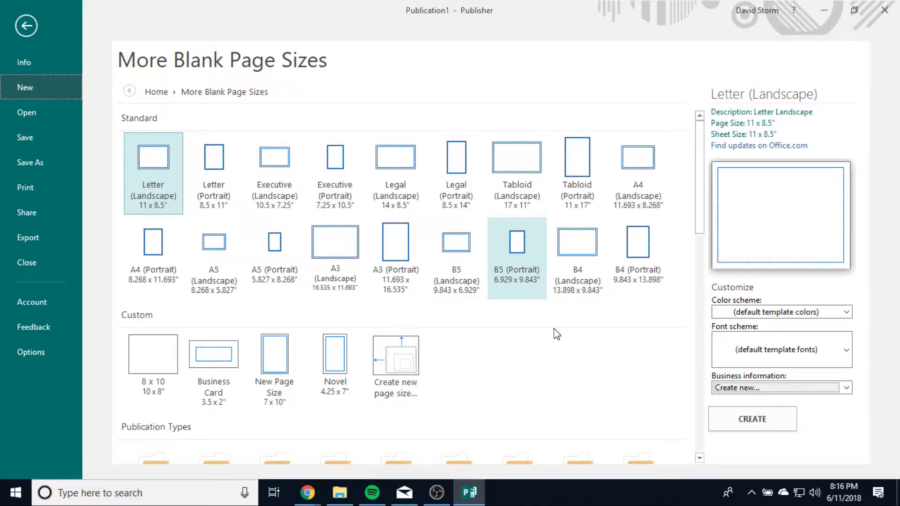
scroll(565, 345, down, 5)
scroll(569, 333, up, 5)
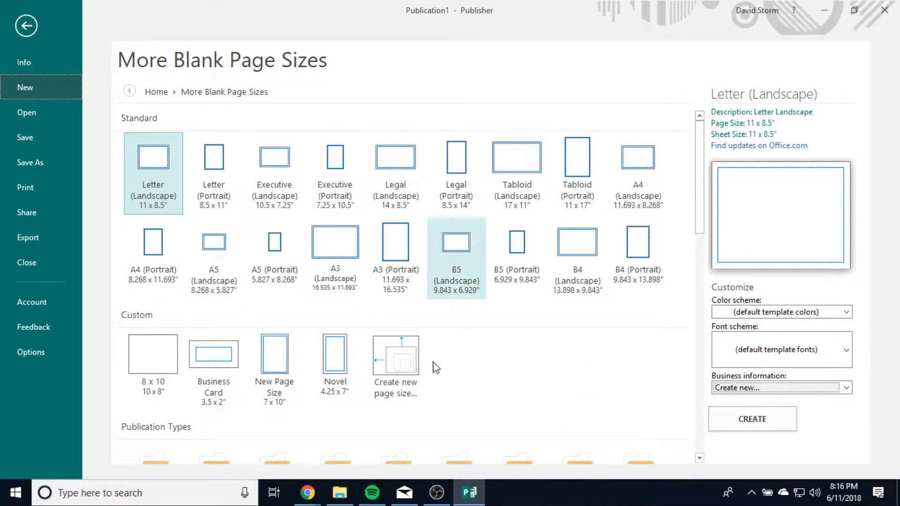
Examine the name, page dimension, layout type and margin guide settings for a custom page size, and close them without saving
click(395, 362)
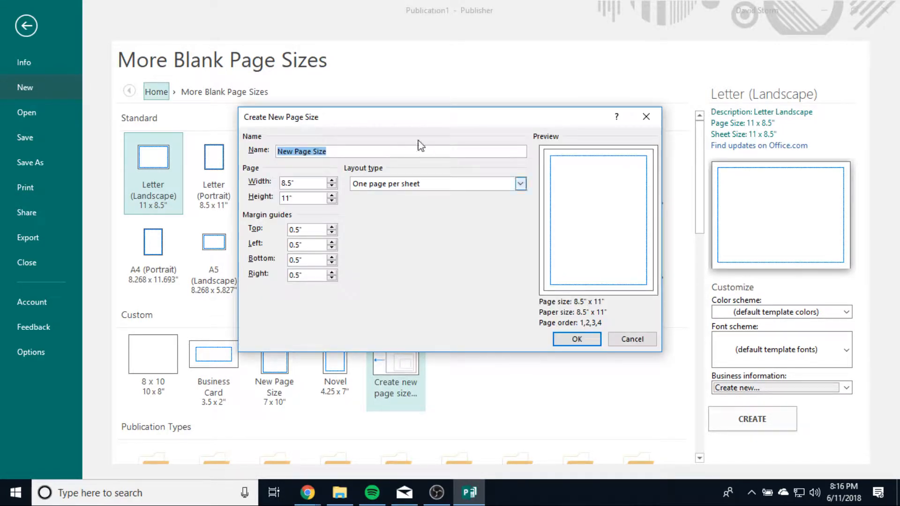
drag(407, 120, 407, 144)
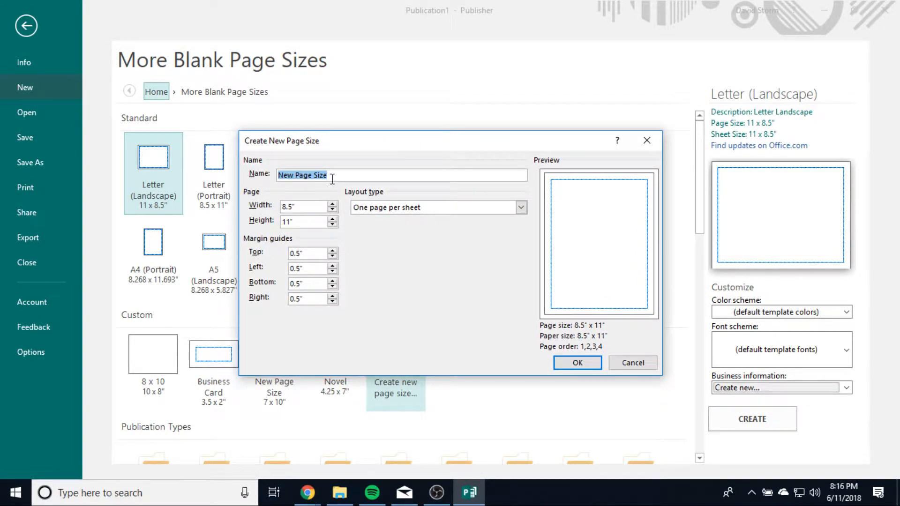
drag(332, 179, 279, 181)
click(412, 209)
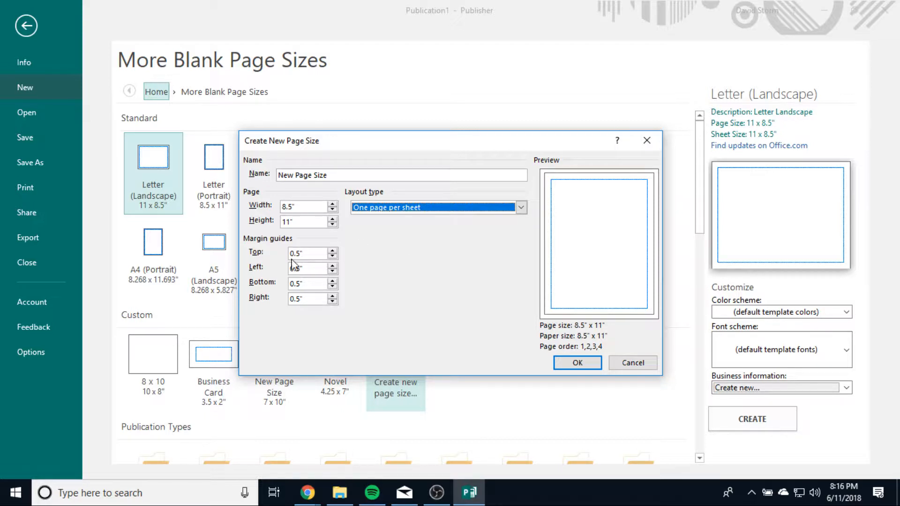
click(639, 366)
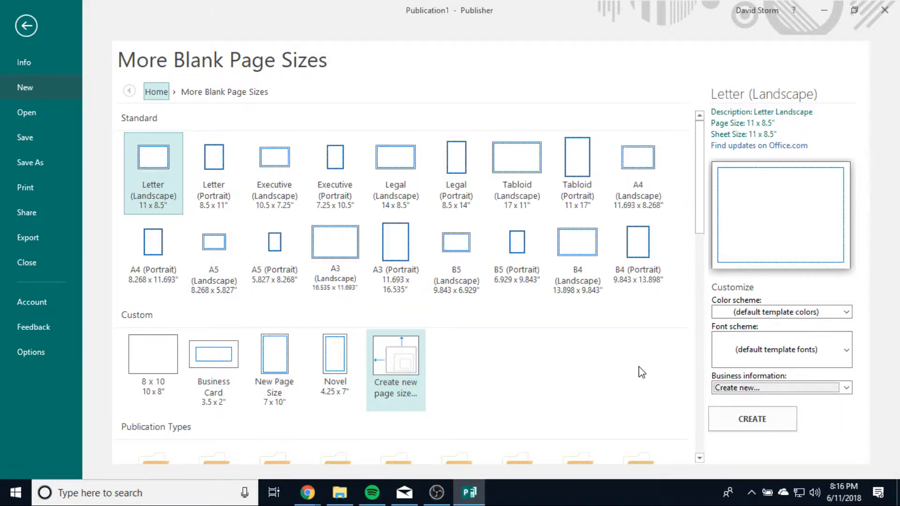
Create a blank Letter (Landscape) publication measuring 11 x 8.5 inches
double_click(156, 157)
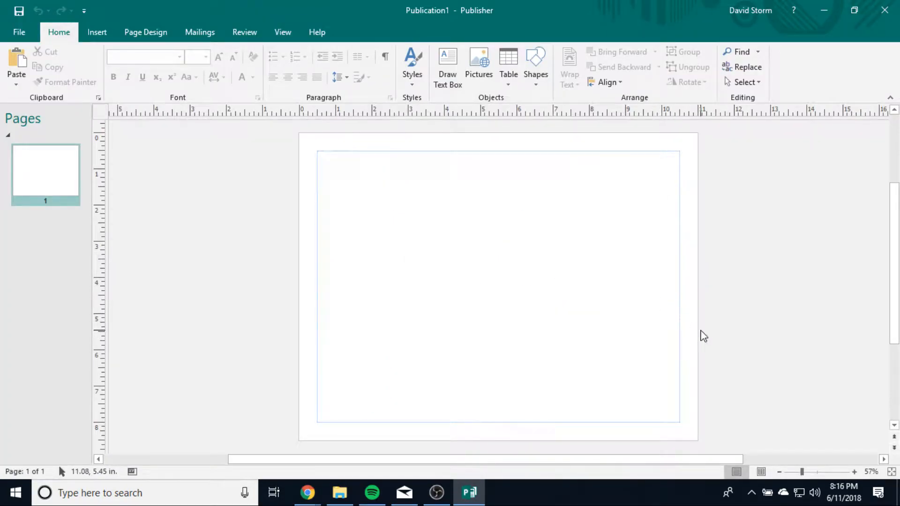
scroll(748, 351, down, 1)
scroll(749, 351, up, 1)
Look over the commands available for inserting objects, page design, mailings and review
click(414, 86)
click(854, 211)
click(102, 35)
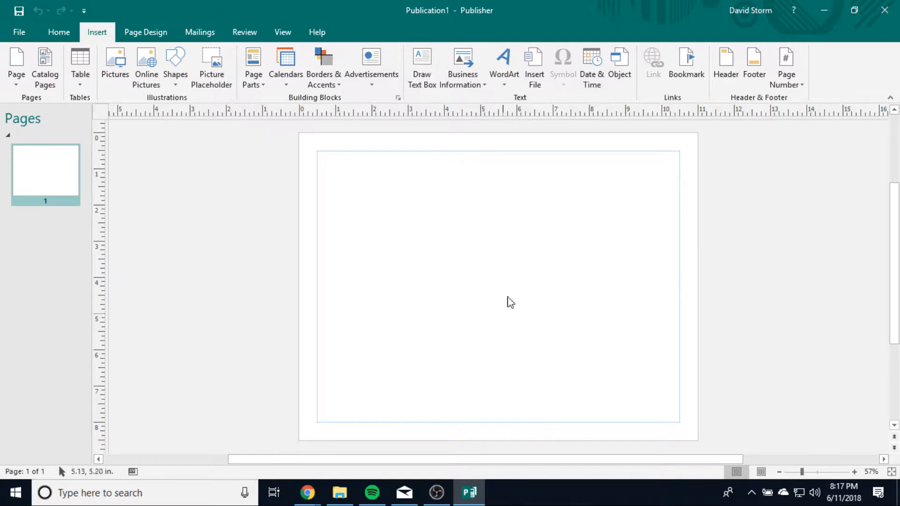
click(144, 33)
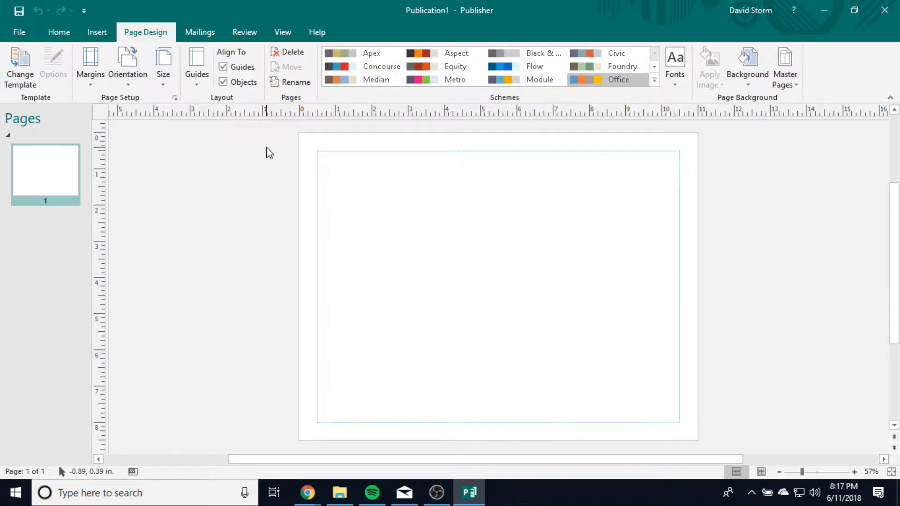
click(200, 32)
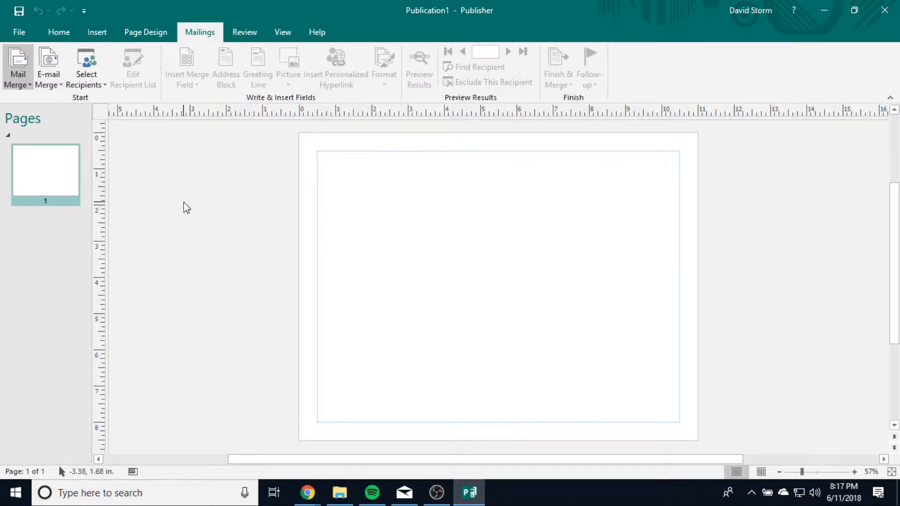
click(245, 32)
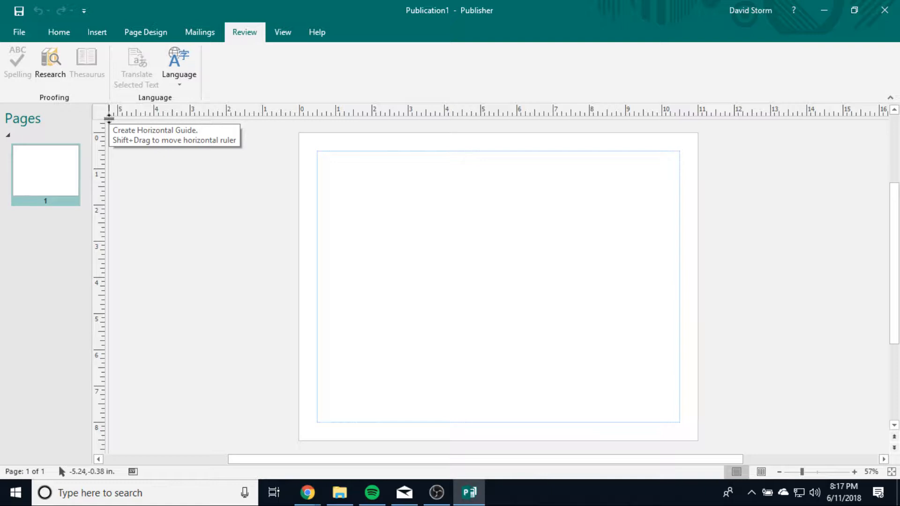
Hide the rulers around the page and show them again
click(287, 35)
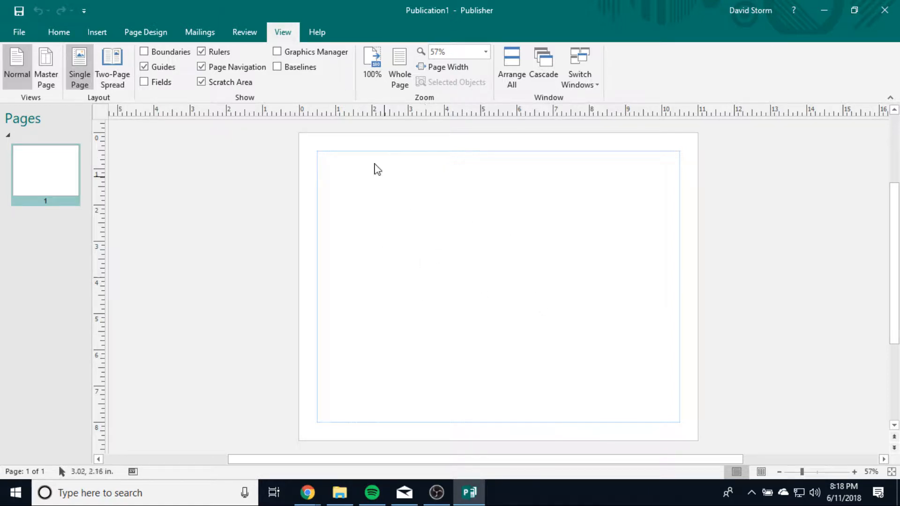
click(202, 52)
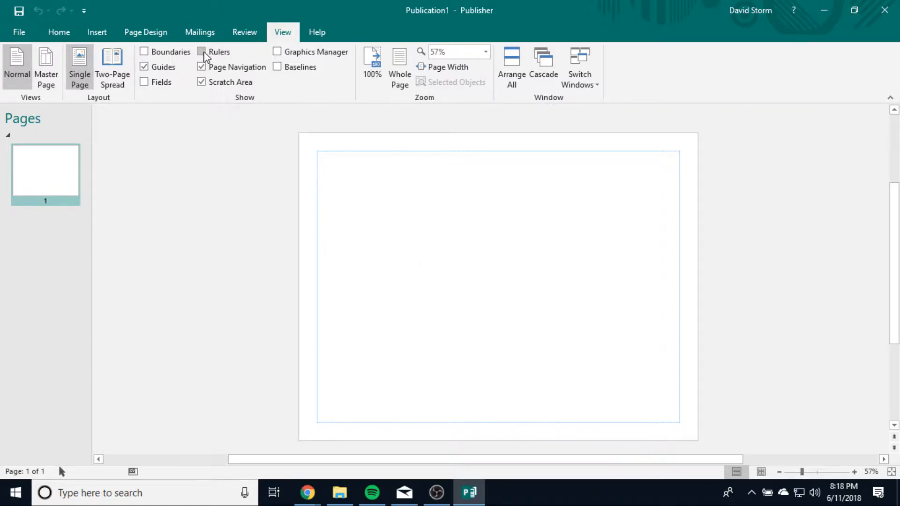
click(202, 53)
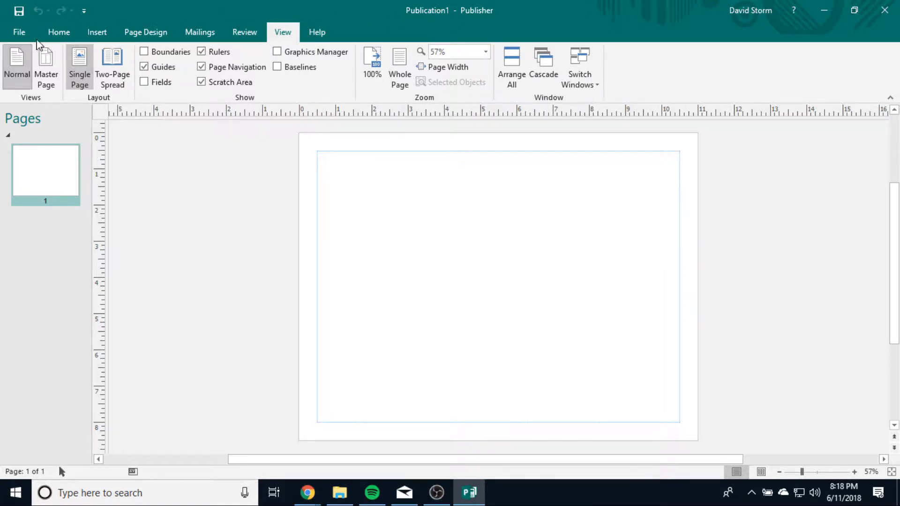
Search Bing's online pictures for "cool car transparent"
click(62, 36)
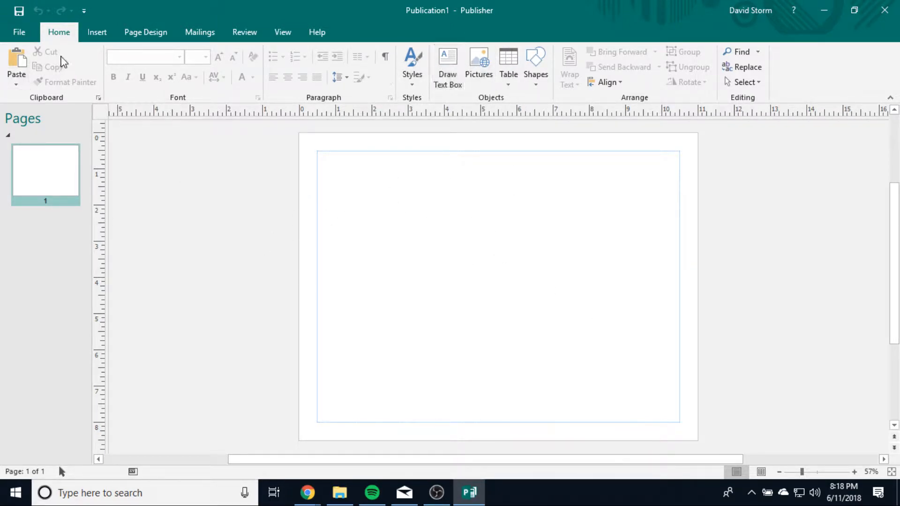
click(96, 34)
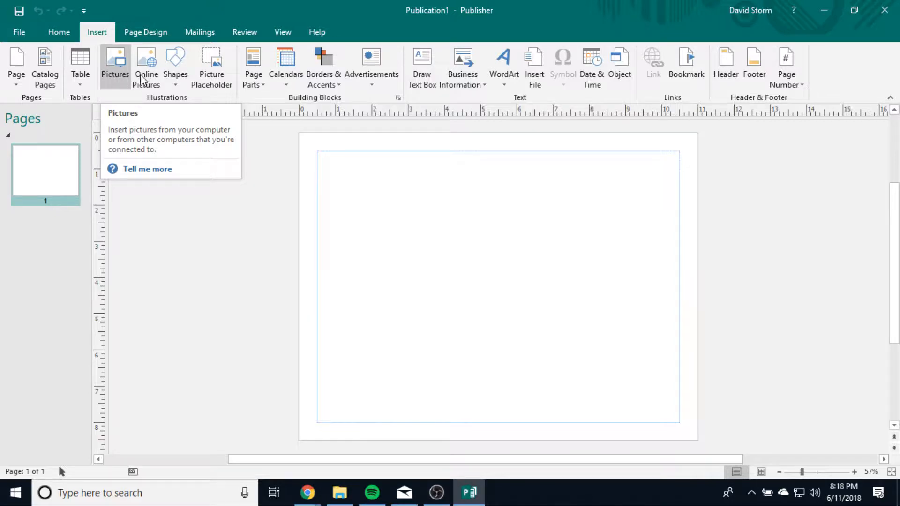
click(156, 85)
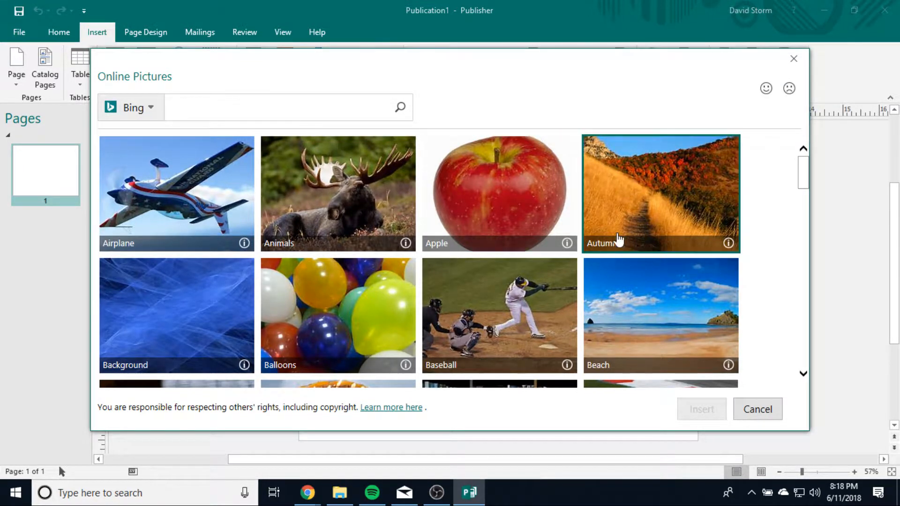
scroll(618, 239, down, 3)
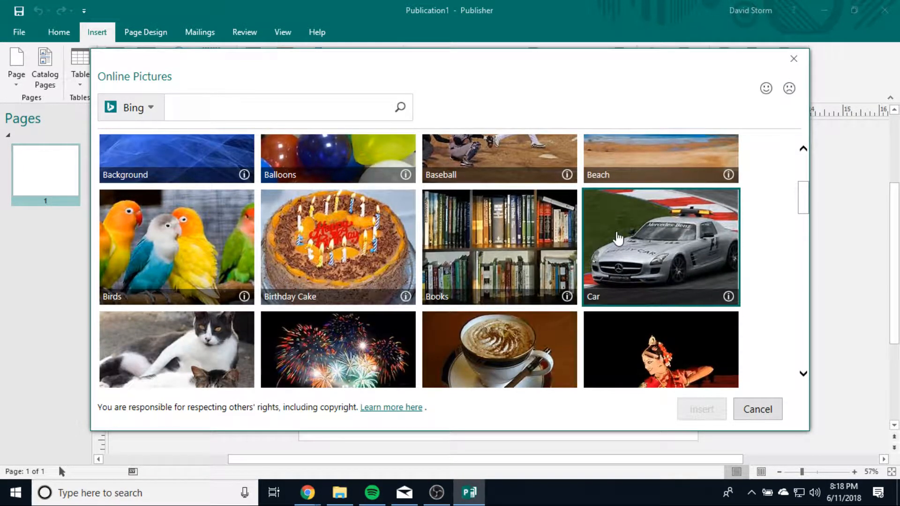
scroll(625, 244, up, 3)
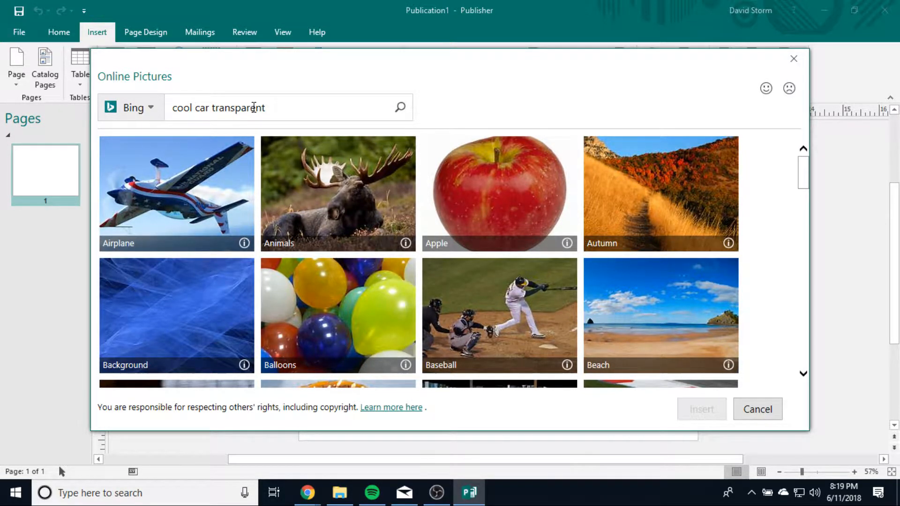
key(Return)
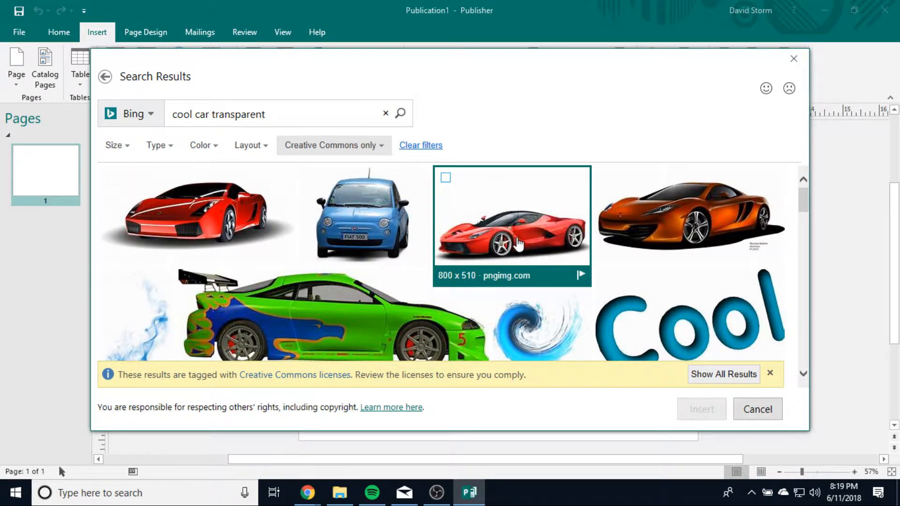
Insert the 800 x 510 red sports car picture from pngimg.com onto the page
scroll(517, 244, down, 3)
scroll(524, 253, up, 3)
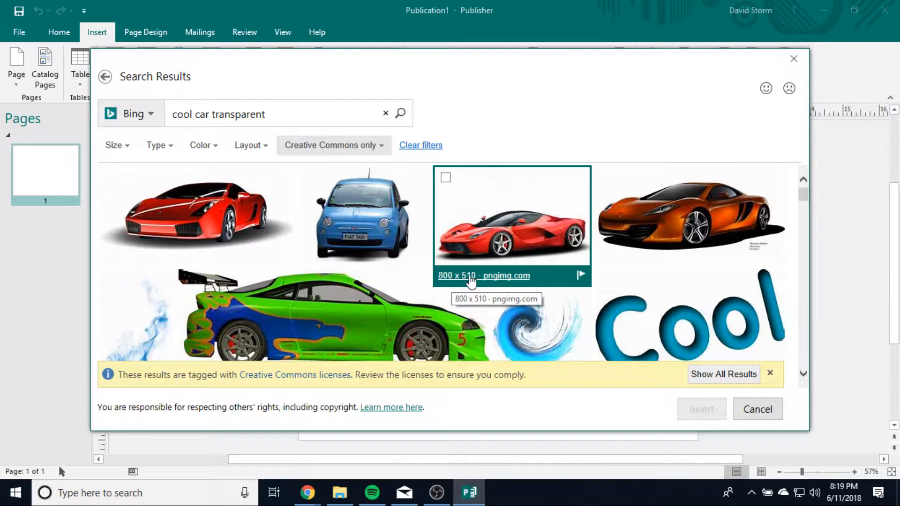
click(502, 235)
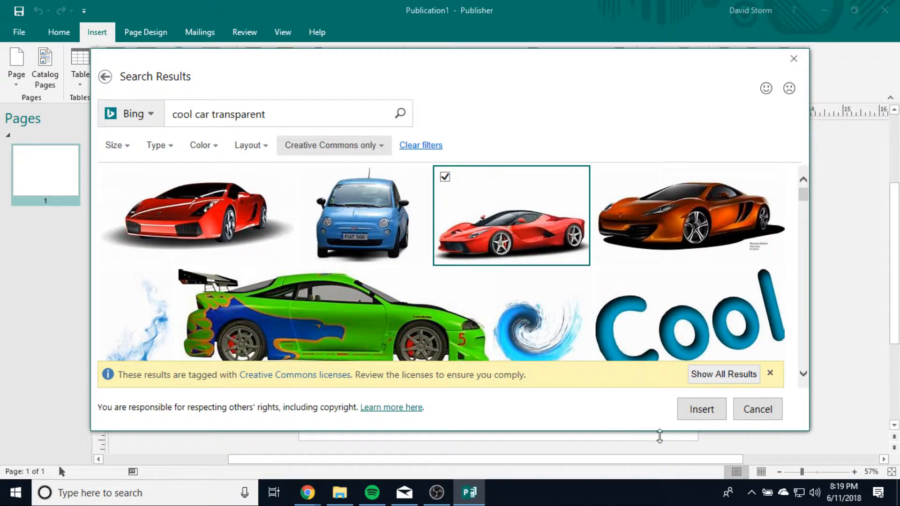
click(692, 416)
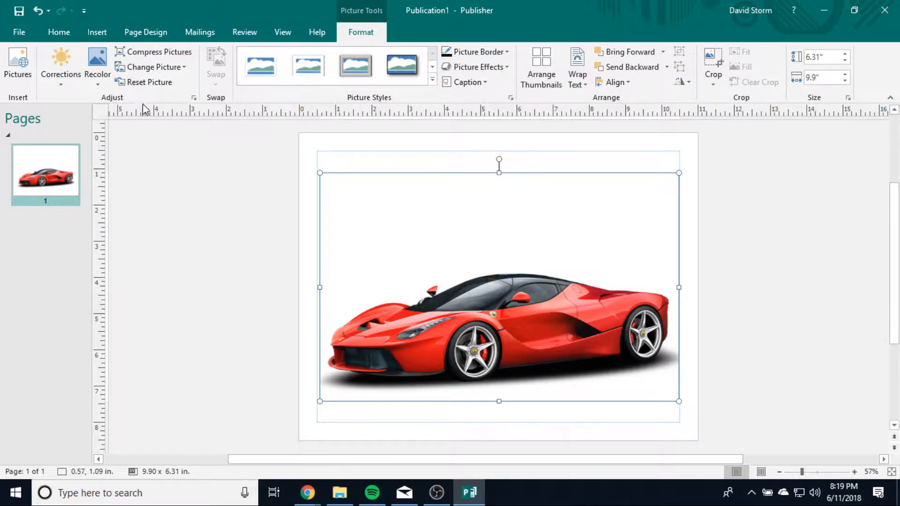
Apply the medium grey solid background to the page
click(145, 32)
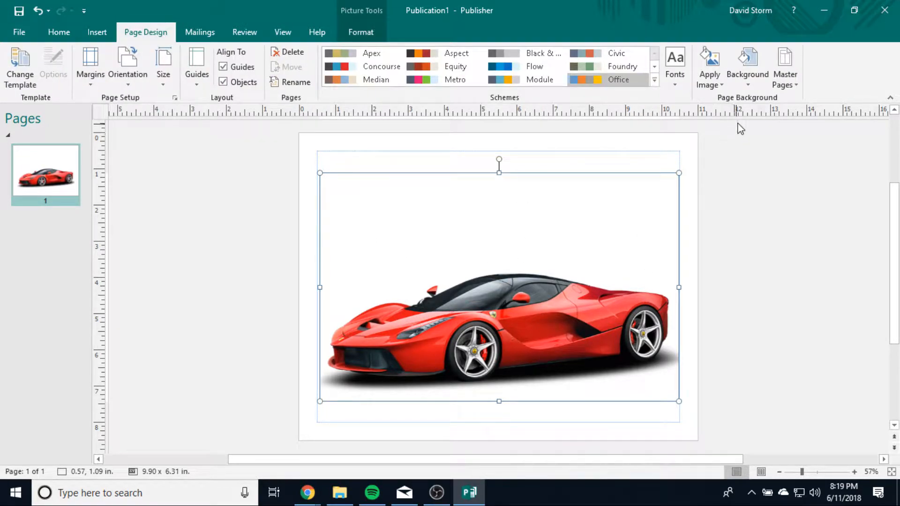
click(746, 84)
click(882, 216)
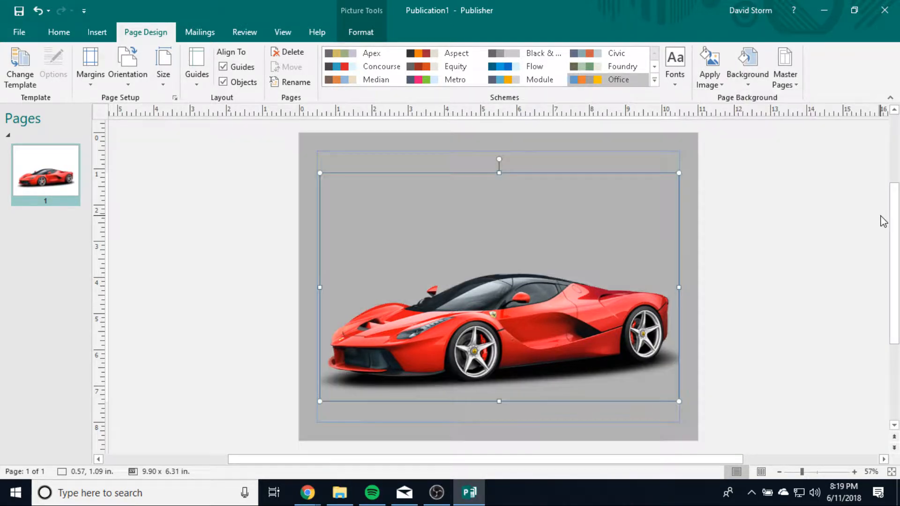
click(797, 342)
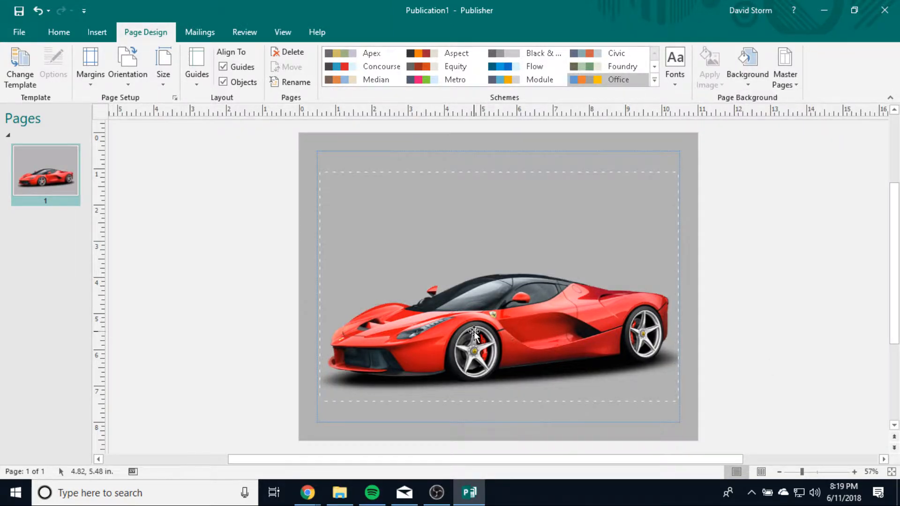
click(502, 349)
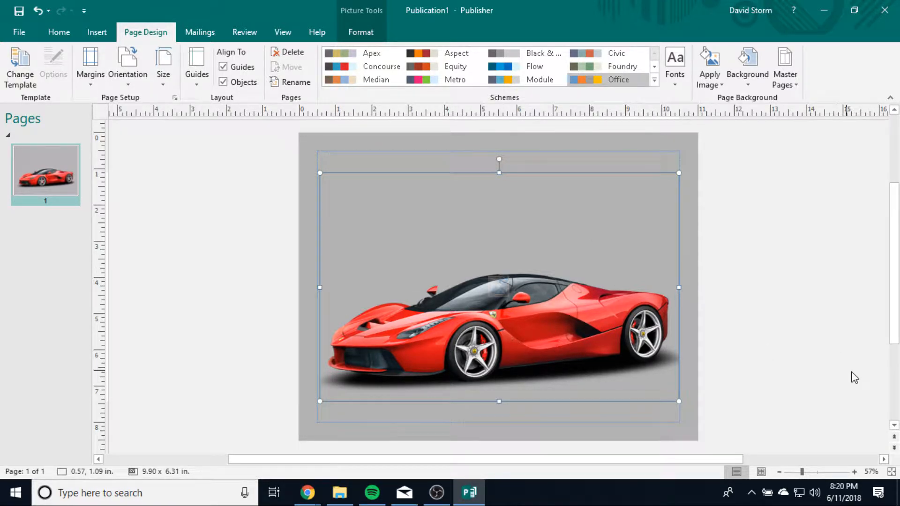
click(786, 356)
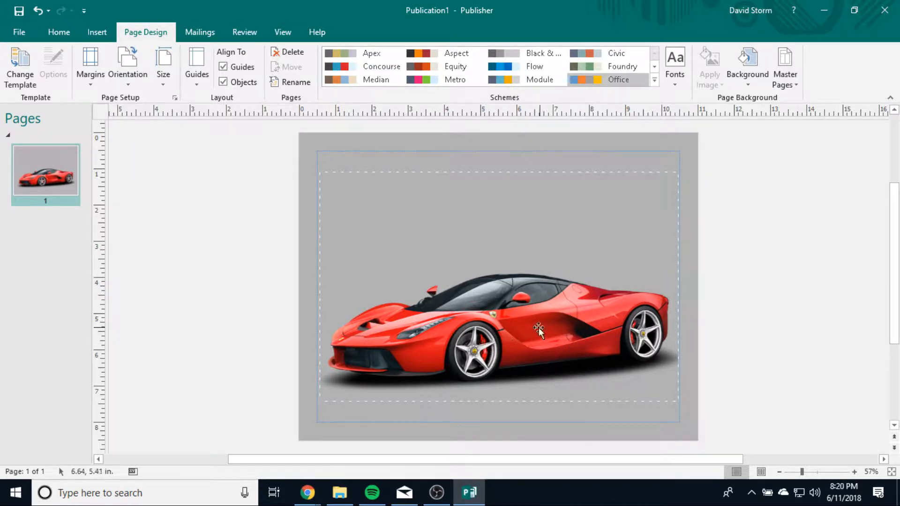
click(425, 342)
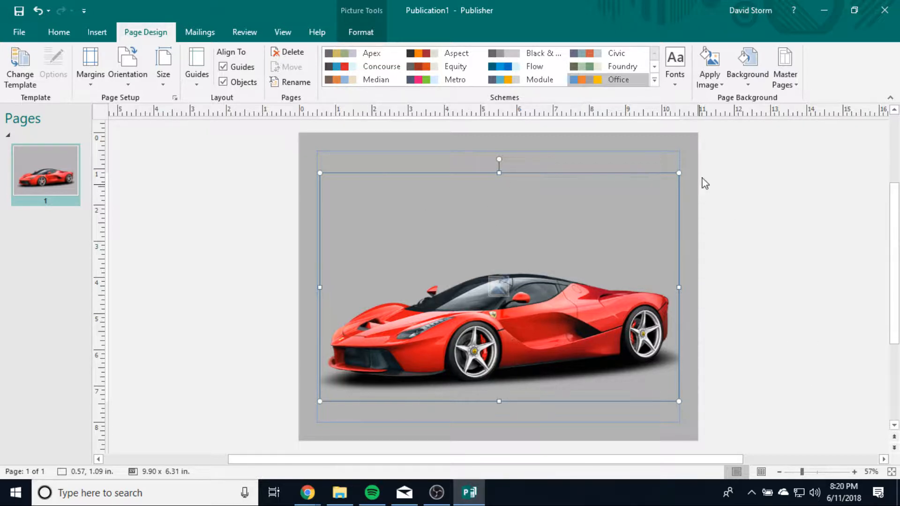
Change the page background to the darkest grey solid colour and deselect the car picture
click(746, 75)
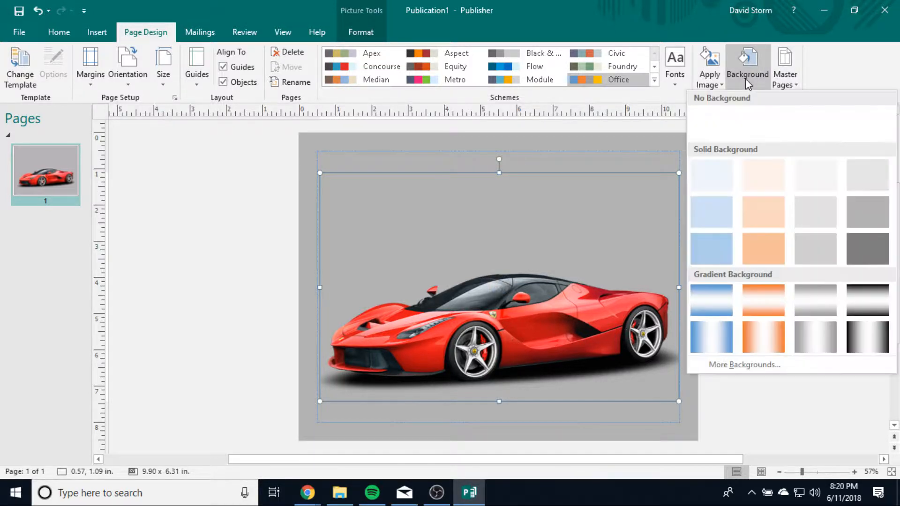
click(865, 258)
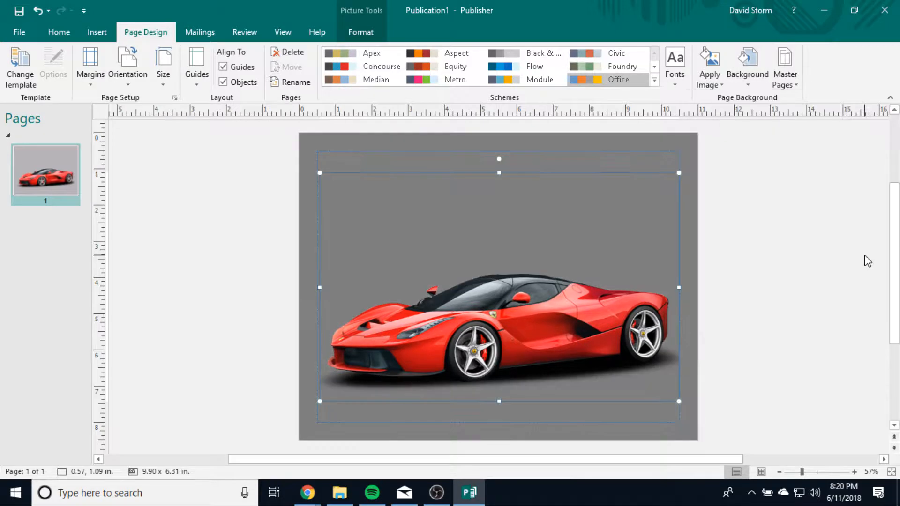
click(770, 312)
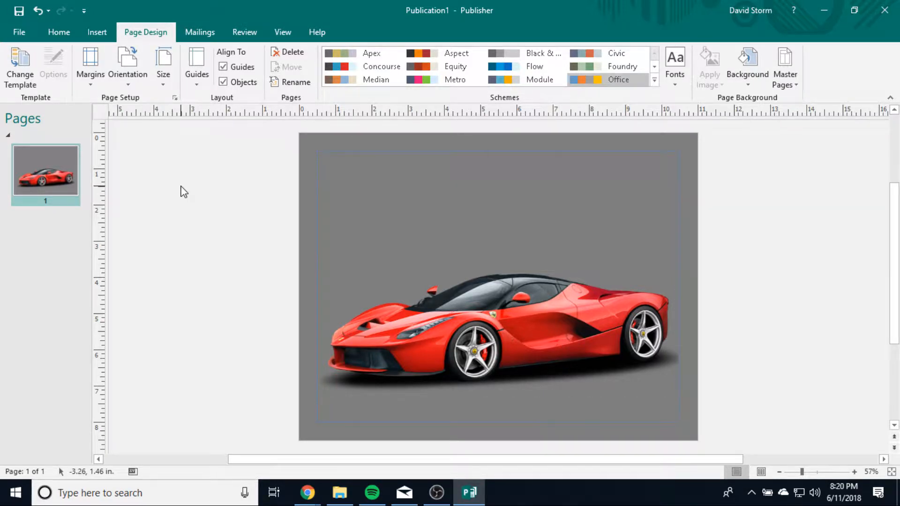
Draw a text box about 9.3 x 1.9 inches above the car and enter "Cool Guiy Parking" and "LosersNot Admited" on separate lines
click(95, 33)
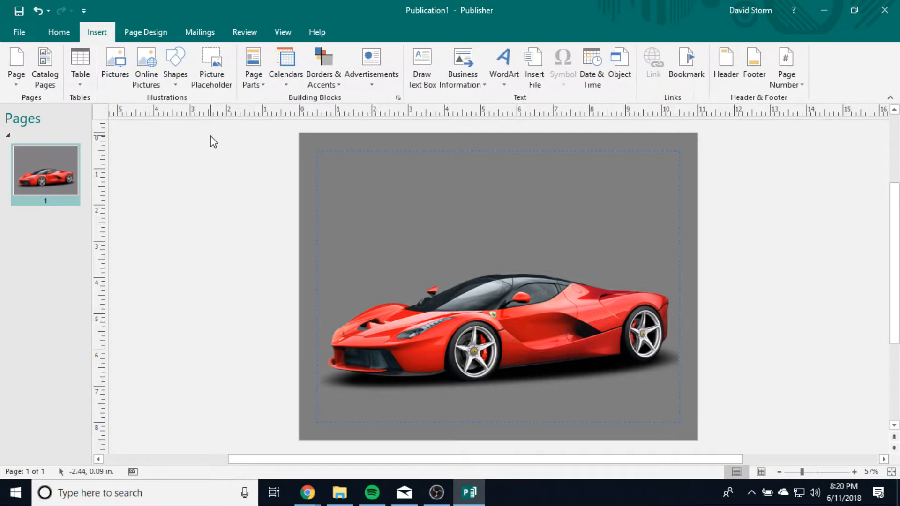
click(422, 61)
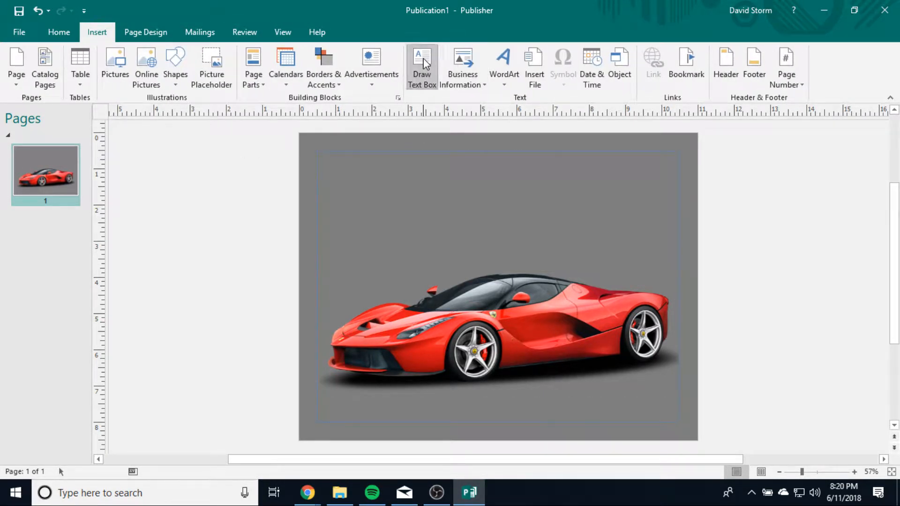
mouse_move(330, 163)
mouse_down()
mouse_move(616, 234)
mouse_move(667, 230)
mouse_up()
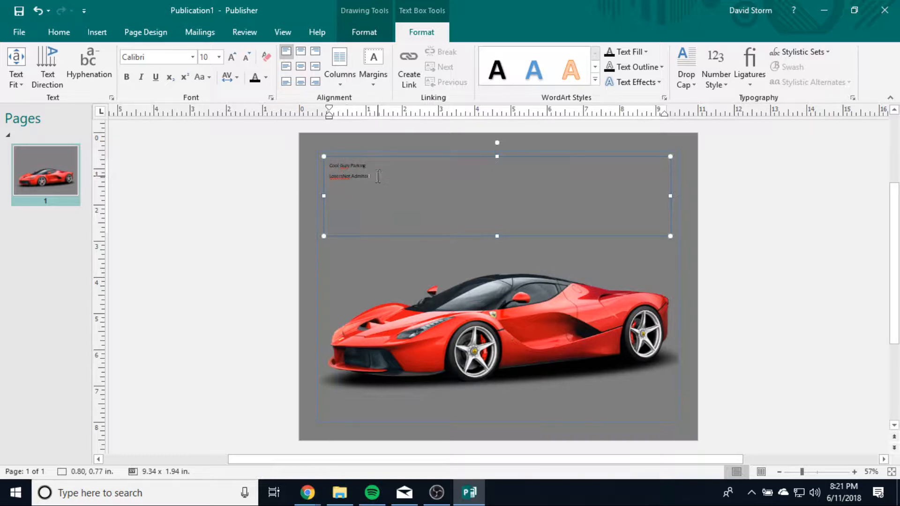
Enlarge both lines of text in the box above the car to font size 22
click(324, 163)
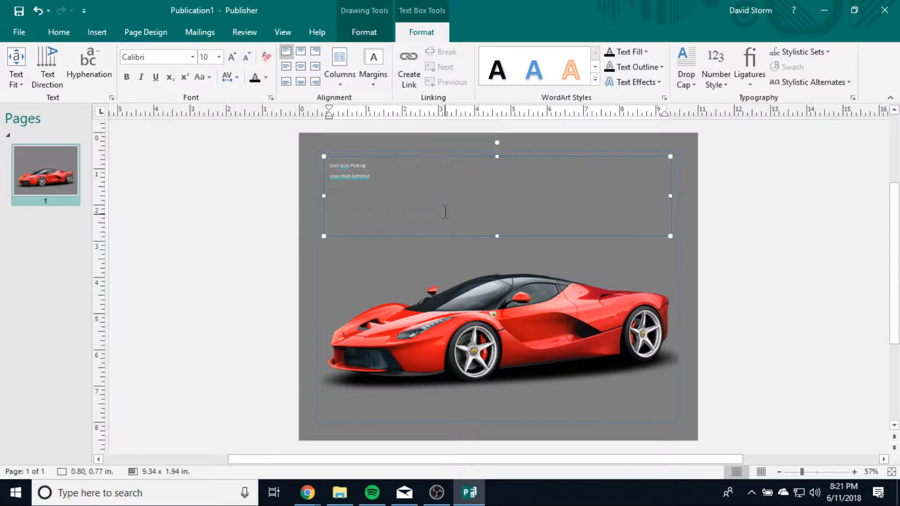
click(219, 57)
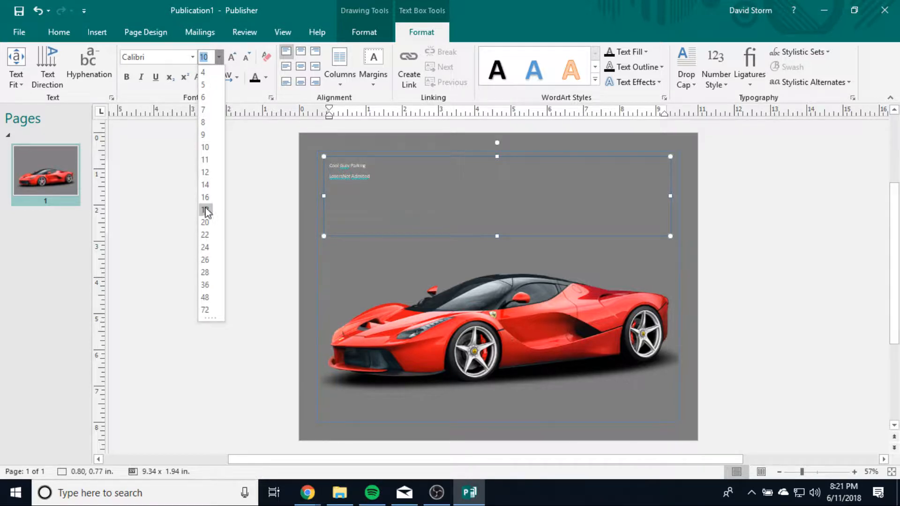
click(206, 222)
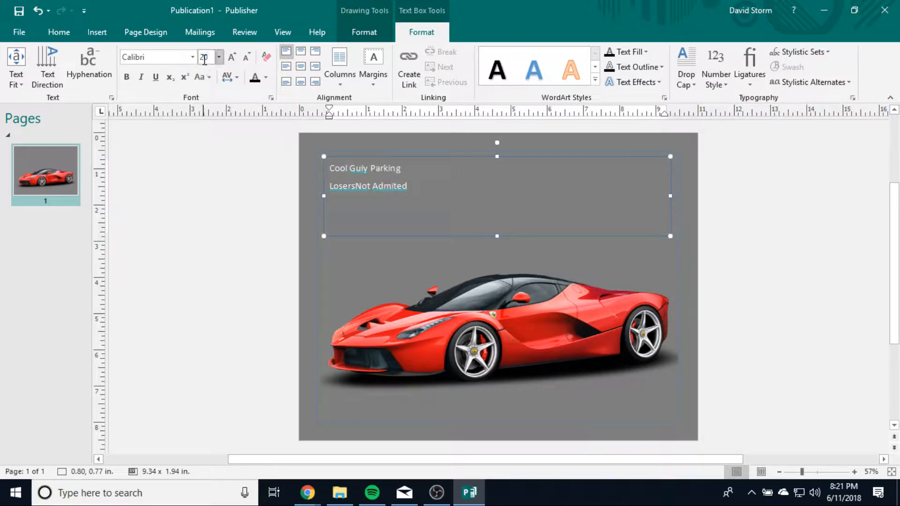
click(219, 58)
click(199, 235)
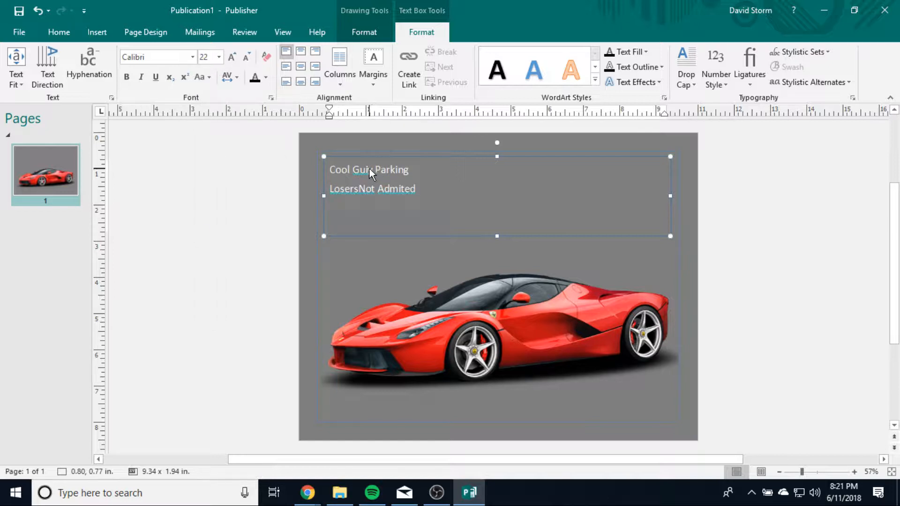
Correct the text above the car to read "Cool Guy Parking" and "Losers Not Admitted", and deselect the text box
click(405, 188)
key(BackSpace)
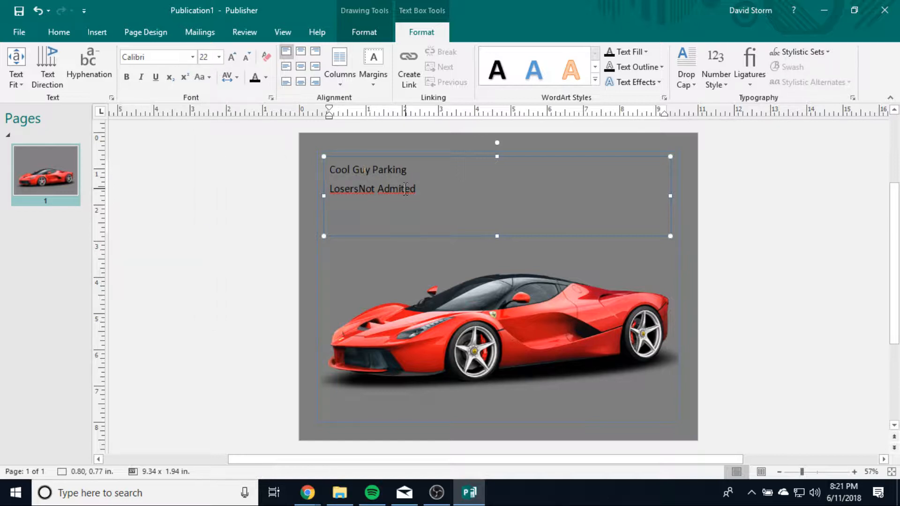
click(360, 189)
right_click(408, 195)
click(437, 198)
click(795, 400)
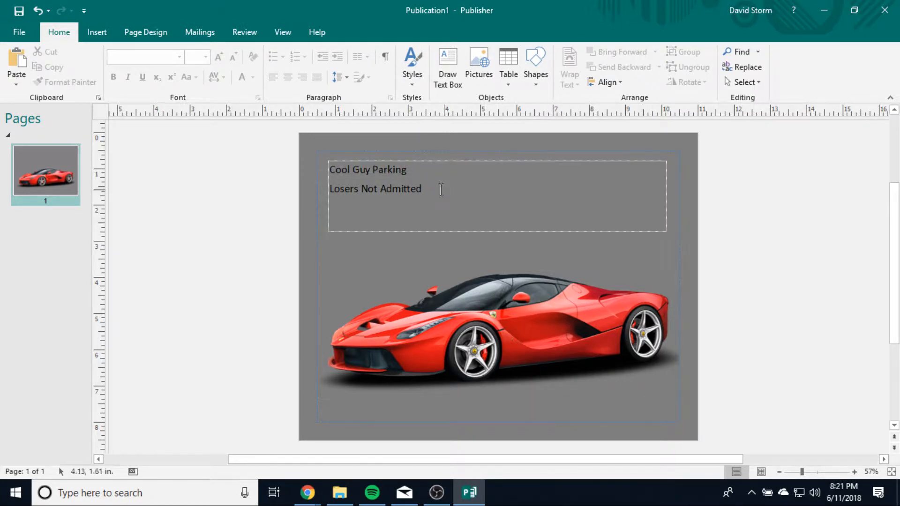
Set the font of both text lines above the car to Forte
click(329, 164)
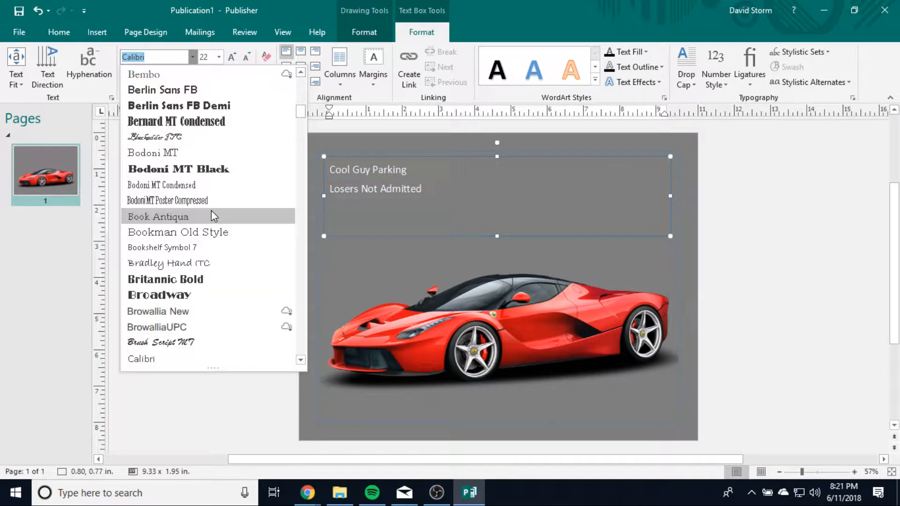
scroll(221, 262, down, 6)
scroll(232, 270, down, 3)
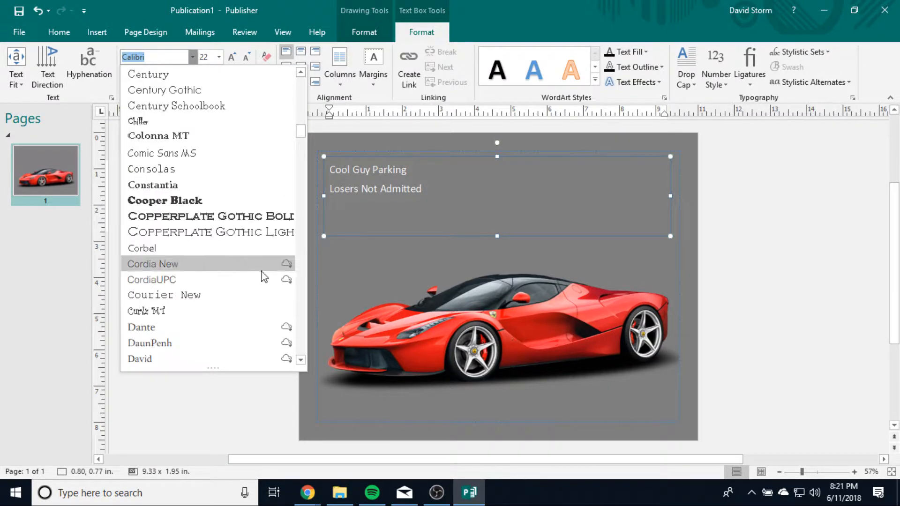
scroll(248, 274, down, 2)
scroll(249, 274, down, 4)
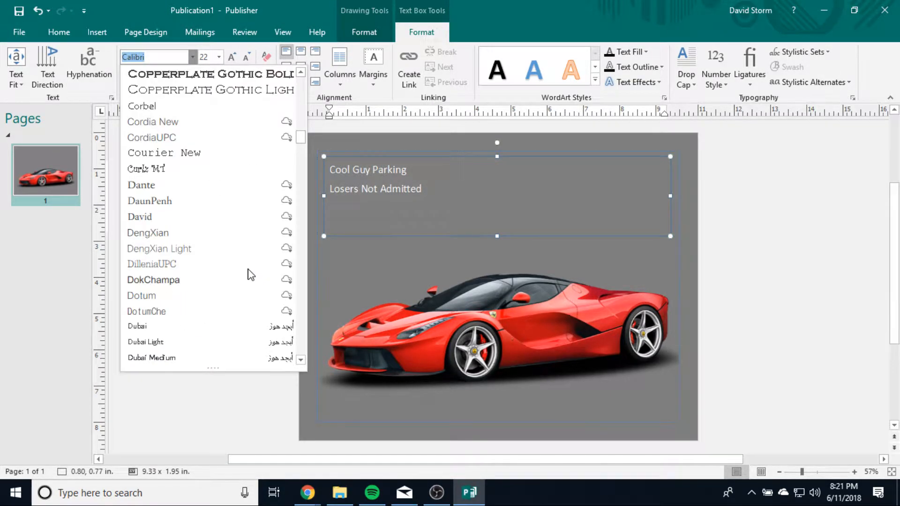
scroll(248, 274, down, 4)
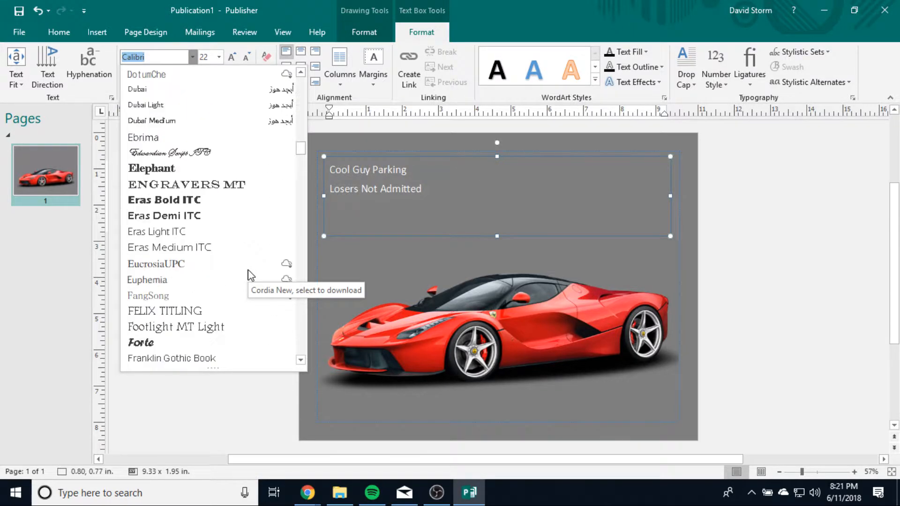
scroll(250, 275, down, 2)
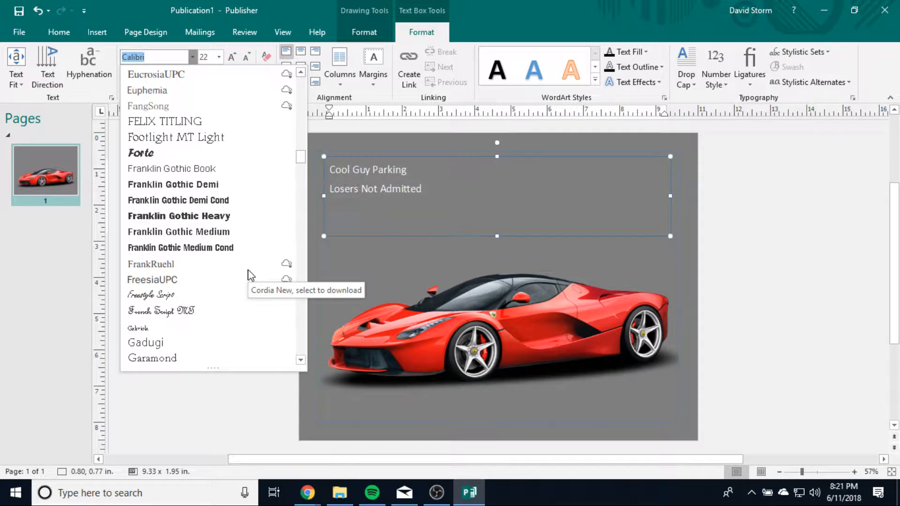
click(189, 154)
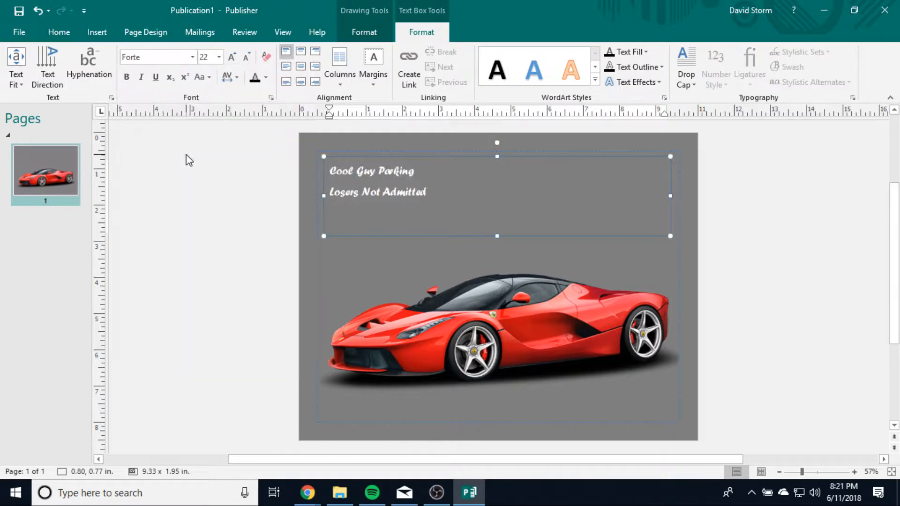
Set the font of both text lines above the car to Atlantis the lost City
click(193, 57)
scroll(205, 330, down, 8)
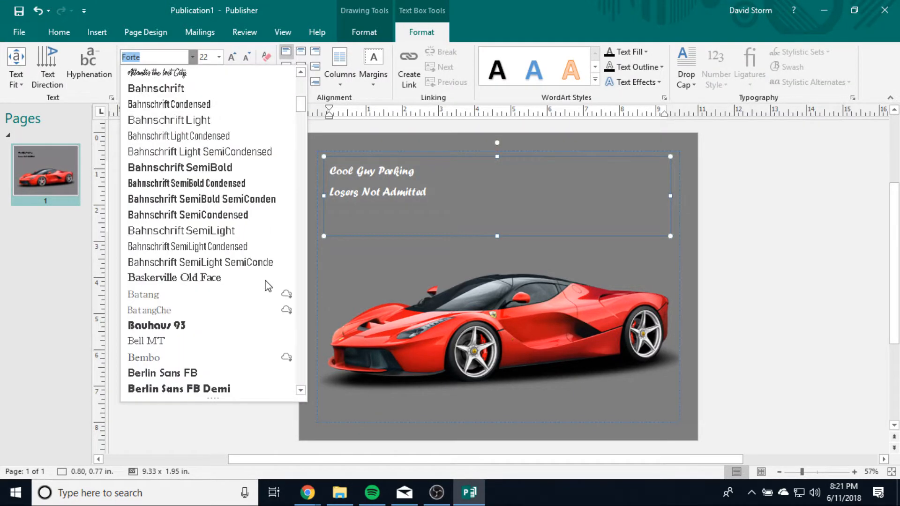
scroll(178, 180, up, 2)
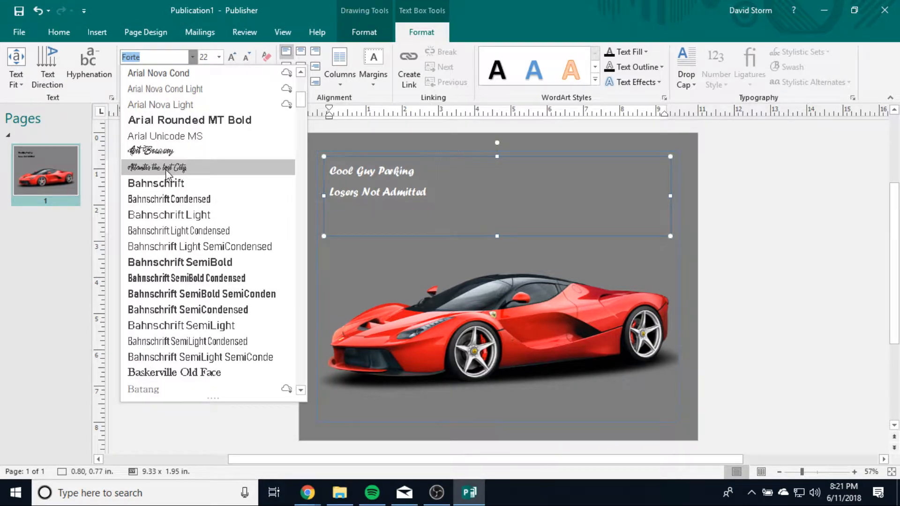
click(164, 170)
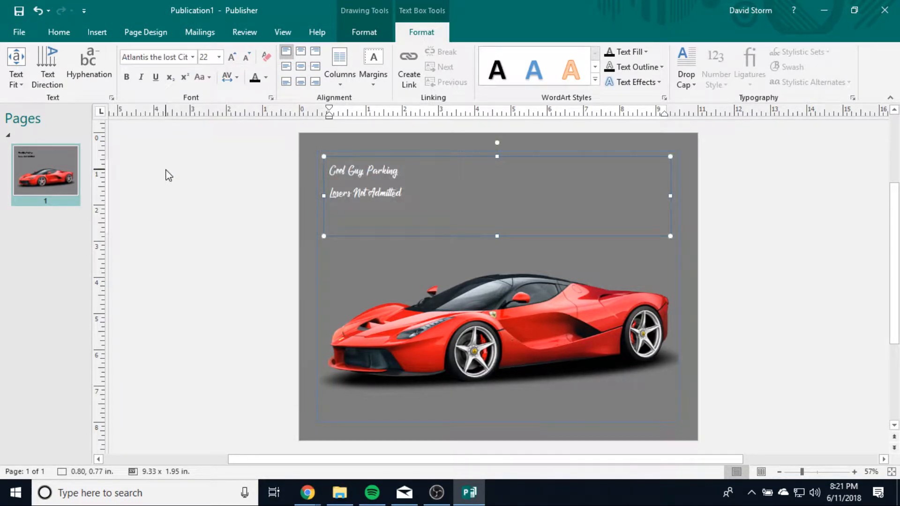
Set both text lines above the car to font size 36
drag(424, 192, 302, 175)
click(217, 61)
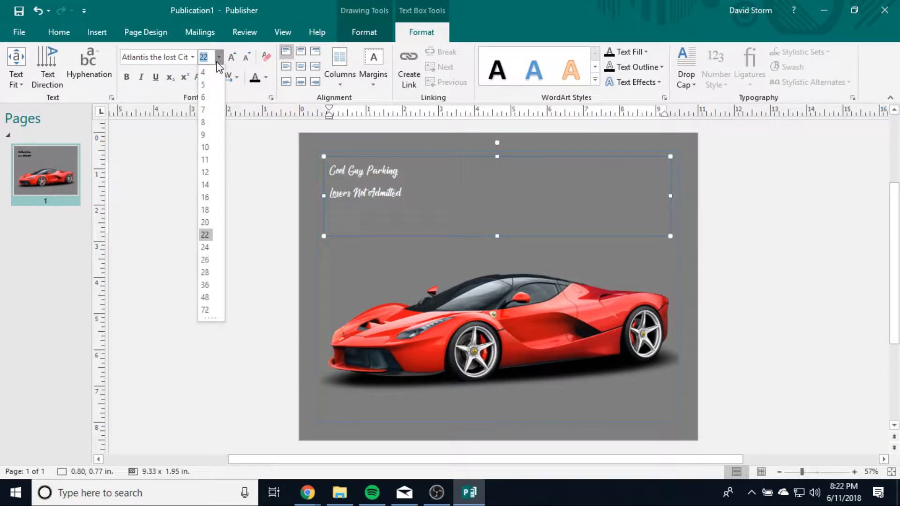
click(205, 284)
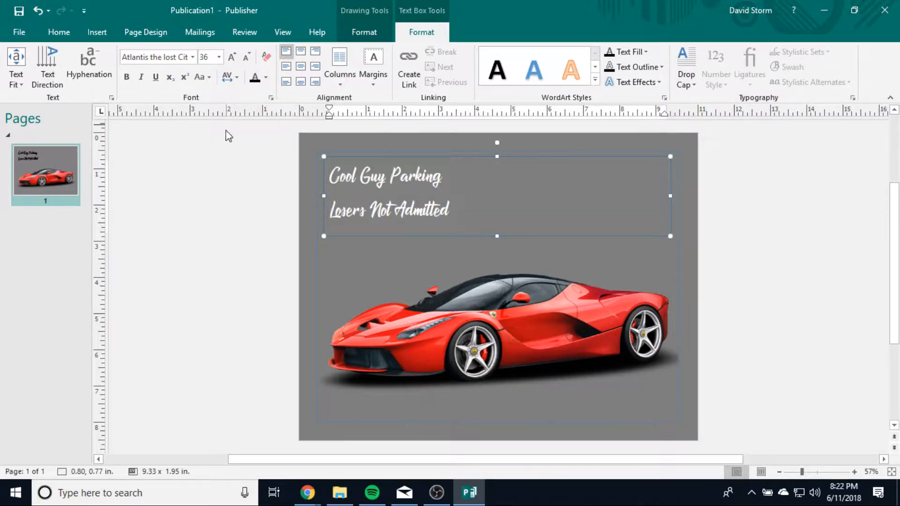
Set both text lines above the car to font size 48
click(457, 210)
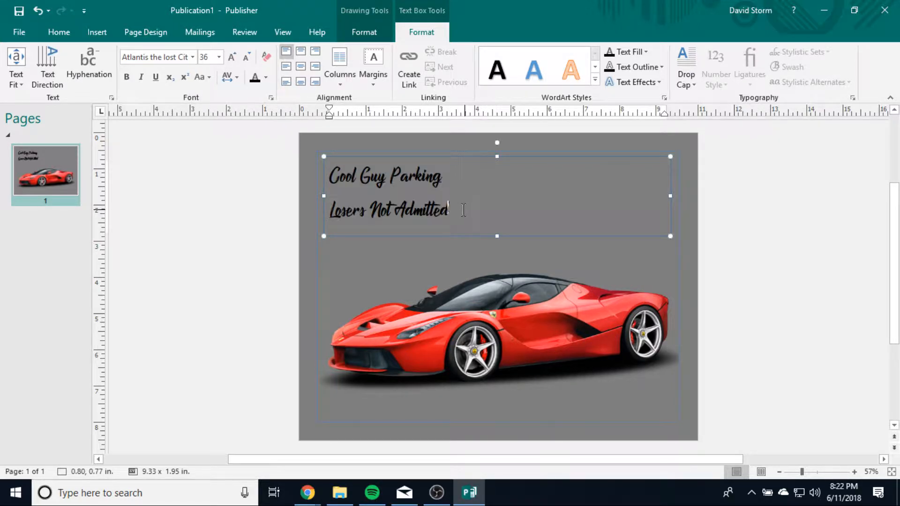
drag(457, 210, 319, 170)
click(220, 58)
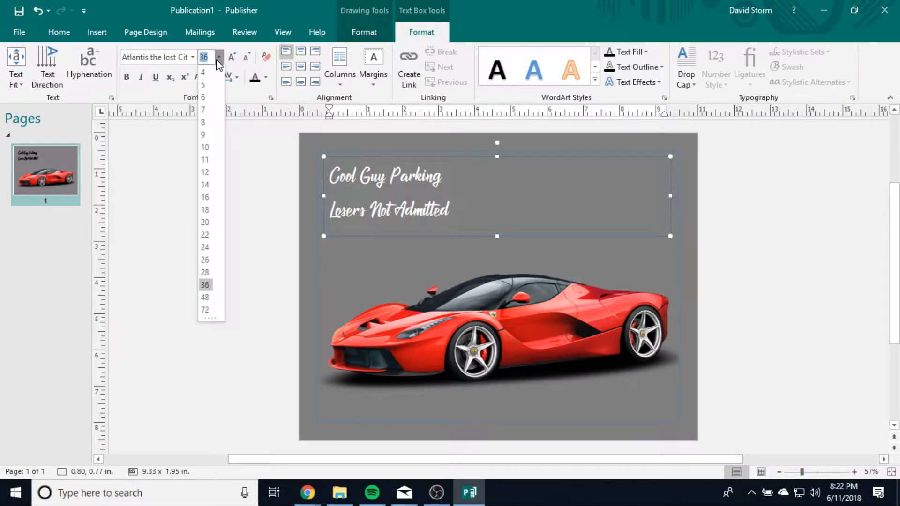
click(208, 297)
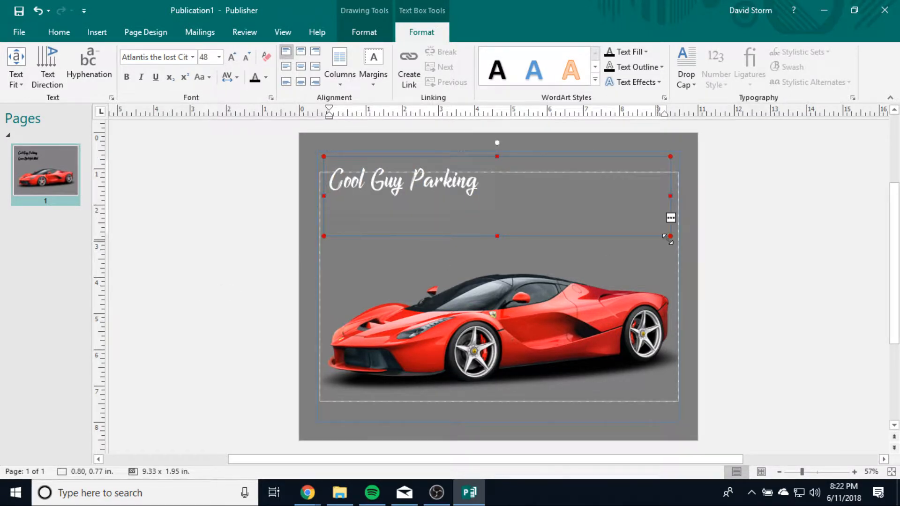
Enlarge the text box above the car to about 9.6 x 2.9 inches and deselect it
click(683, 278)
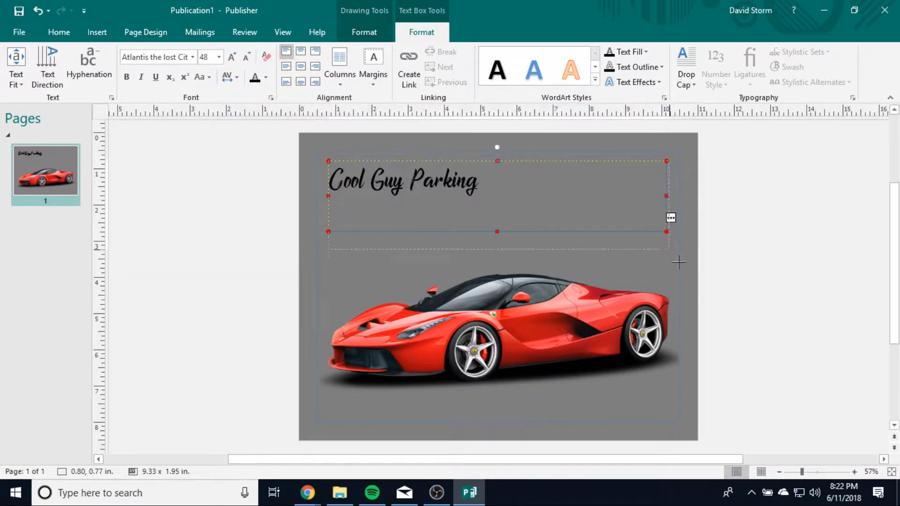
click(777, 268)
click(253, 173)
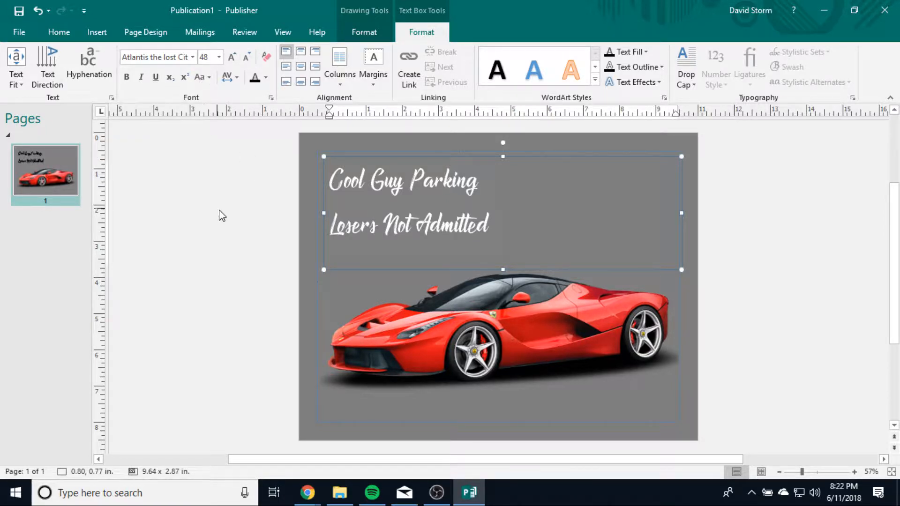
click(821, 283)
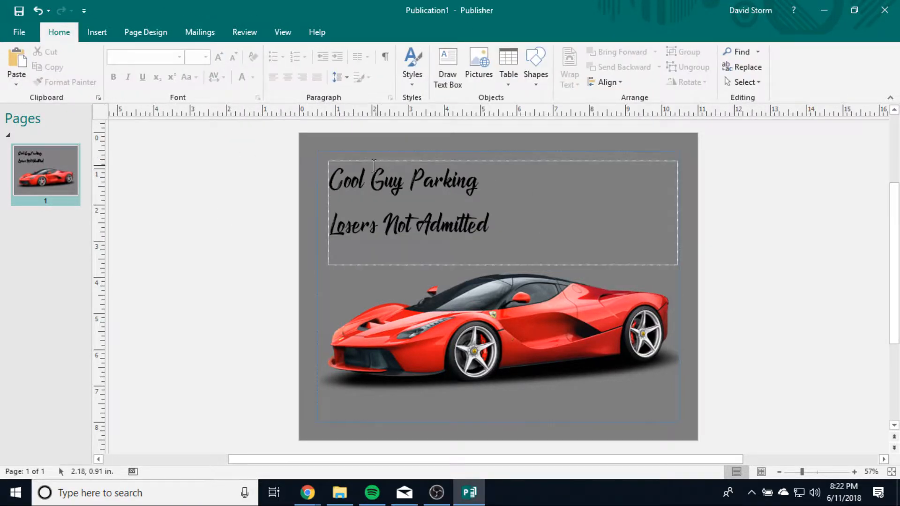
Set the text fit of the box above the car to Best Fit
click(528, 266)
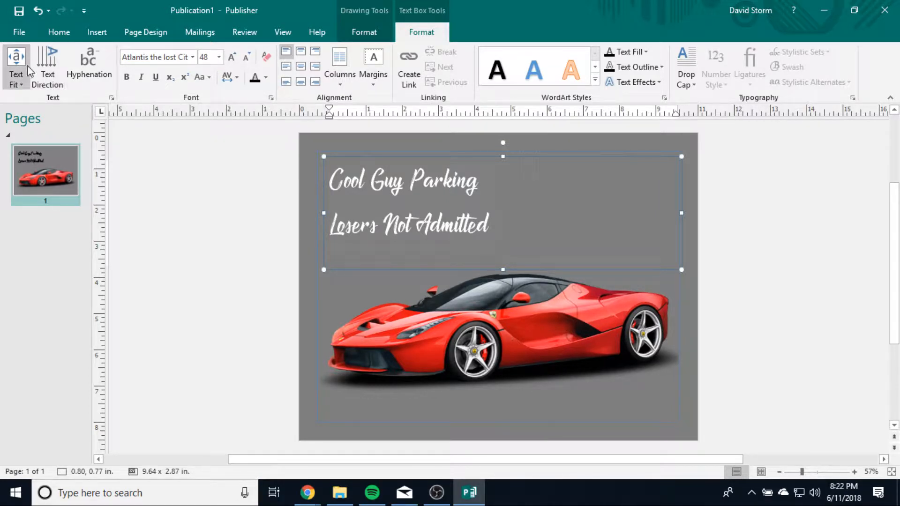
click(18, 87)
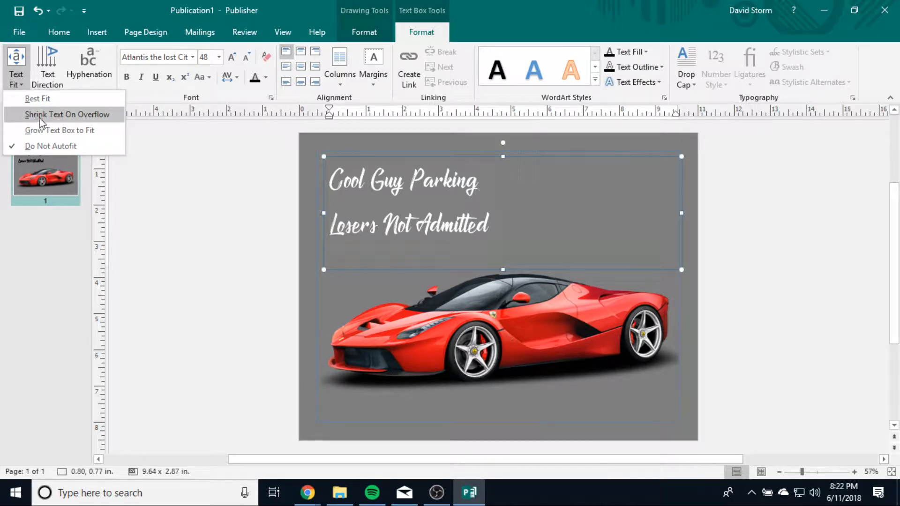
click(33, 100)
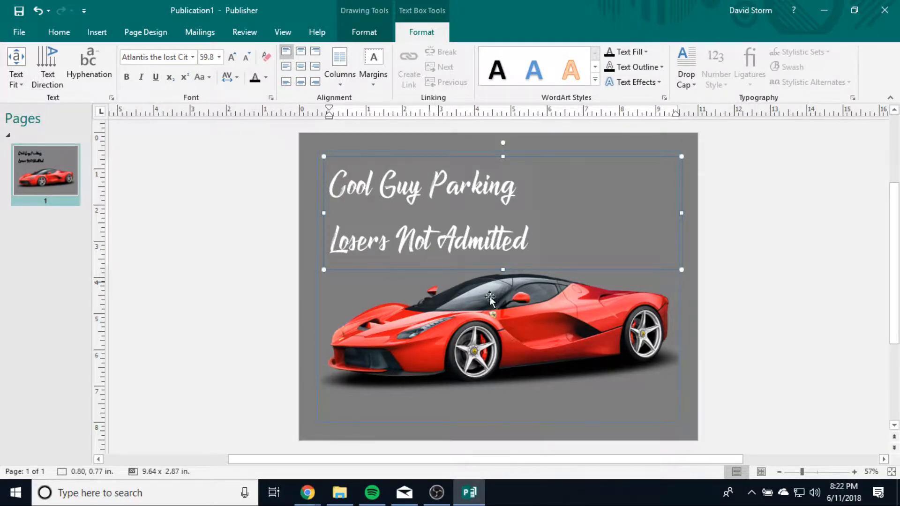
Set the text fit to Shrink Text On Overflow and test it with random filler characters after "Losers Not Admitted"
click(18, 84)
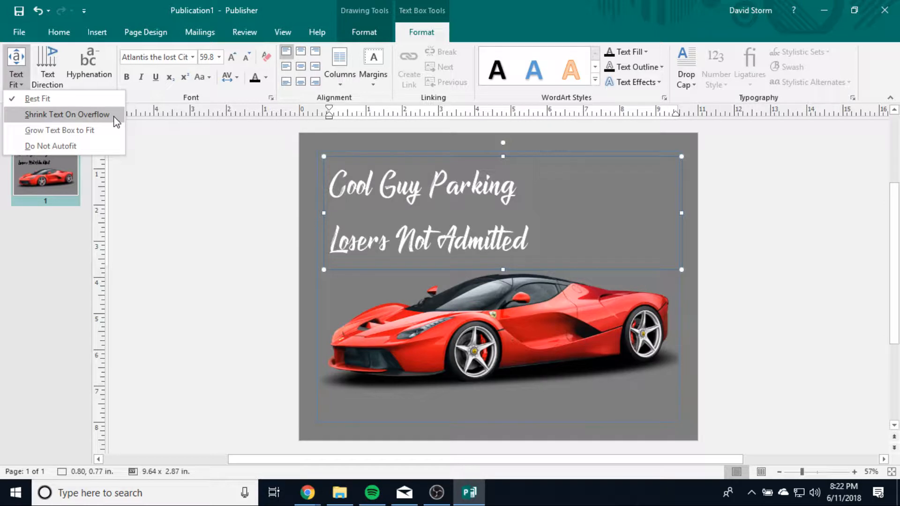
click(67, 115)
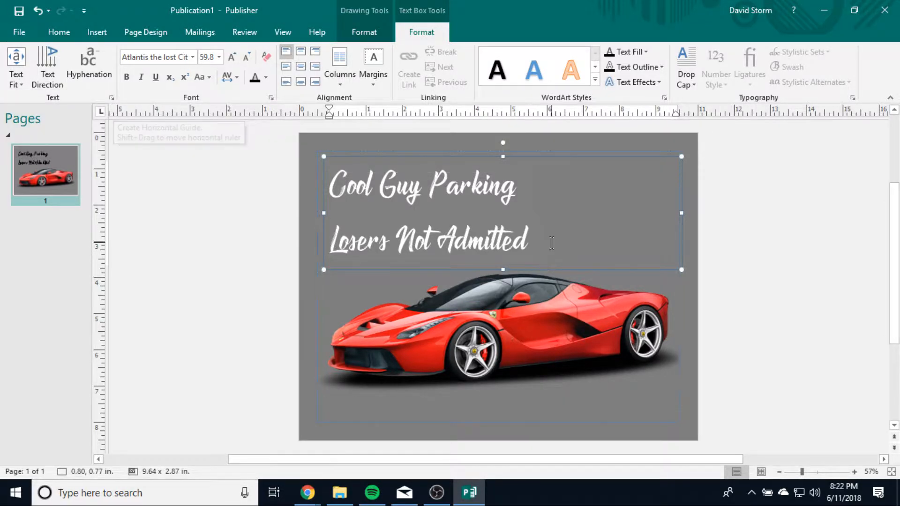
click(551, 242)
text(alks)
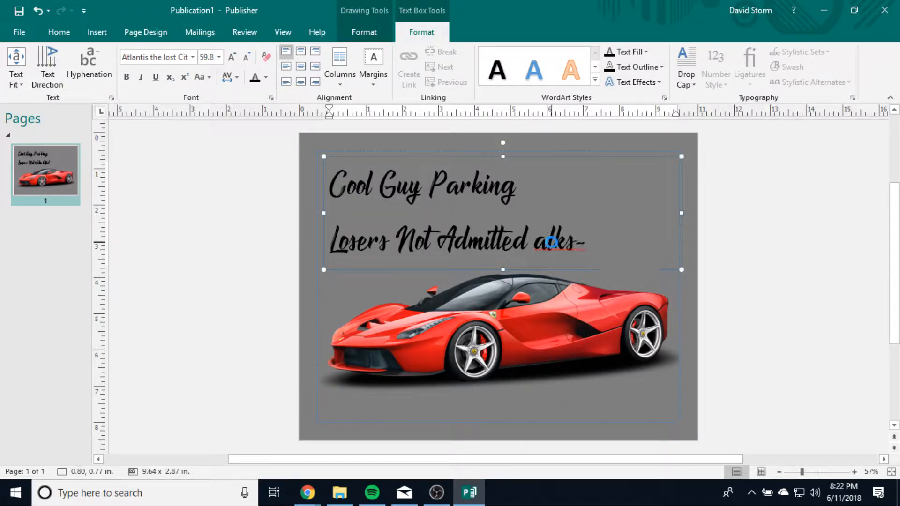
key(Return)
text(djf;lkesajfl;kasjlfkslkdjvf;laksjef;lskjfl;sjdflaksejf;lksajdf;lk)
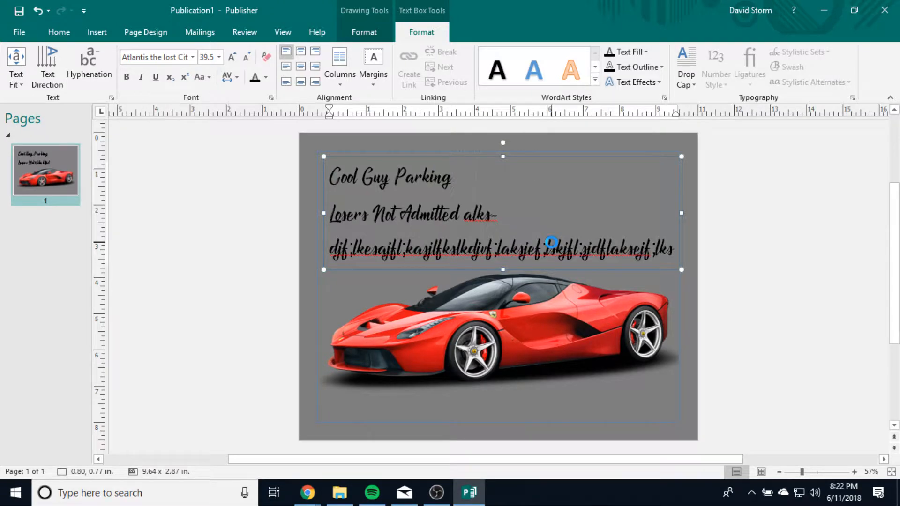
Delete all the random filler characters after "Losers Not Admitted"
key(BackSpace)
key(BackSpace)
key(BackSpace)
key(BackSpace)
key(BackSpace)
key(BackSpace)
key(BackSpace)
key(BackSpace)
key(BackSpace)
key(BackSpace)
key(BackSpace)
key(BackSpace)
key(BackSpace)
key(BackSpace)
key(BackSpace)
key(BackSpace)
key(BackSpace)
key(BackSpace)
key(BackSpace)
key(BackSpace)
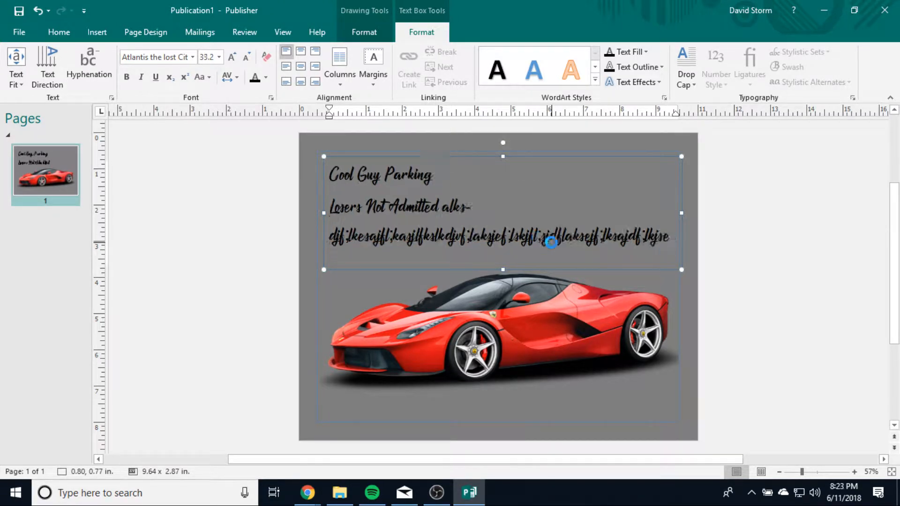
key(BackSpace)
key(BackSpace)
key(BackSpace)
key(BackSpace)
key(BackSpace)
key(BackSpace)
key(BackSpace)
key(BackSpace)
key(BackSpace)
key(BackSpace)
key(BackSpace)
key(BackSpace)
key(BackSpace)
key(BackSpace)
key(BackSpace)
key(BackSpace)
key(BackSpace)
key(BackSpace)
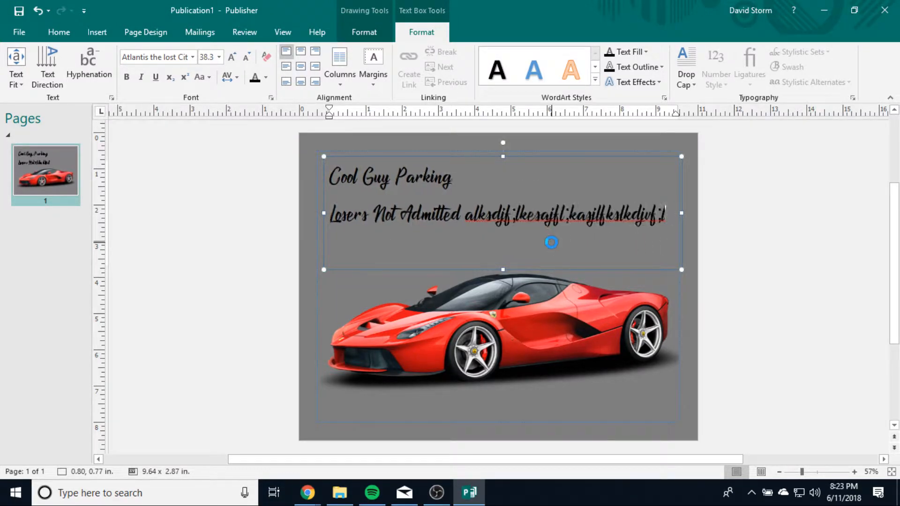
key(BackSpace)
key(BackSpace)
key(BackSpace)
key(BackSpace)
key(BackSpace)
key(BackSpace)
key(BackSpace)
key(BackSpace)
key(BackSpace)
key(BackSpace)
key(BackSpace)
key(BackSpace)
key(BackSpace)
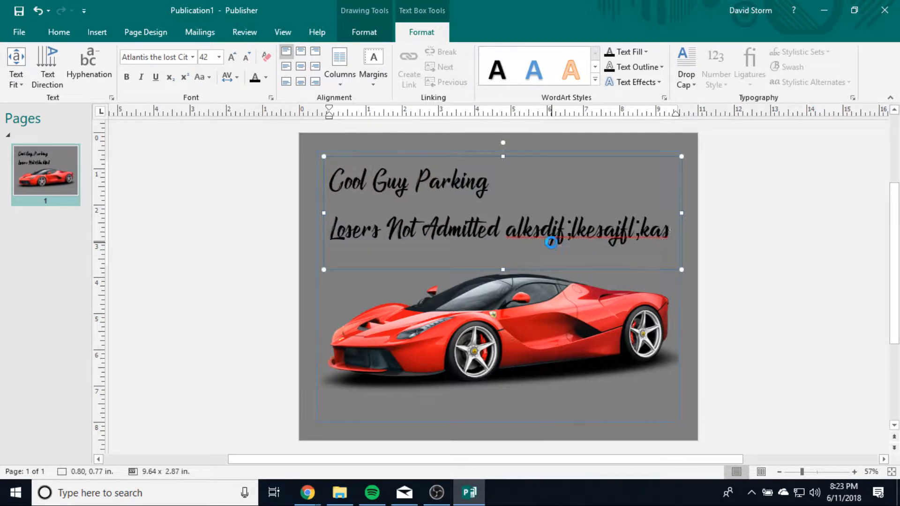
key(BackSpace)
key(BackSpace)
key(BackSpace)
key(BackSpace)
key(BackSpace)
key(BackSpace)
key(BackSpace)
key(BackSpace)
key(BackSpace)
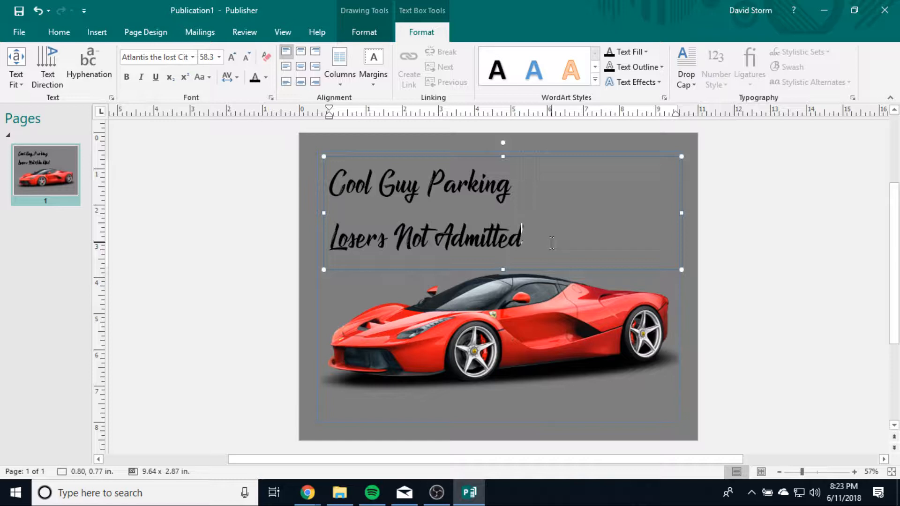
Switch the text fit from Shrink Text On Overflow back to Best Fit
click(12, 79)
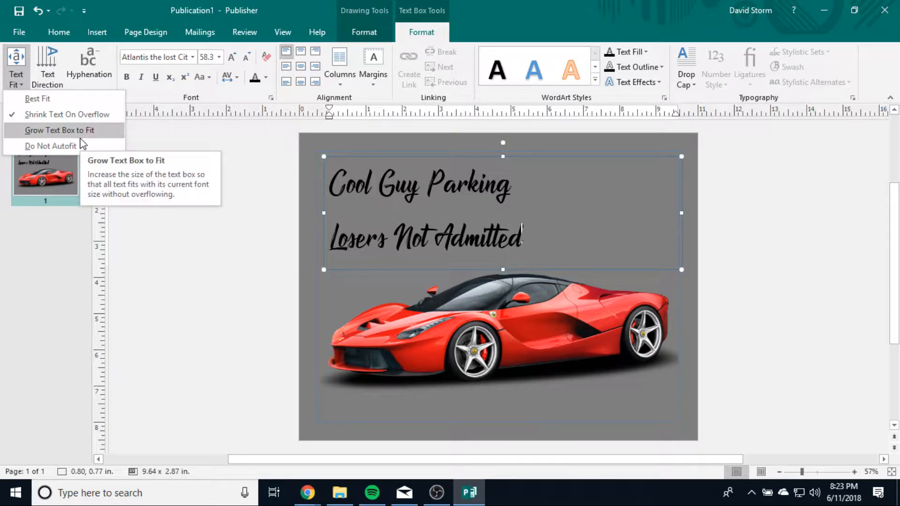
click(54, 101)
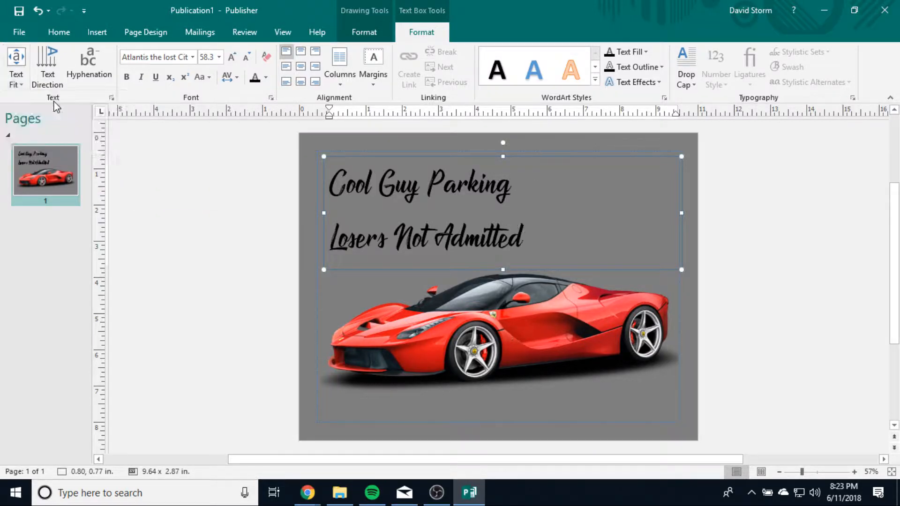
click(17, 85)
click(189, 229)
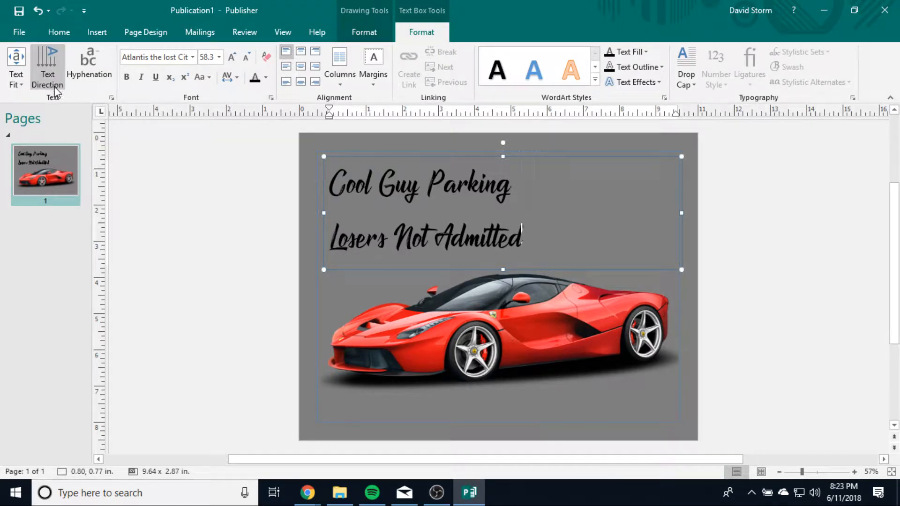
Try the vertical text direction on the box above the car and return the text to horizontal
click(46, 72)
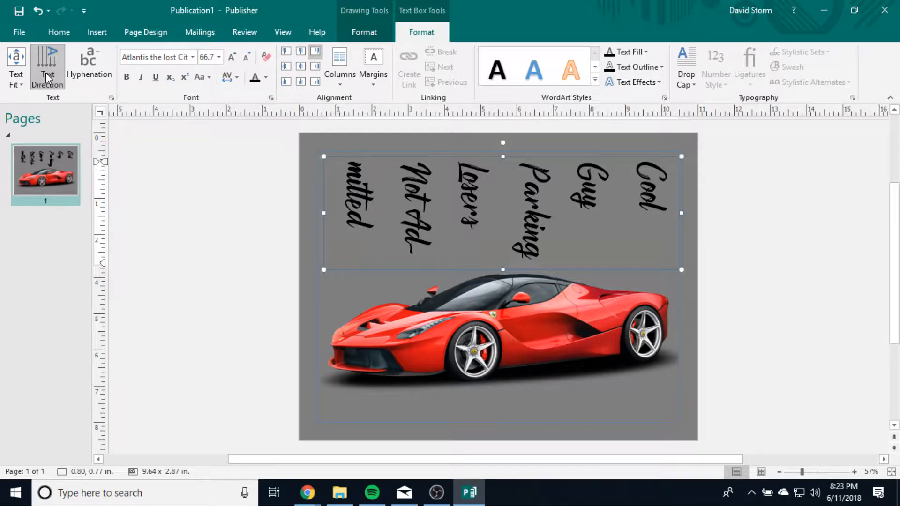
click(46, 72)
click(46, 72)
click(46, 72)
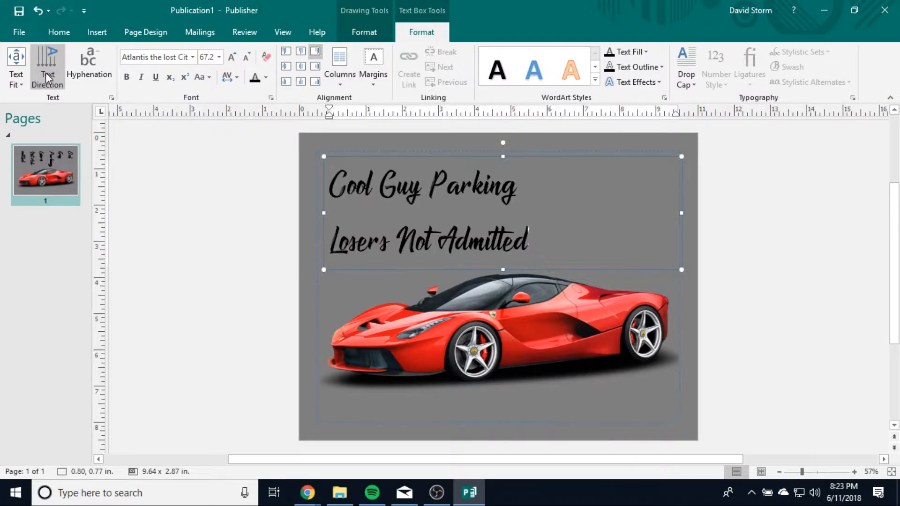
Examine the hyphenation settings of the text box beside the sign, and close them without changes
click(99, 65)
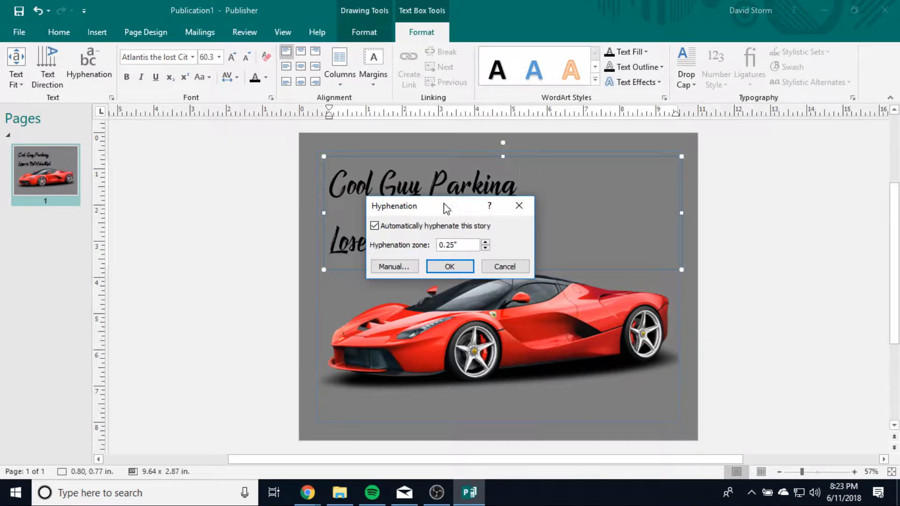
drag(443, 206, 206, 156)
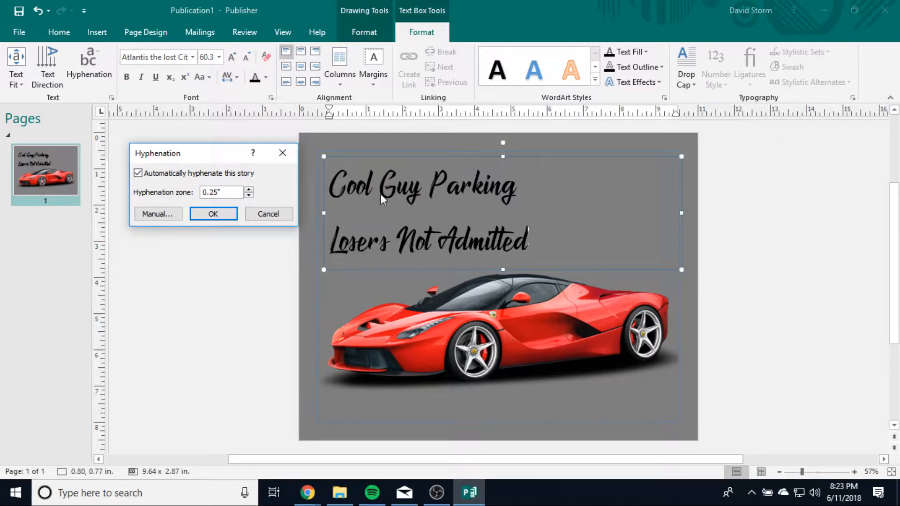
click(283, 153)
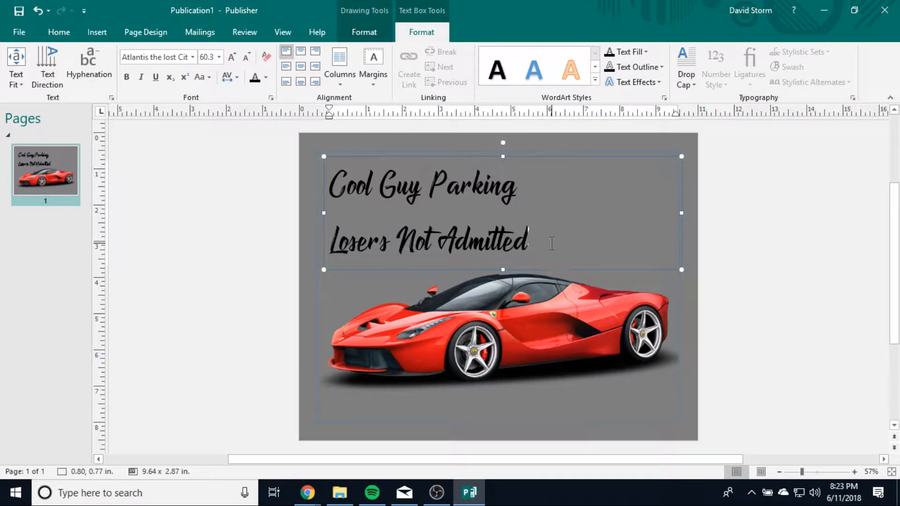
Examine the character spacing presets for both text lines and keep the two lines selected
drag(551, 244, 341, 199)
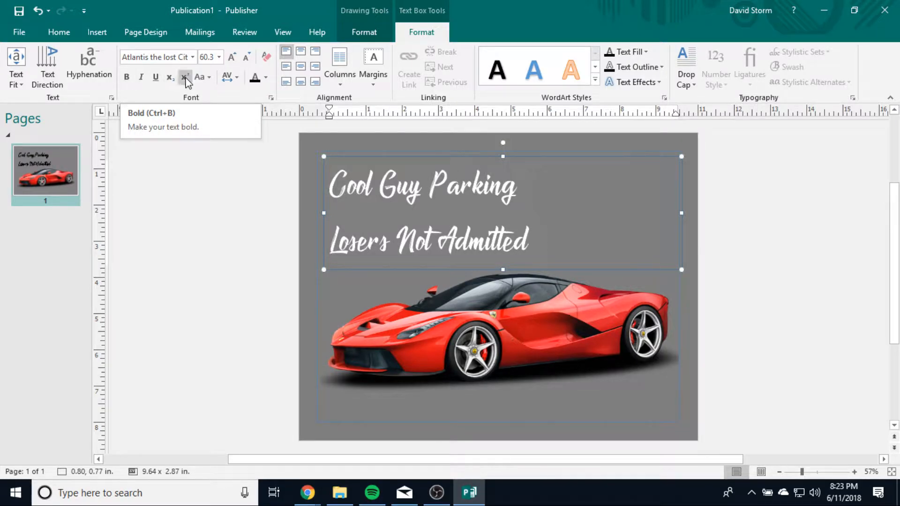
click(237, 78)
click(238, 78)
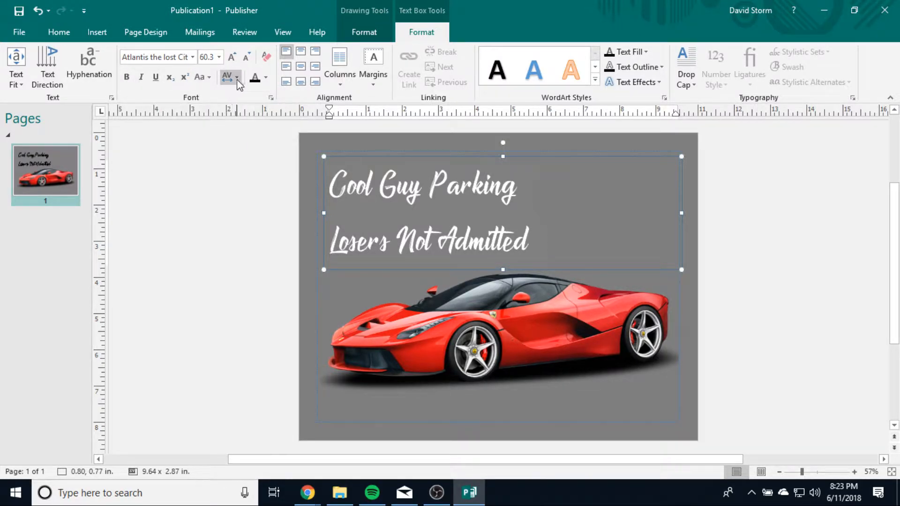
click(239, 82)
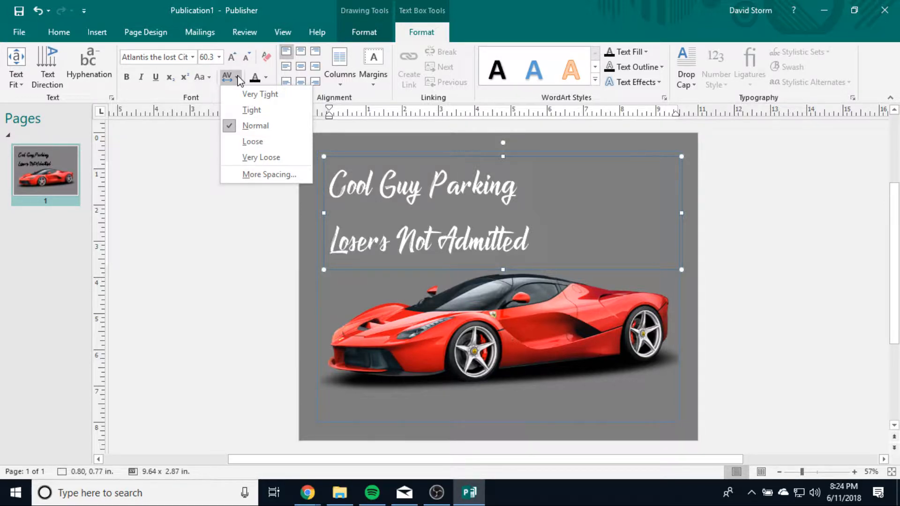
click(168, 155)
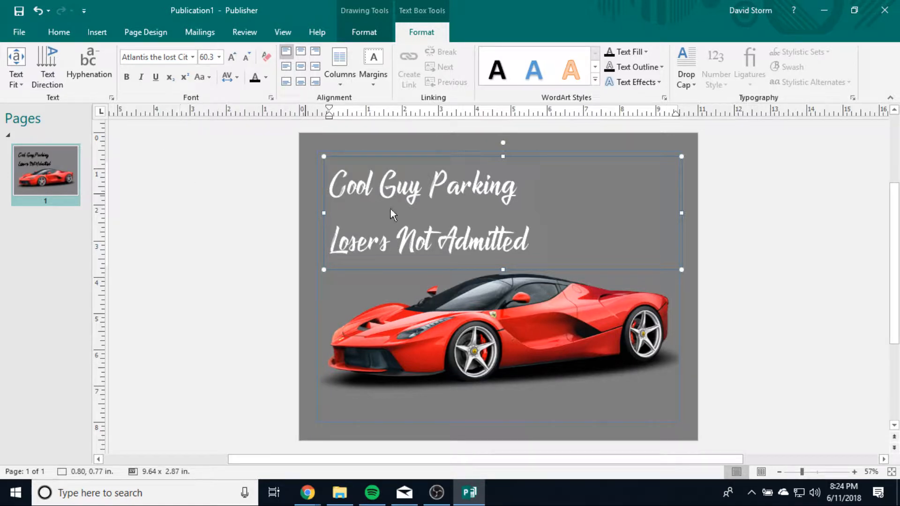
drag(549, 240, 330, 181)
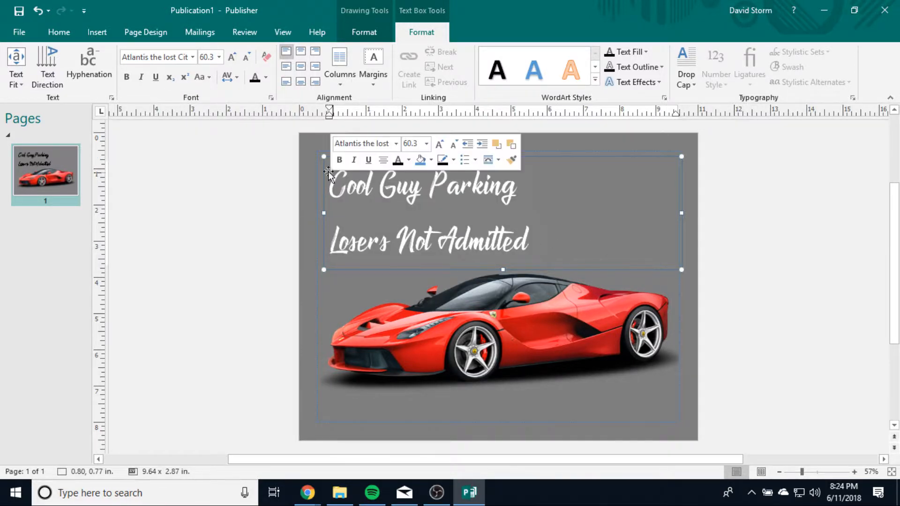
Try Tight, Loose and Very Tight character spacing on both text lines, and settle on Loose
click(238, 77)
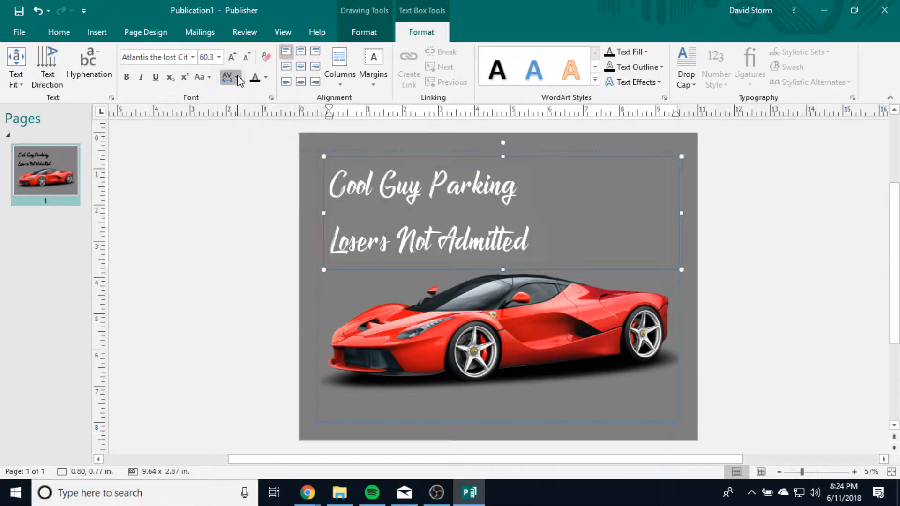
click(253, 111)
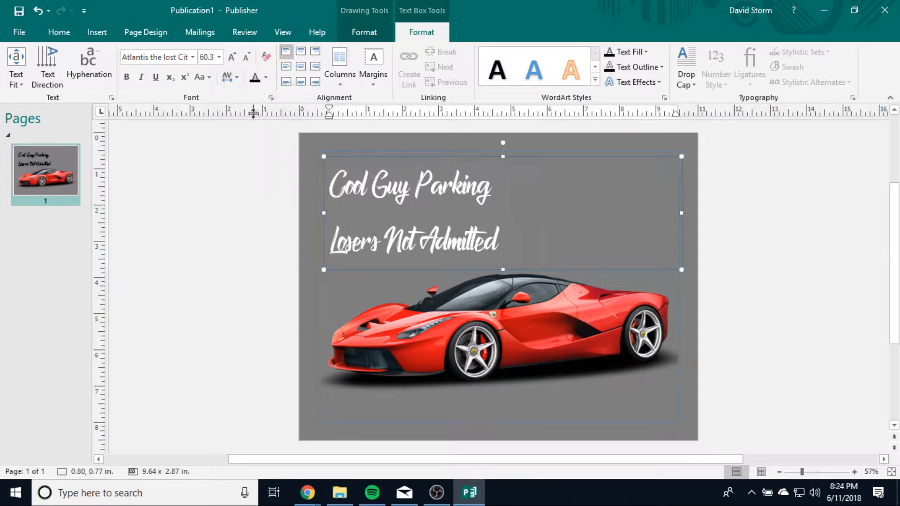
click(227, 77)
click(250, 142)
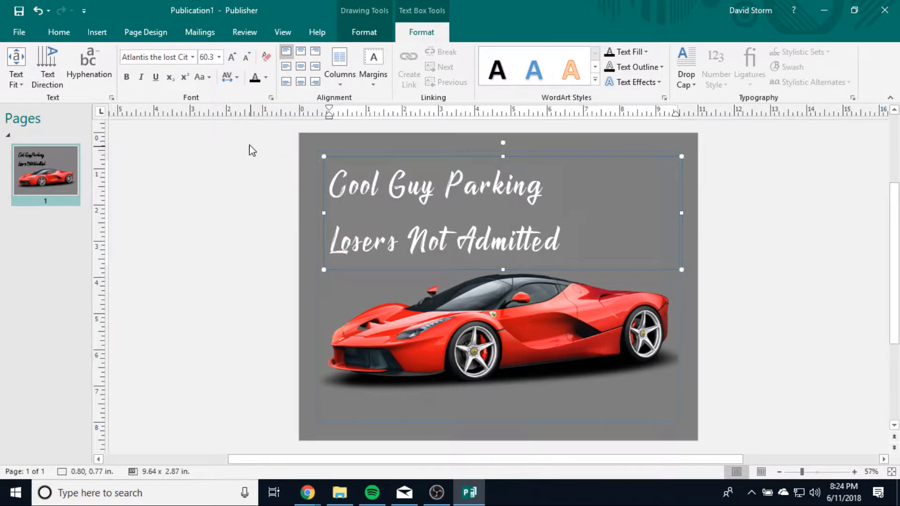
click(229, 78)
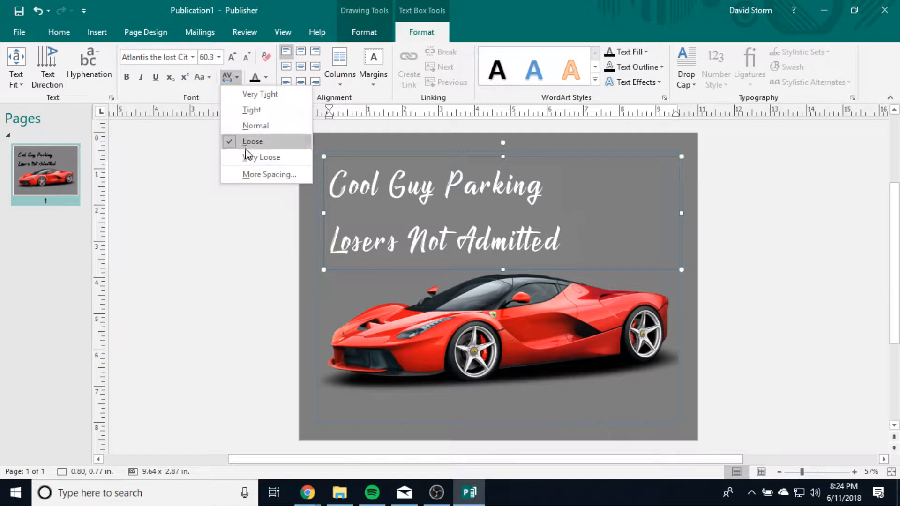
click(253, 93)
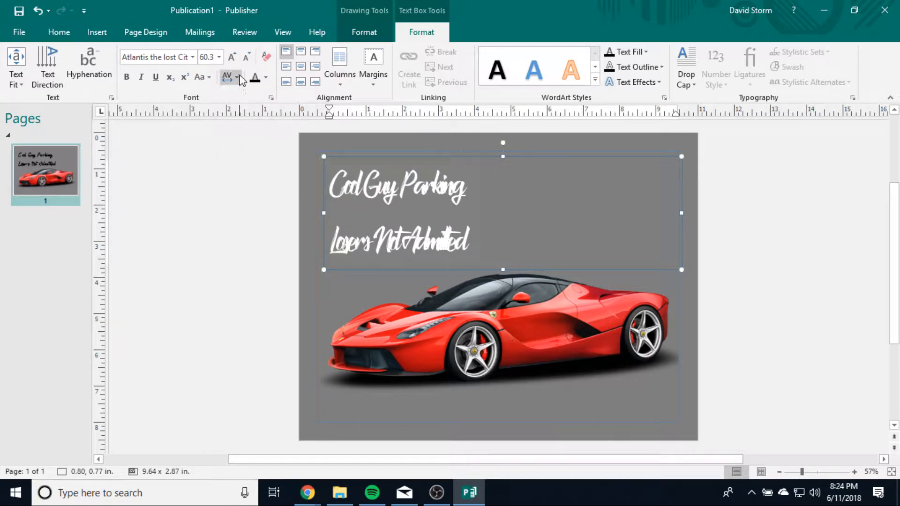
click(240, 78)
click(251, 141)
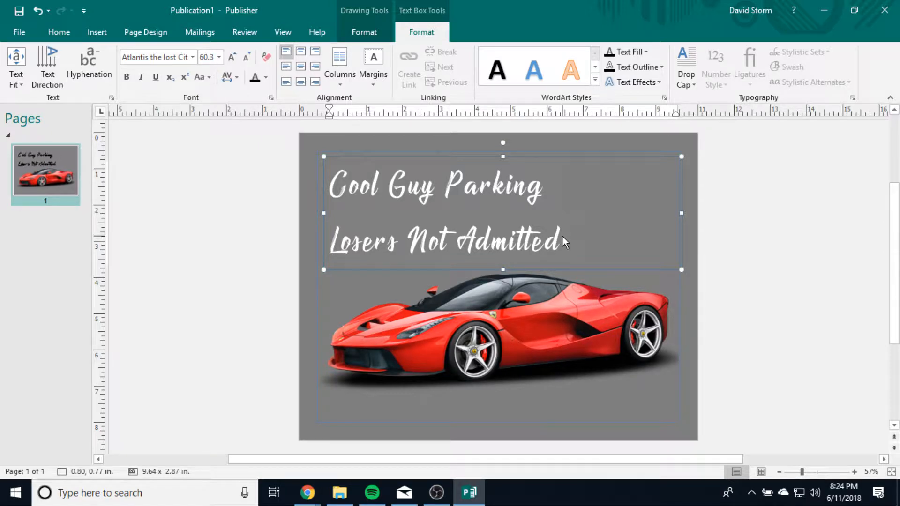
Set the character spacing of only the letters "Pa" in "Parking" to Normal and deselect the text box
click(486, 173)
drag(446, 182, 477, 187)
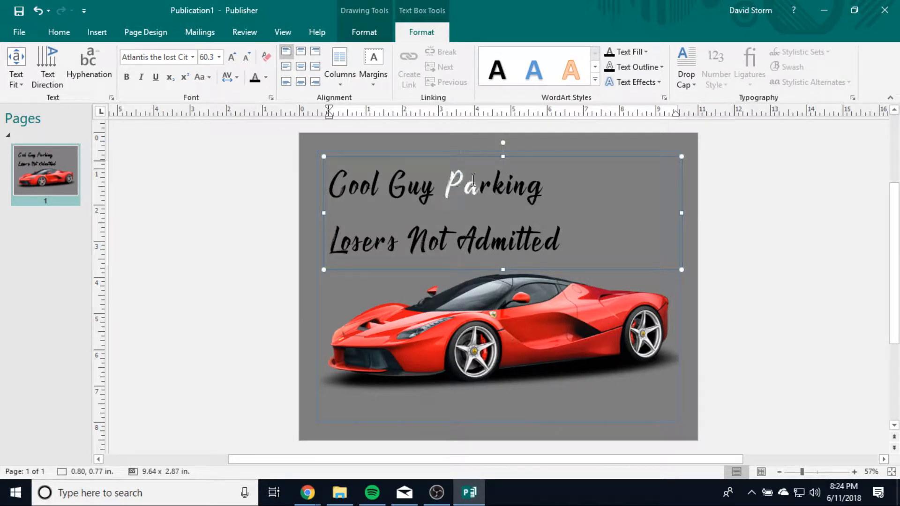
click(237, 76)
click(251, 123)
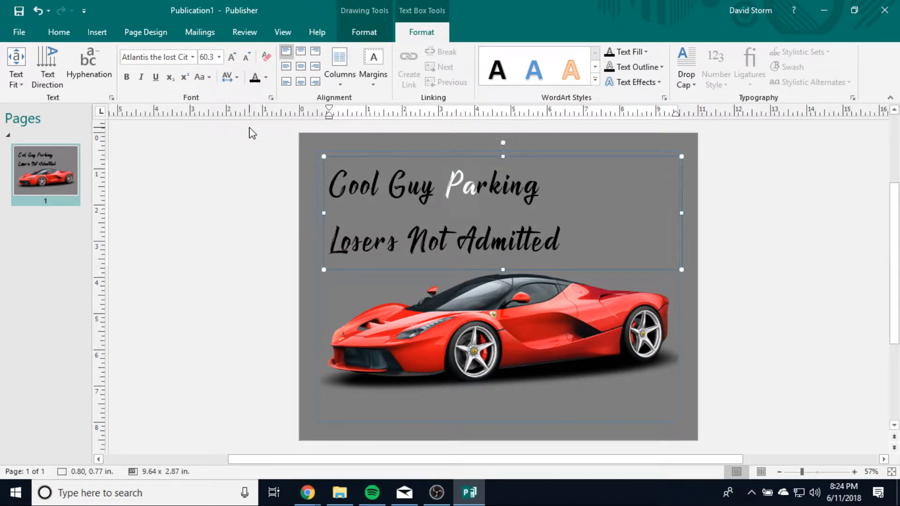
click(738, 248)
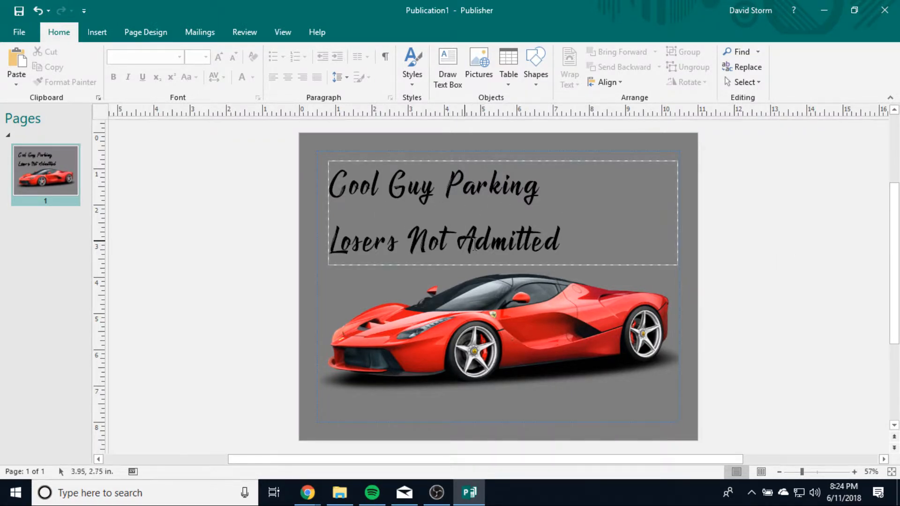
Recolor both text lines with Sample Font Color, picking the red from the car's bodywork
click(573, 248)
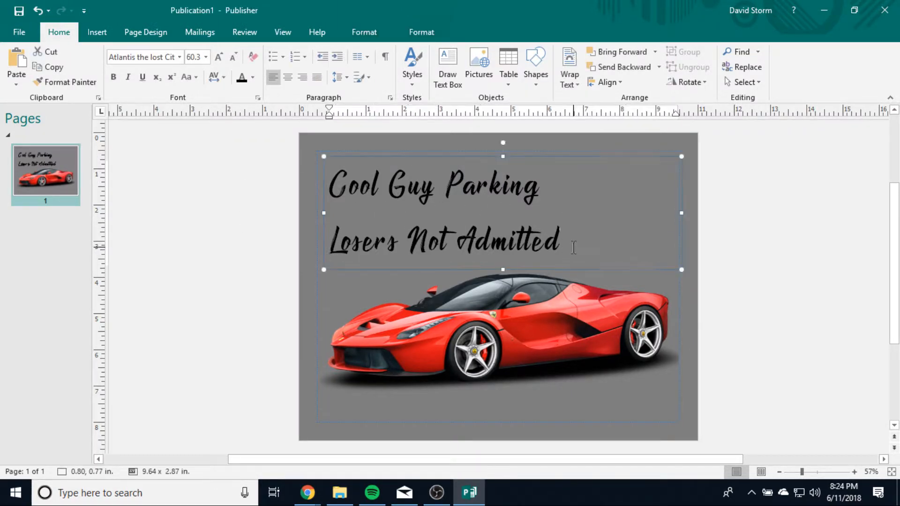
drag(573, 248, 237, 177)
click(253, 78)
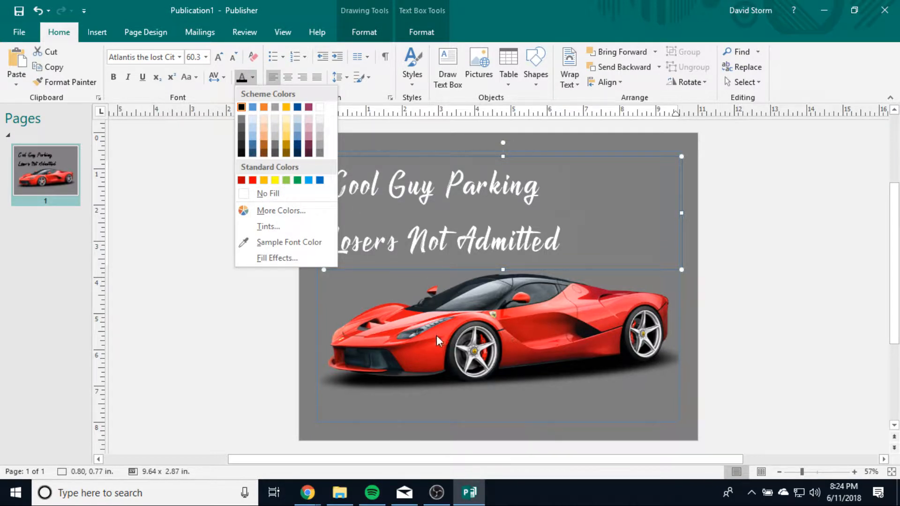
click(265, 242)
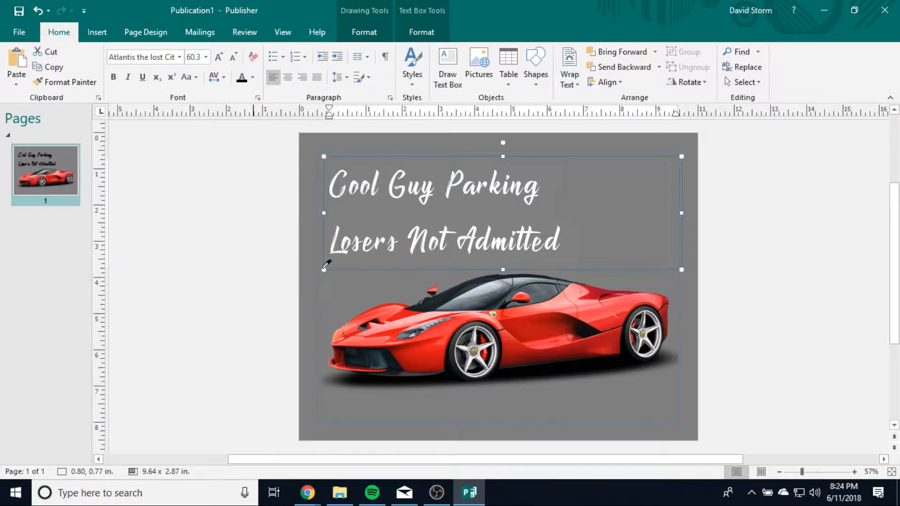
click(431, 341)
click(230, 236)
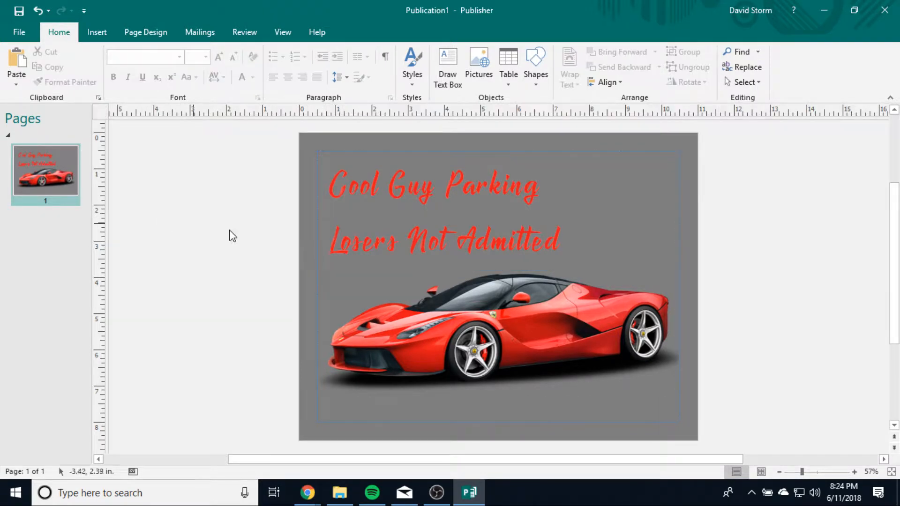
Change the font color of both text lines to the light orange scheme tint
drag(570, 241, 323, 154)
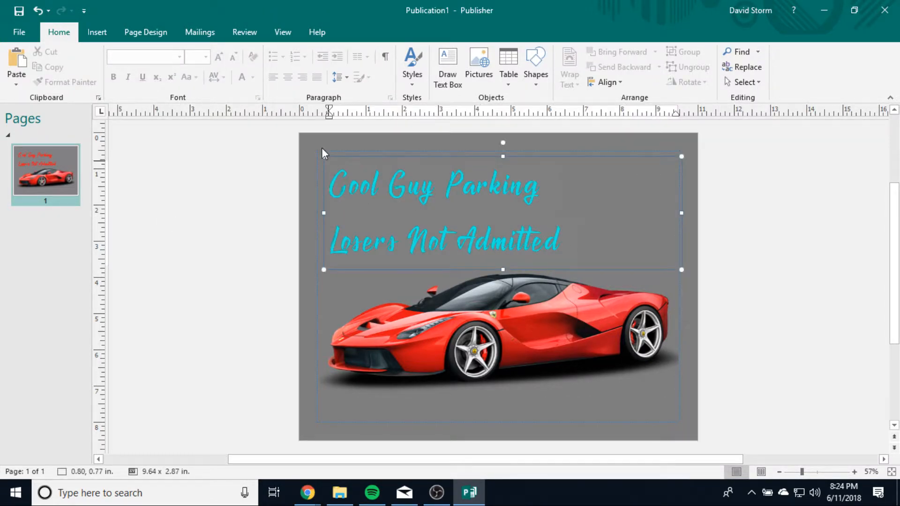
click(251, 78)
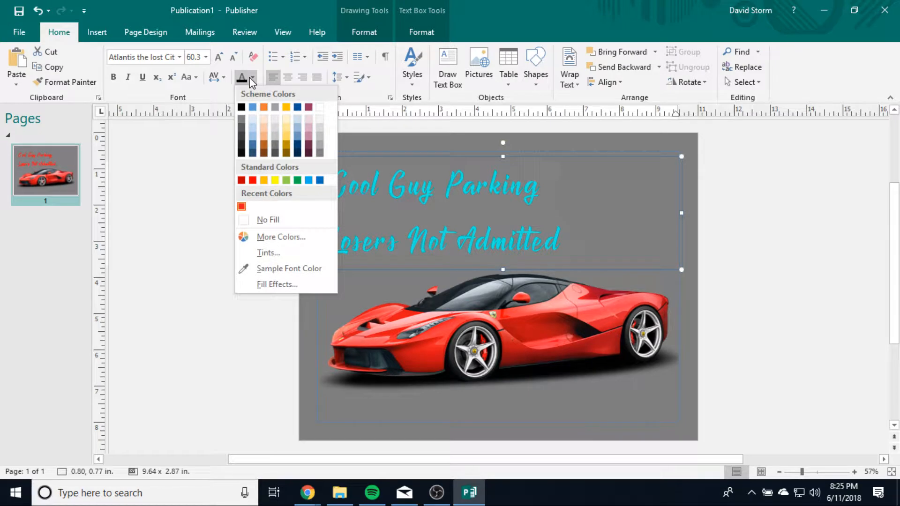
click(264, 133)
click(269, 219)
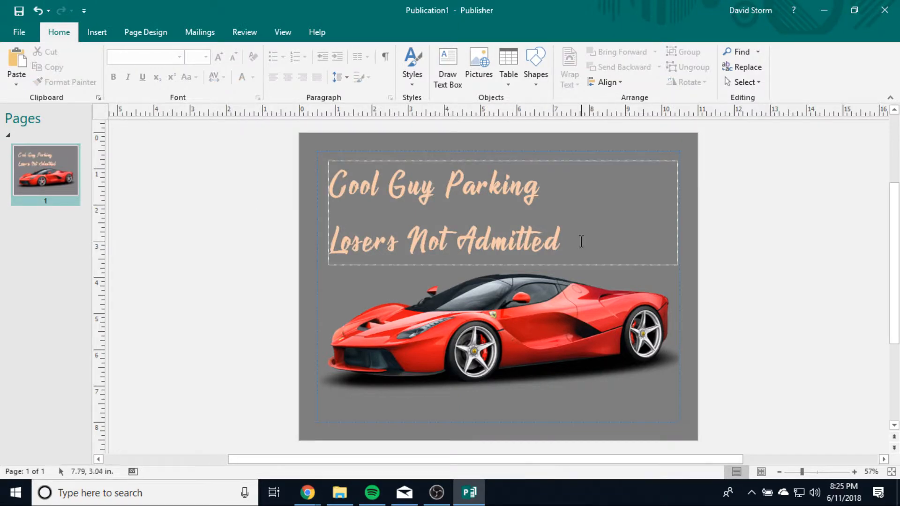
Select both text lines, open More Colors for their font color and move the dialog away from the text
drag(581, 241, 386, 197)
click(332, 183)
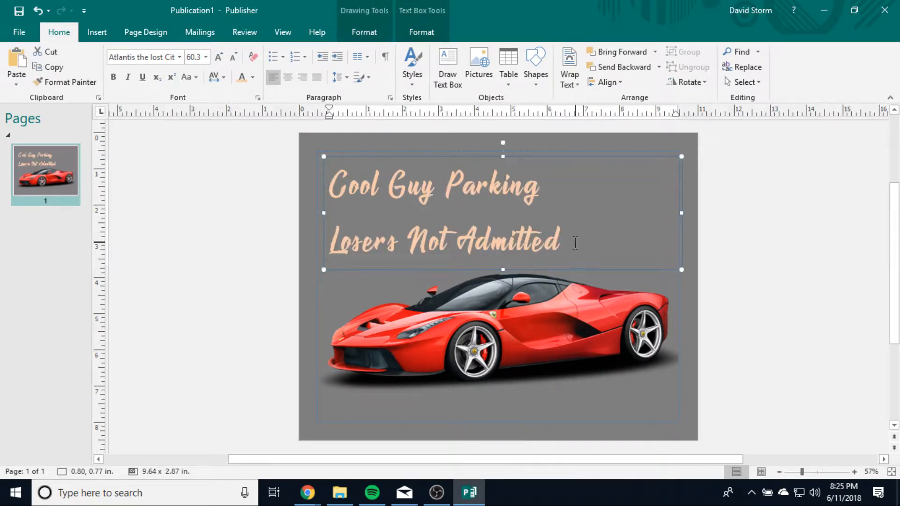
key(ctrl+z)
click(253, 78)
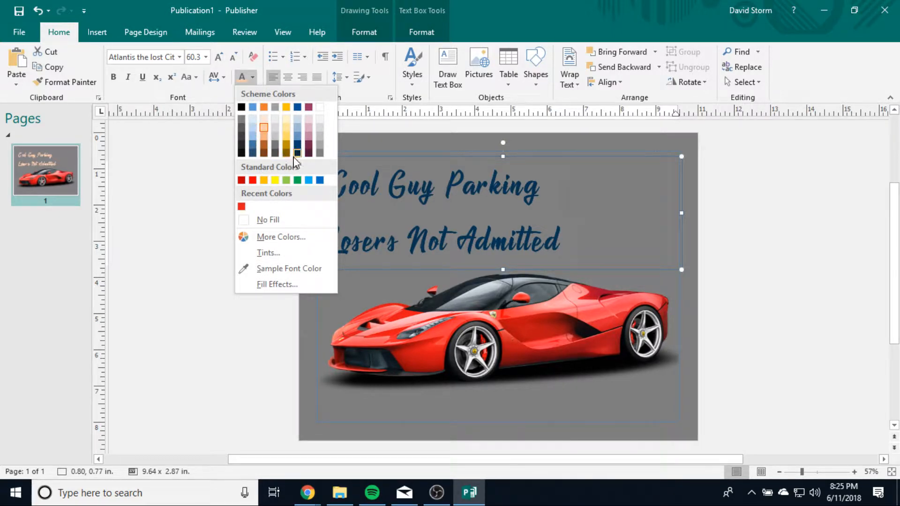
click(281, 241)
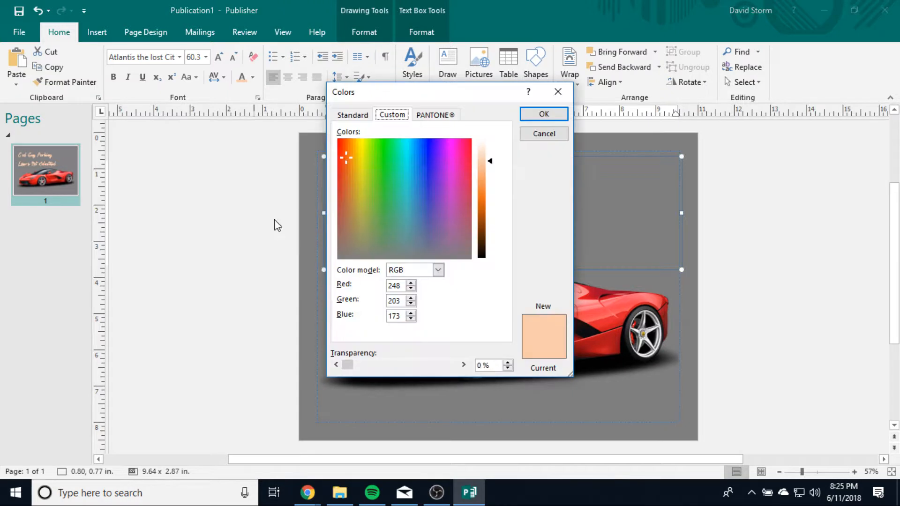
drag(403, 100, 225, 160)
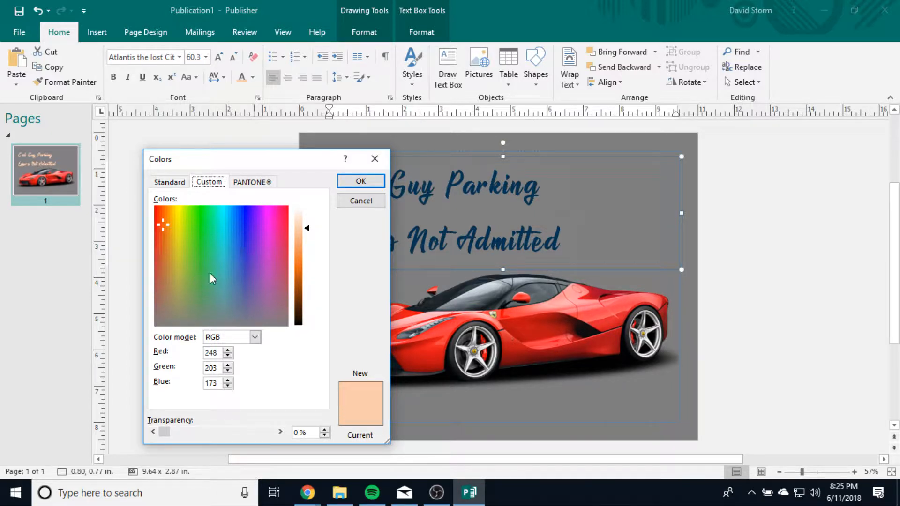
View the standard color palette and try PANTONE colors 716 C, 492 C and 199 C for the text
click(177, 184)
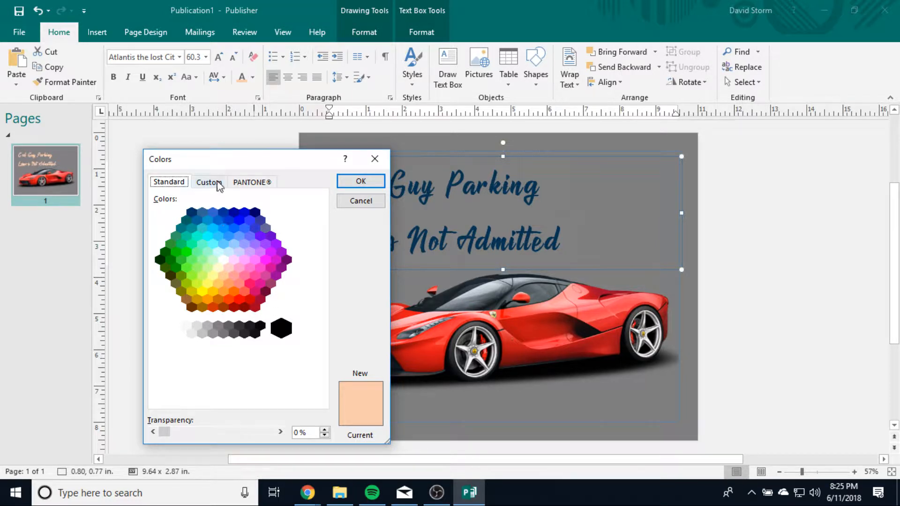
click(241, 184)
click(249, 296)
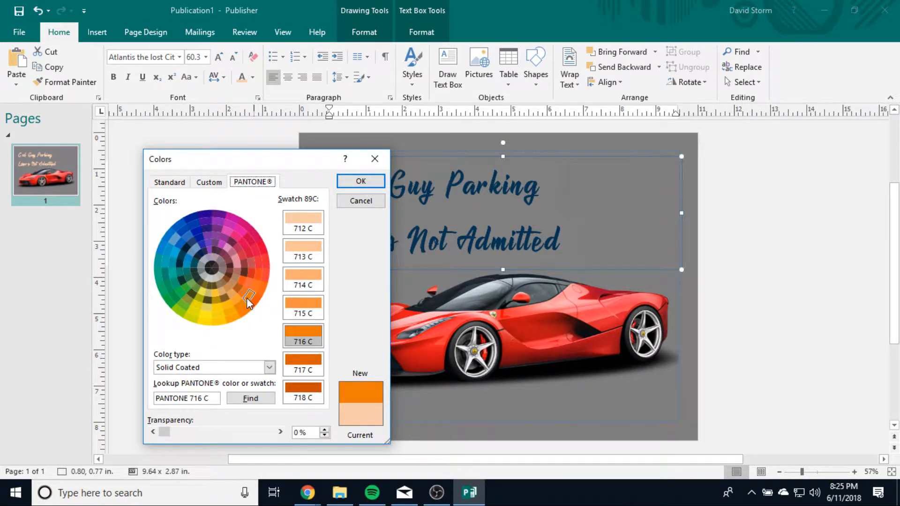
mouse_move(246, 295)
mouse_down()
mouse_move(195, 294)
mouse_move(172, 246)
mouse_move(210, 224)
mouse_move(217, 236)
mouse_move(247, 241)
mouse_move(243, 263)
mouse_up()
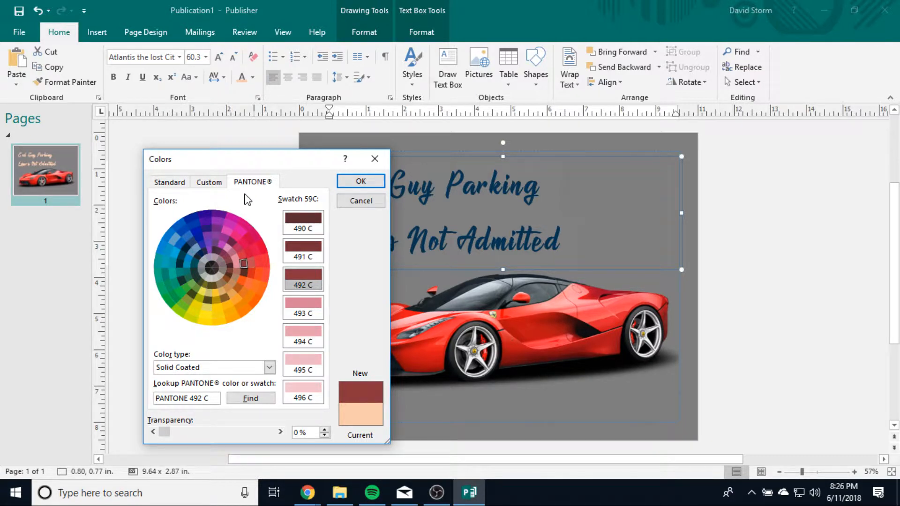
click(249, 253)
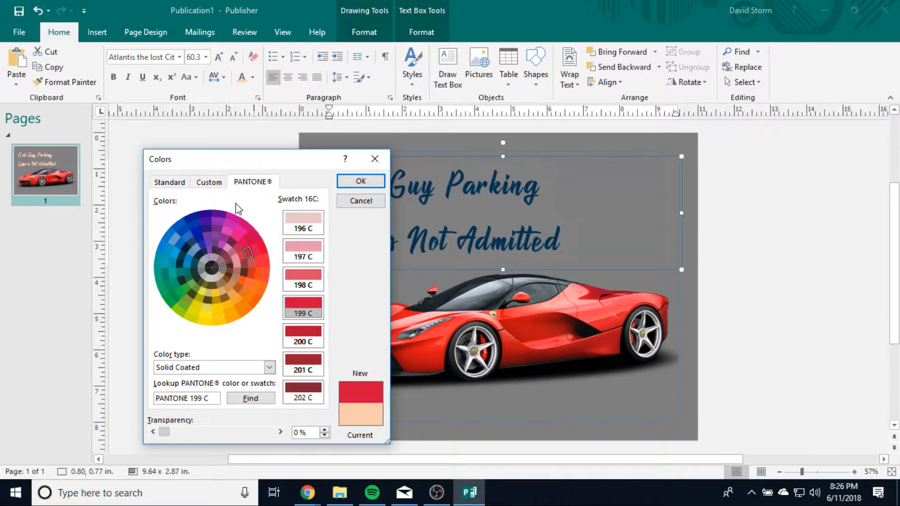
Apply a custom dark red, RGB 144, 36, 36, to both text lines and deselect the text
click(209, 183)
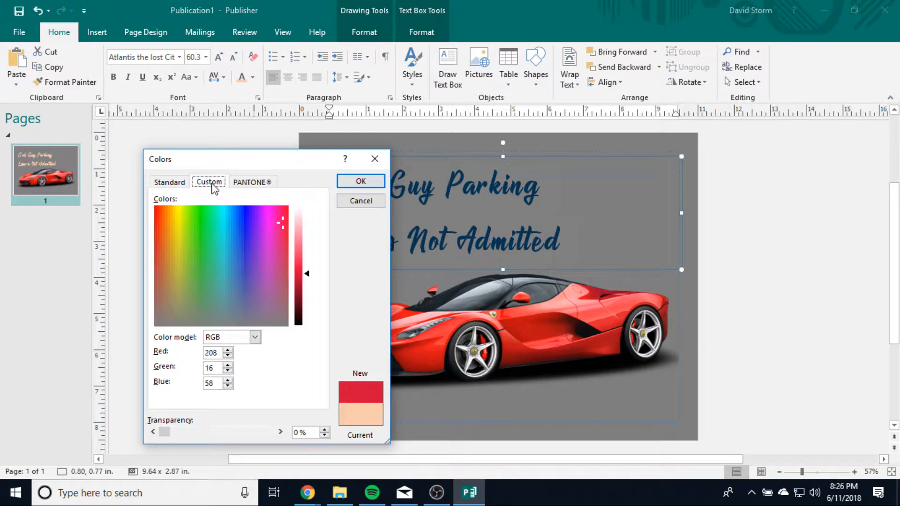
drag(280, 226, 153, 255)
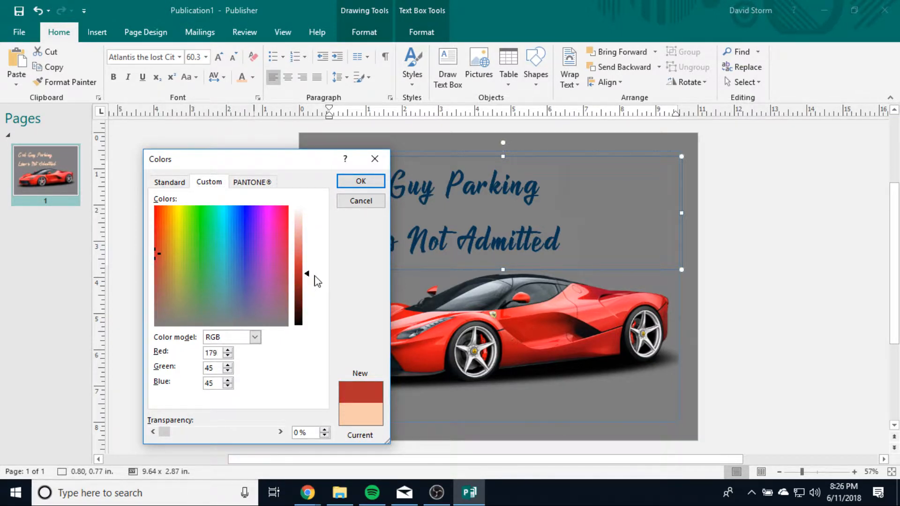
drag(308, 274, 309, 289)
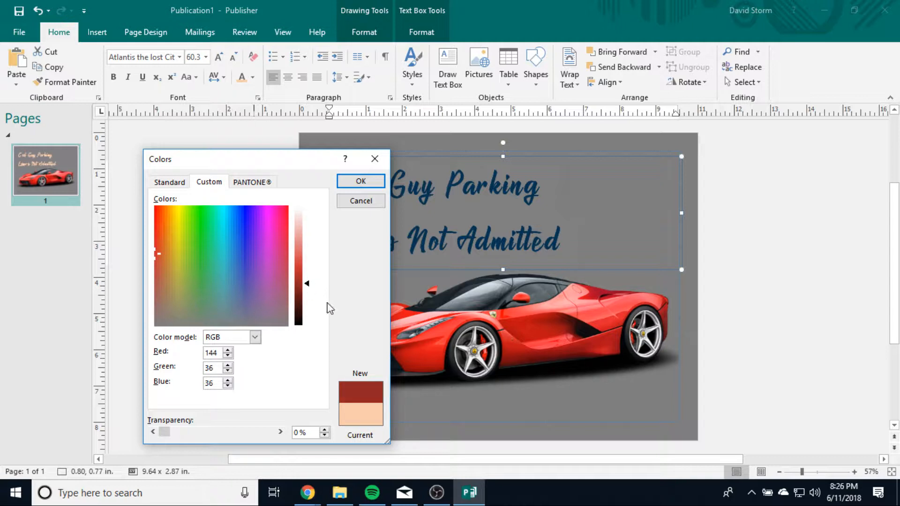
click(360, 181)
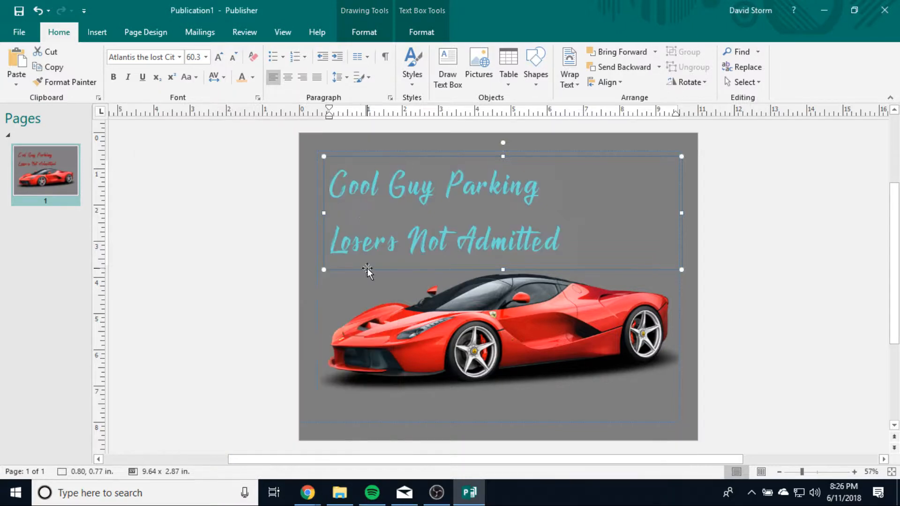
click(797, 262)
drag(589, 260, 330, 187)
click(824, 298)
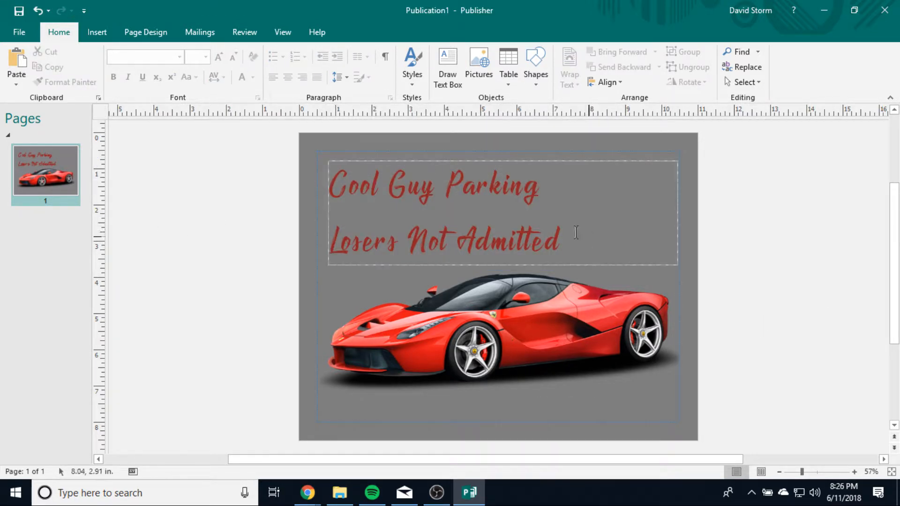
Set the line spacing of both text lines to 1.0
drag(569, 234, 504, 236)
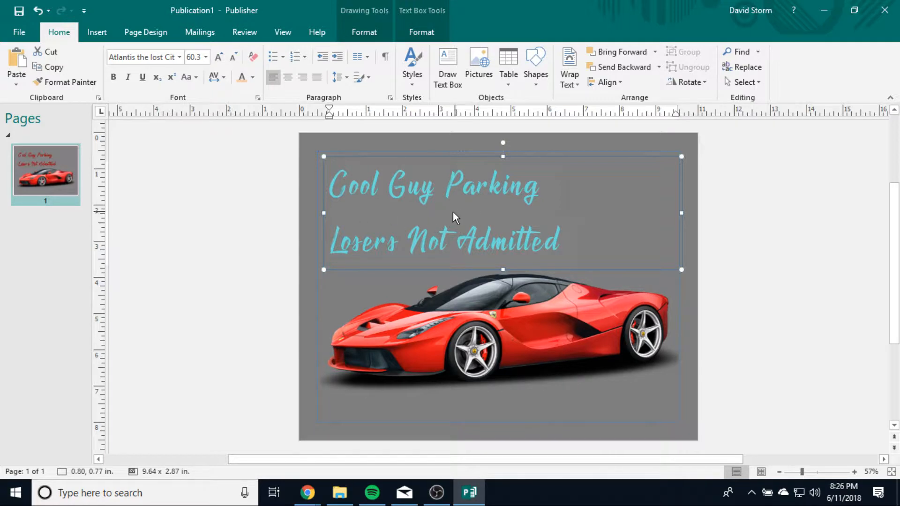
click(338, 79)
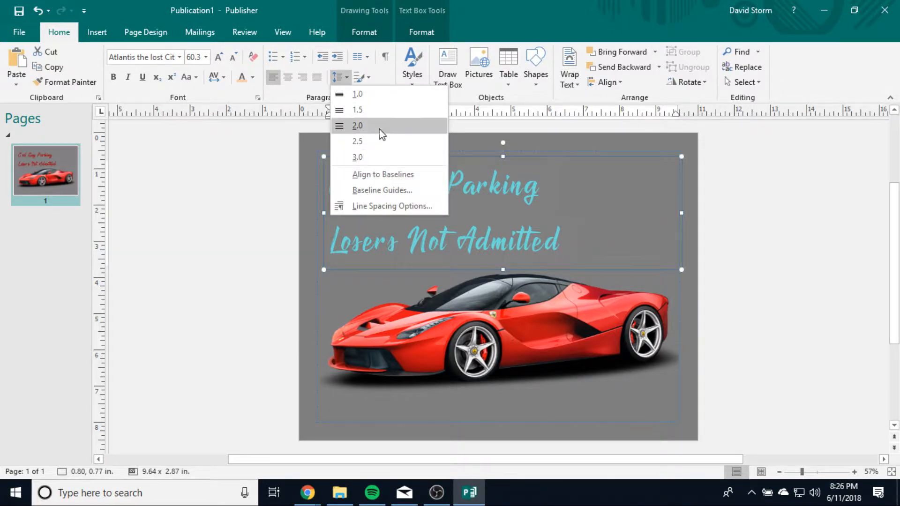
click(367, 95)
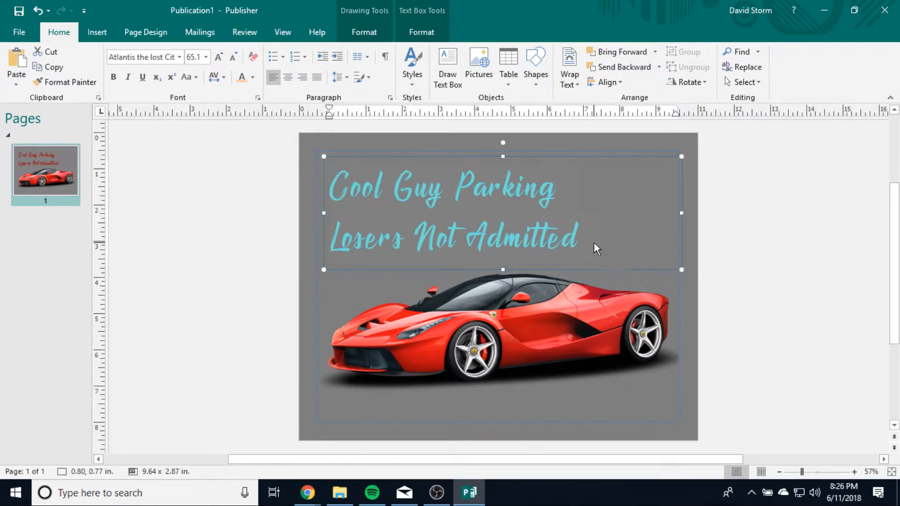
Set both text lines' paragraph spacing to 0 pt after paragraphs and 0.5sp between lines, and deselect the text
drag(591, 240, 328, 194)
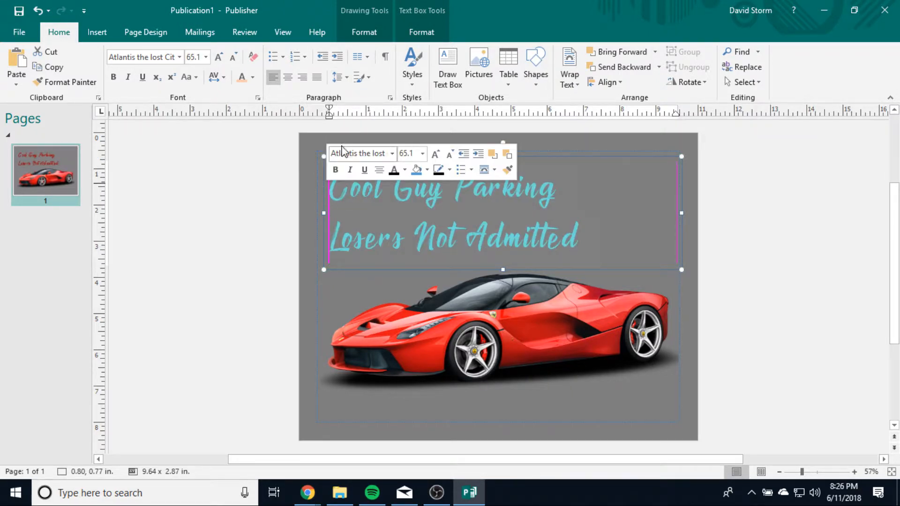
click(345, 78)
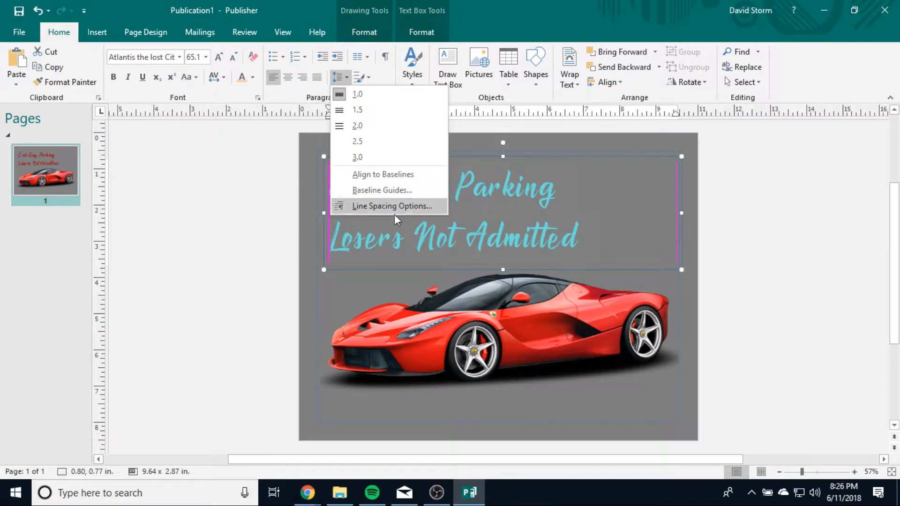
click(387, 205)
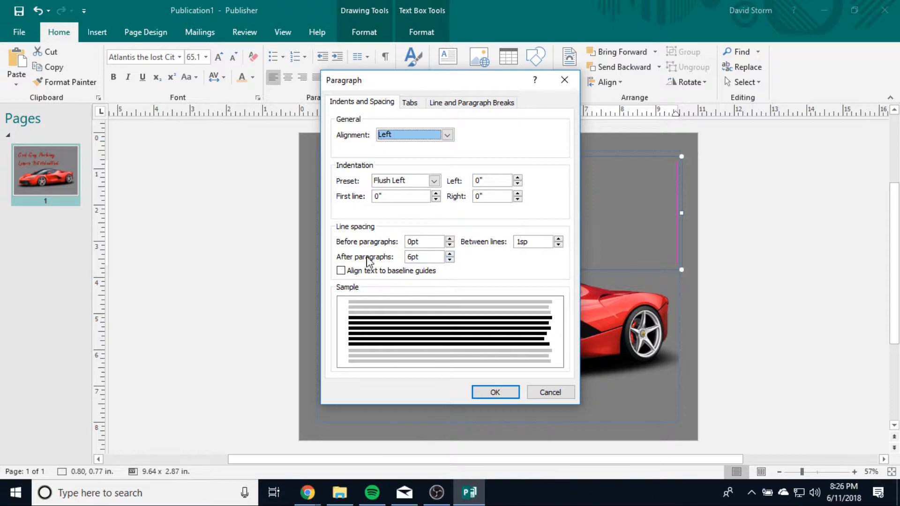
click(449, 259)
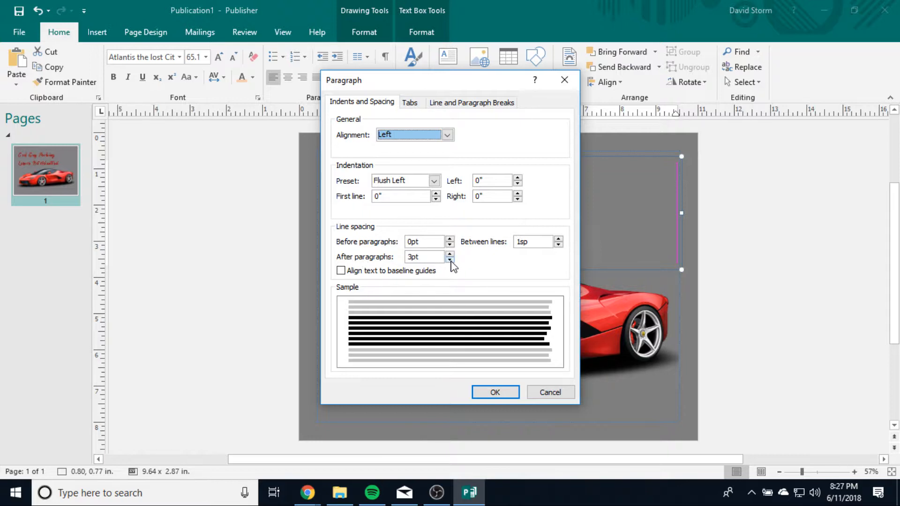
click(450, 259)
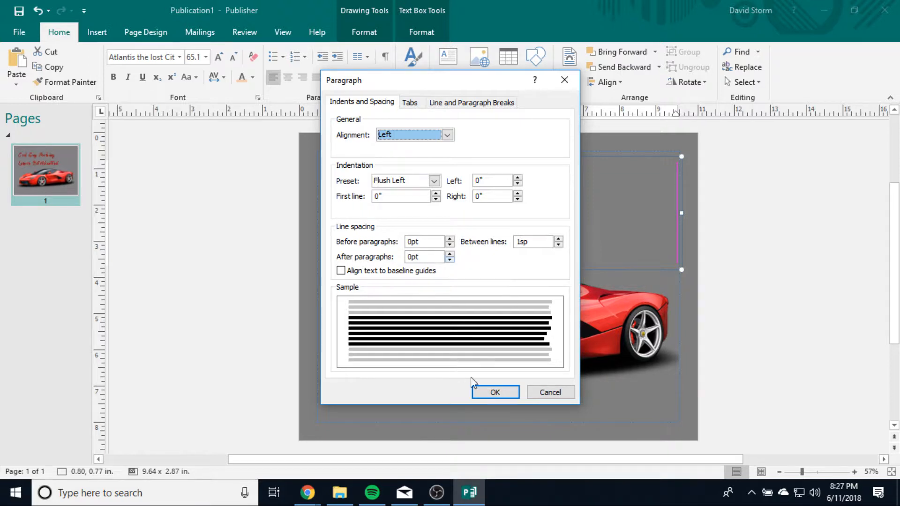
click(558, 244)
click(558, 245)
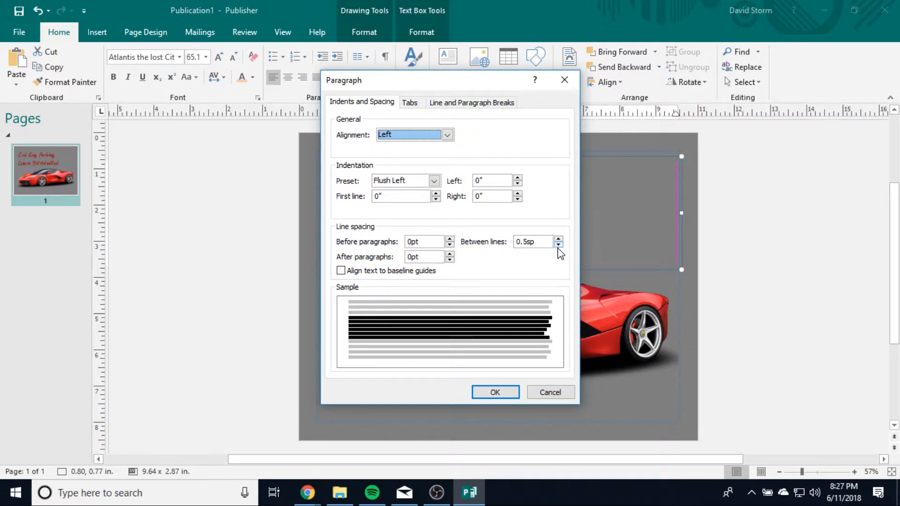
click(490, 394)
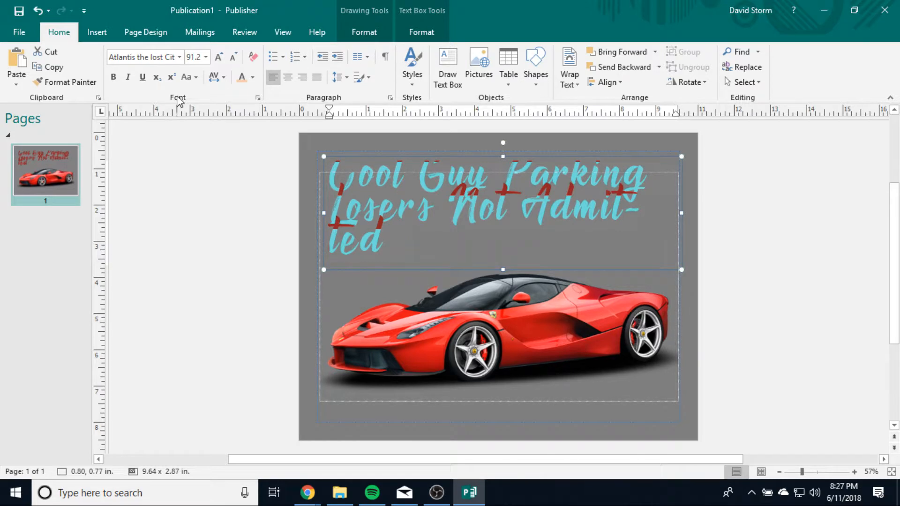
click(848, 290)
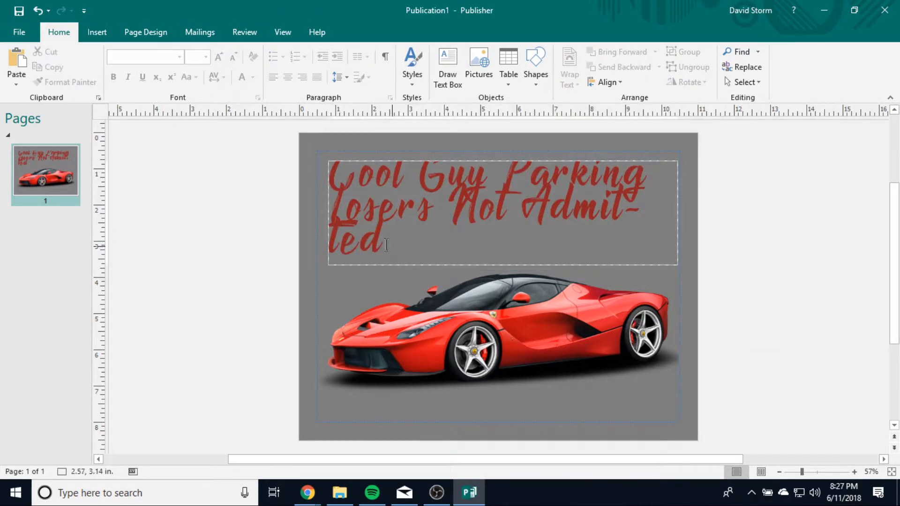
Set the spacing between lines of both text lines to 1sp
drag(386, 244, 294, 190)
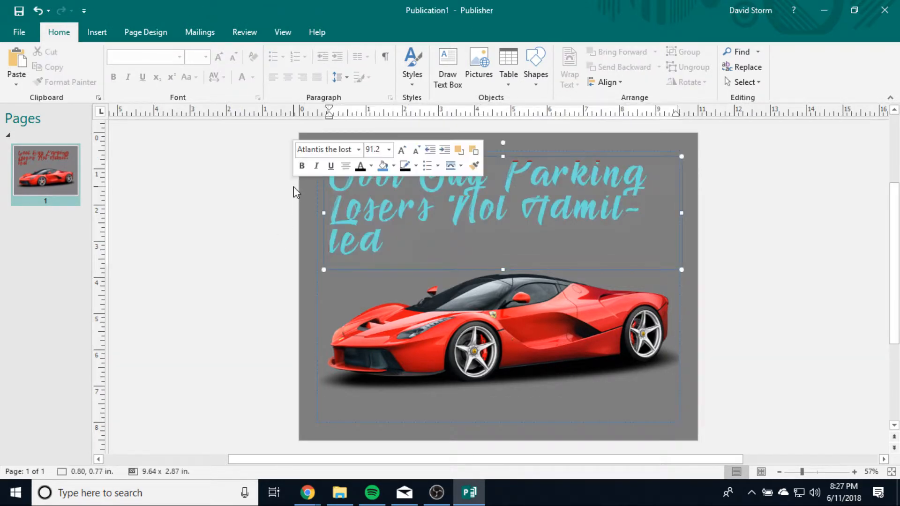
click(338, 81)
click(393, 206)
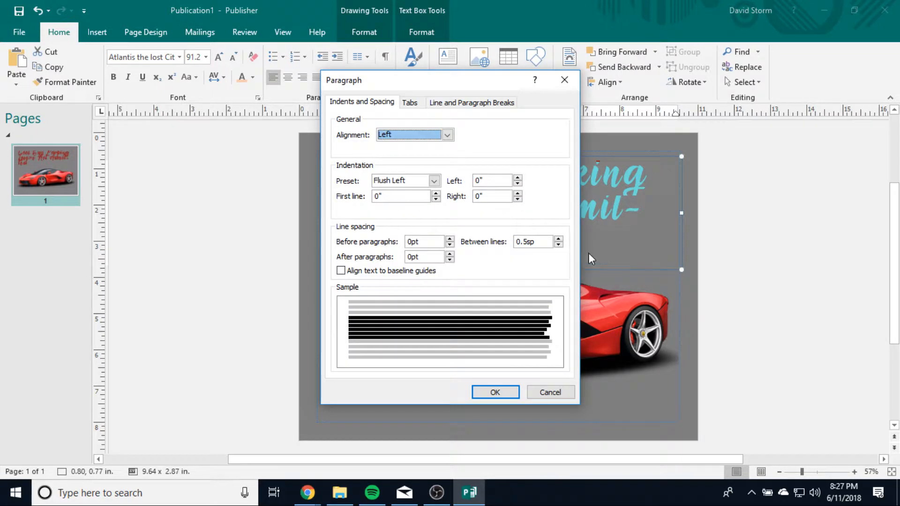
click(558, 238)
click(559, 239)
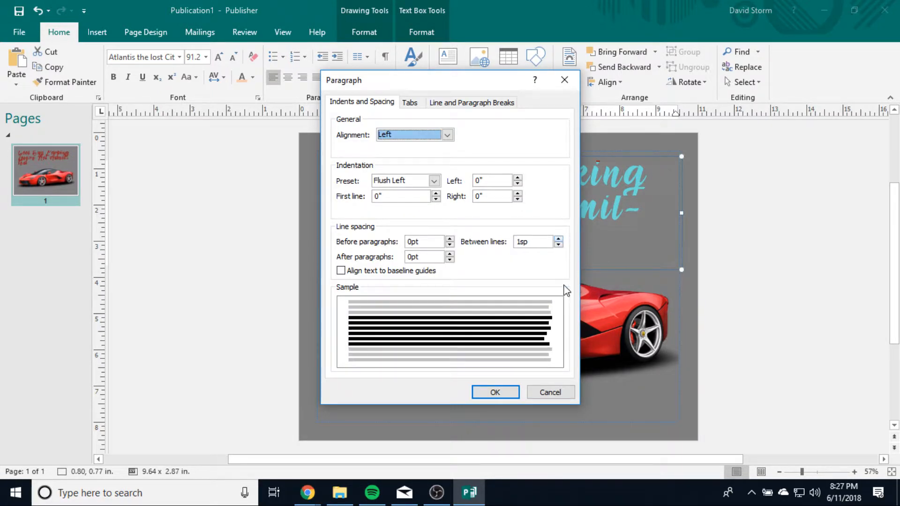
click(495, 393)
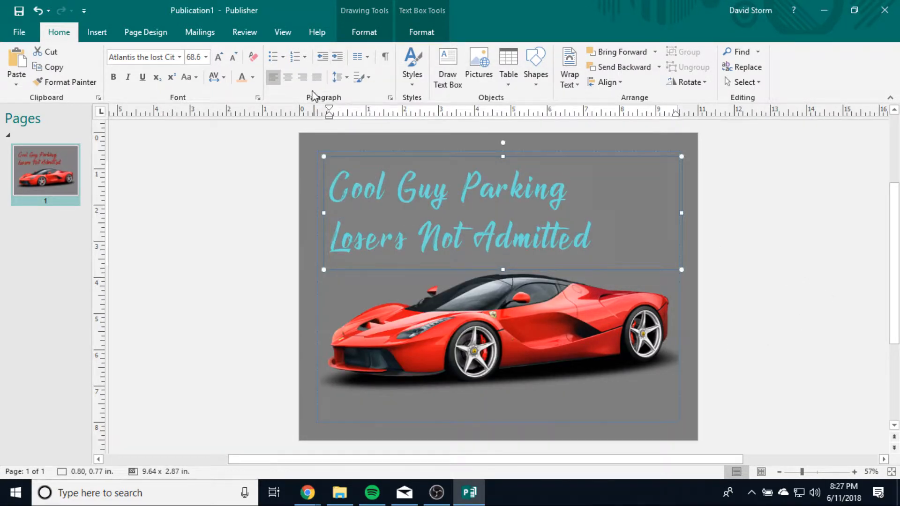
Set the spacing between lines of both text lines to 0.75sp and deselect the text
click(336, 78)
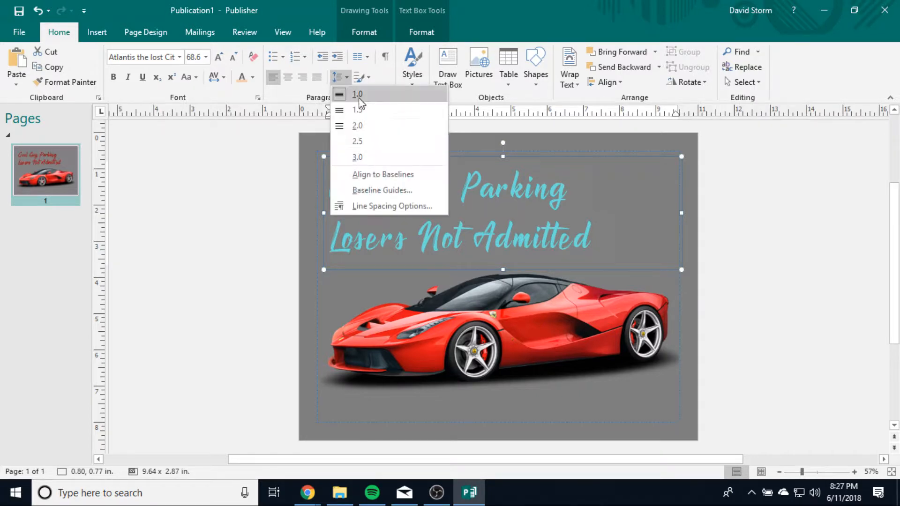
click(365, 205)
click(558, 245)
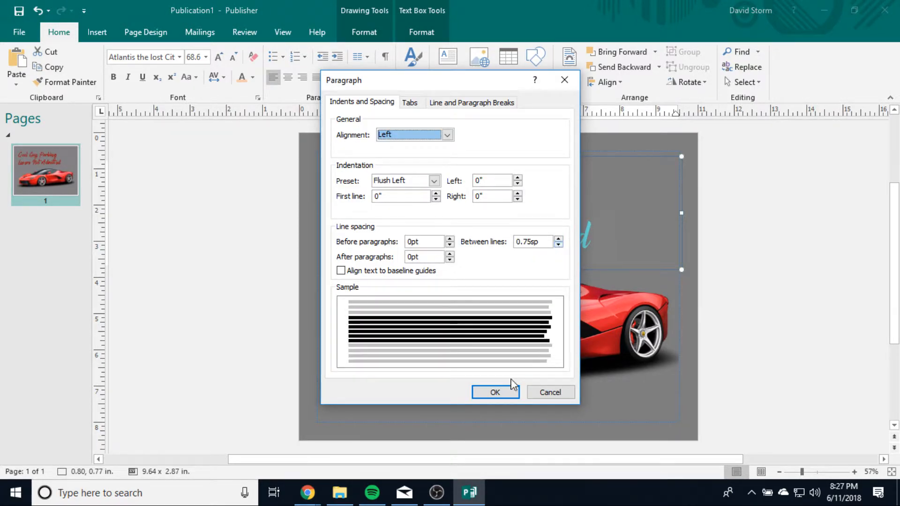
click(494, 392)
click(830, 243)
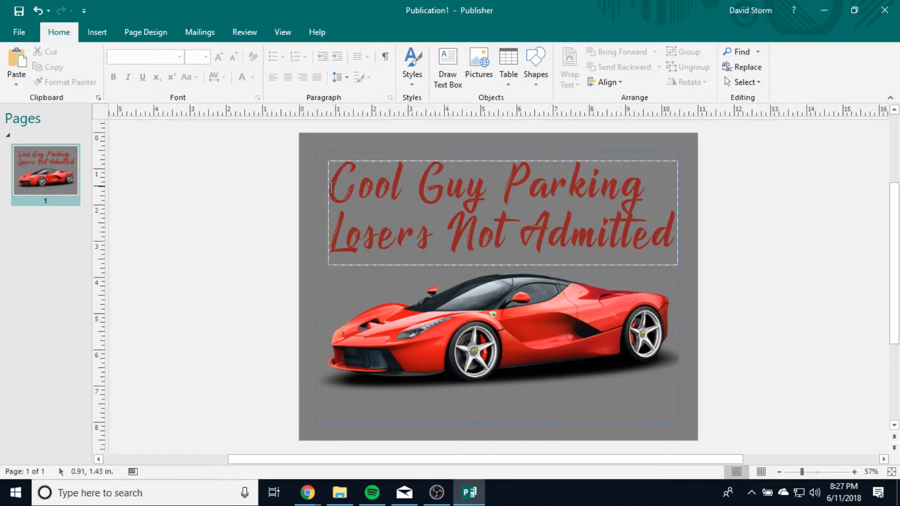
Try to set the font size of the "Losers Not Admitted" line to 72
triple_click(594, 241)
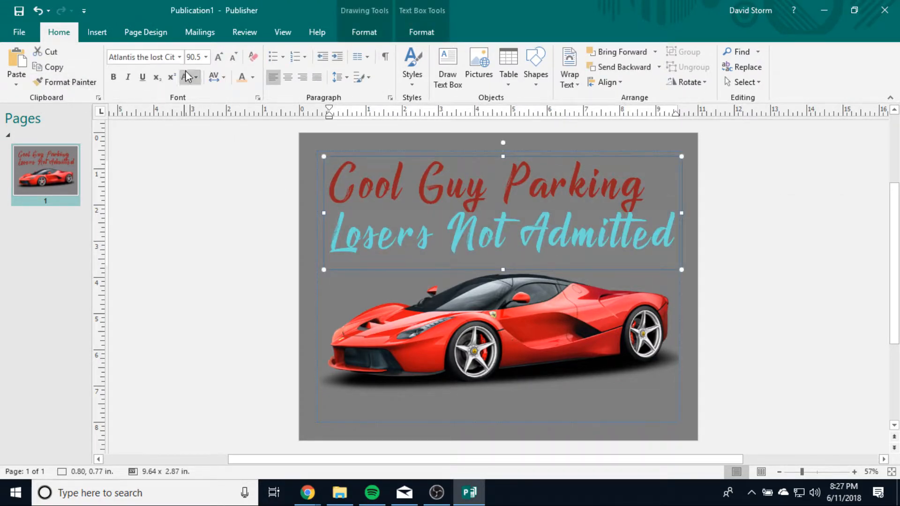
click(206, 57)
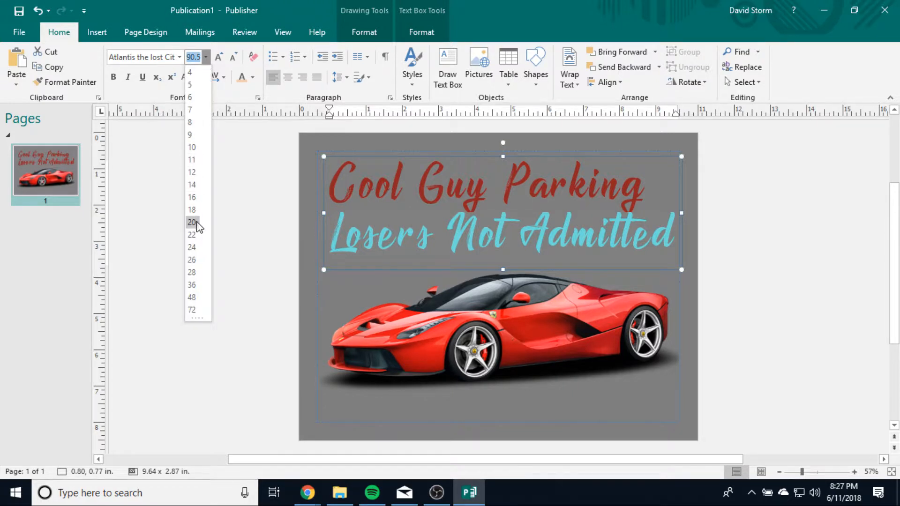
click(191, 310)
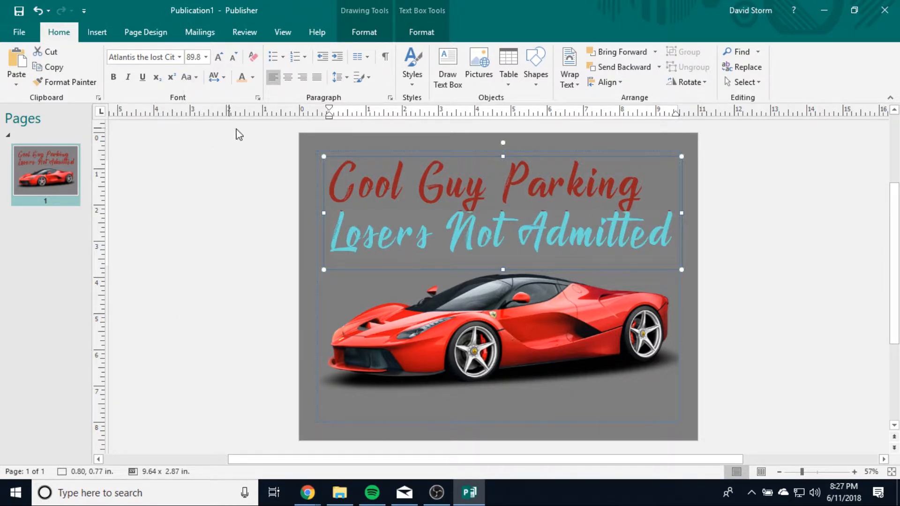
click(274, 236)
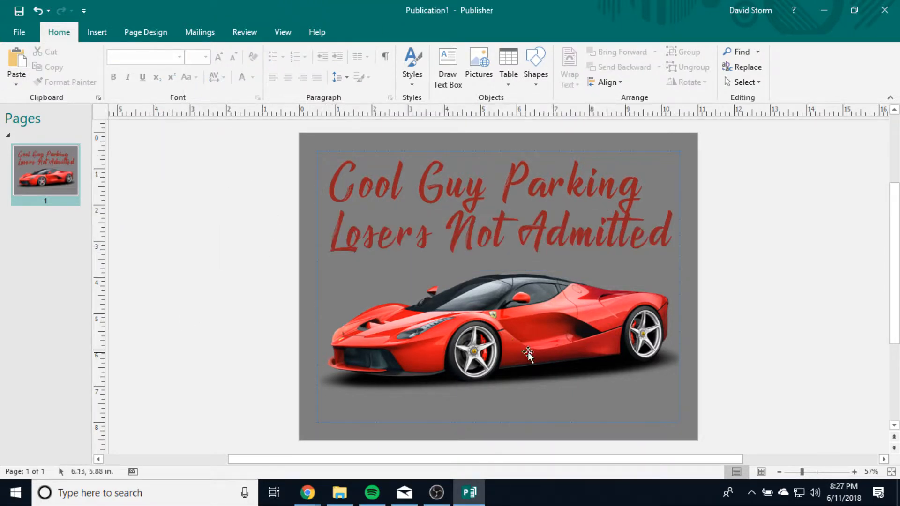
Select both text lines and apply the Best Fit text fit option
click(494, 207)
drag(675, 234, 307, 181)
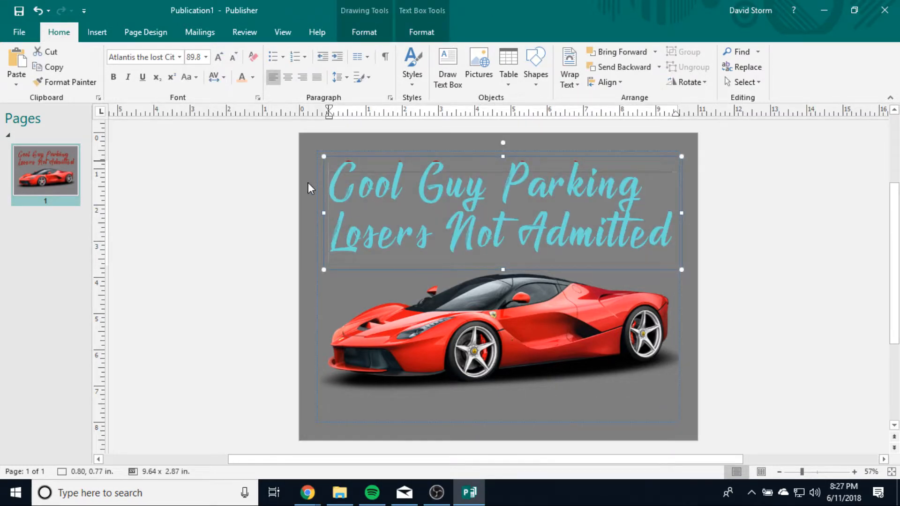
click(97, 32)
click(368, 33)
click(421, 32)
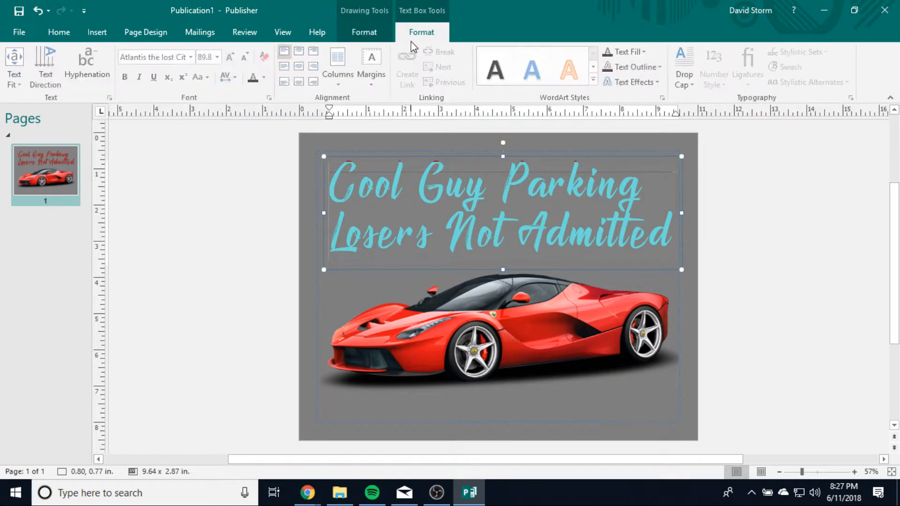
click(16, 85)
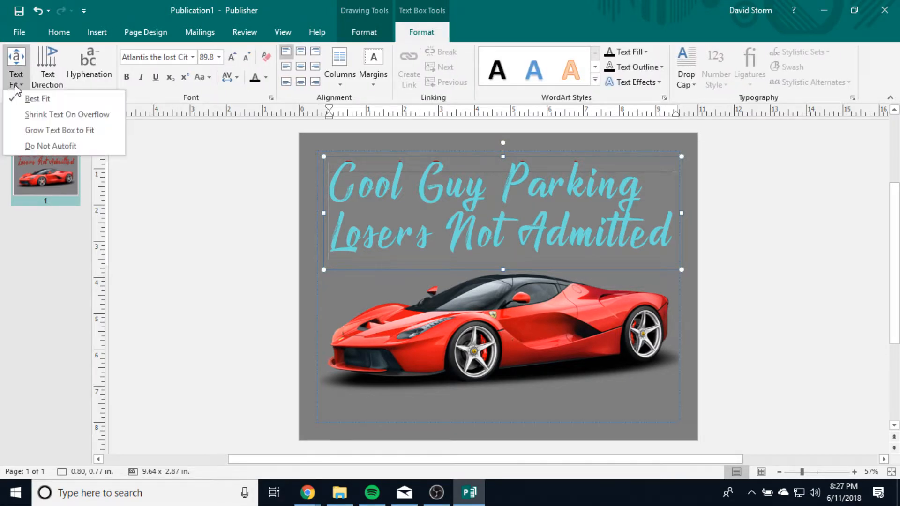
click(37, 99)
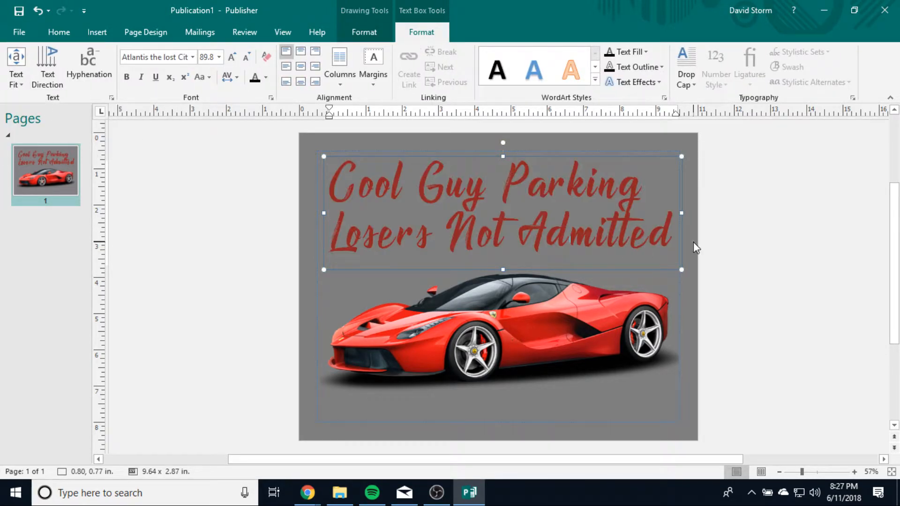
Try again to set the "Losers Not Admitted" line to font size 72 and deselect it
drag(670, 234, 393, 227)
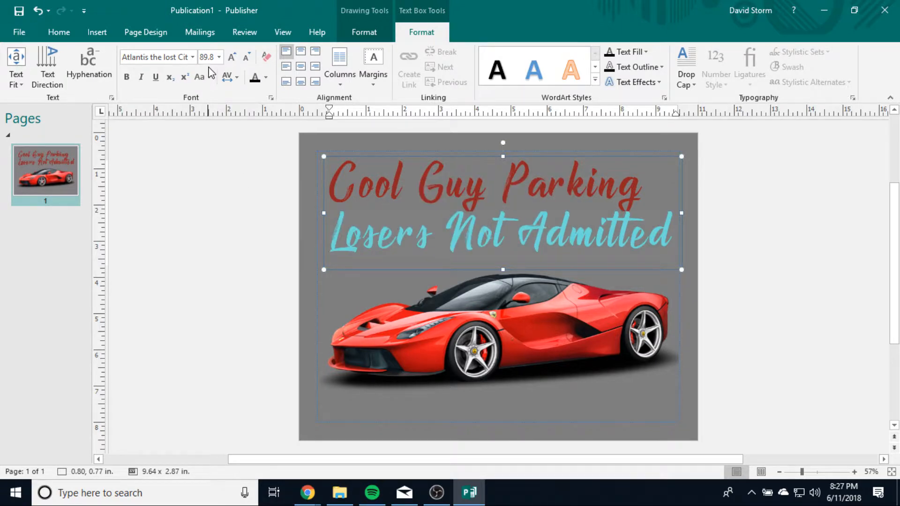
click(219, 57)
click(205, 311)
click(219, 57)
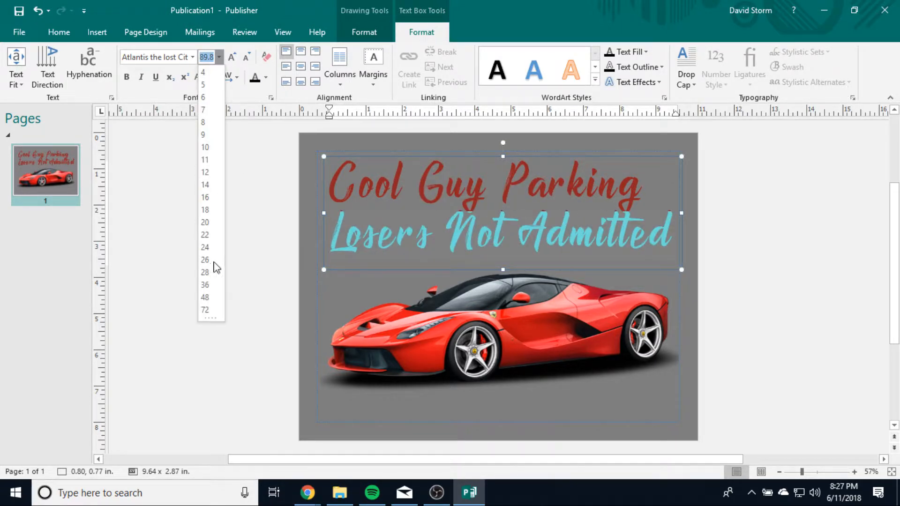
click(209, 311)
click(229, 323)
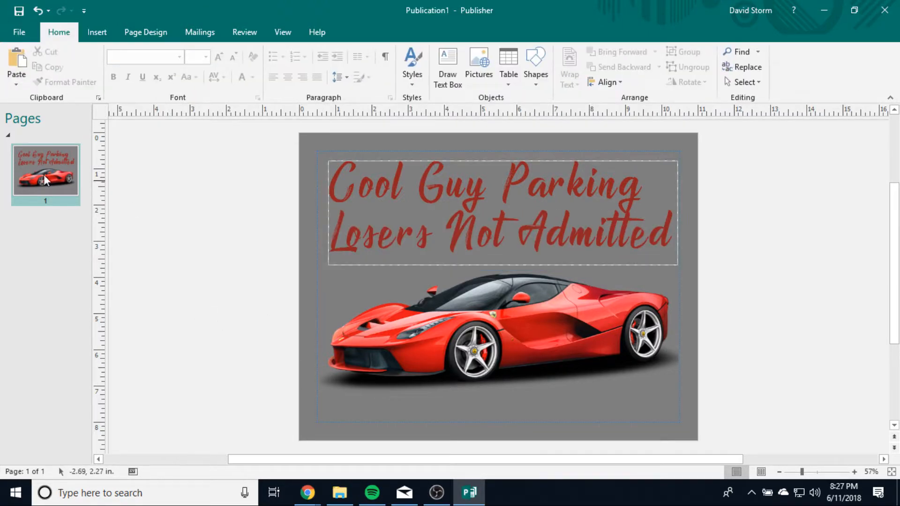
click(677, 241)
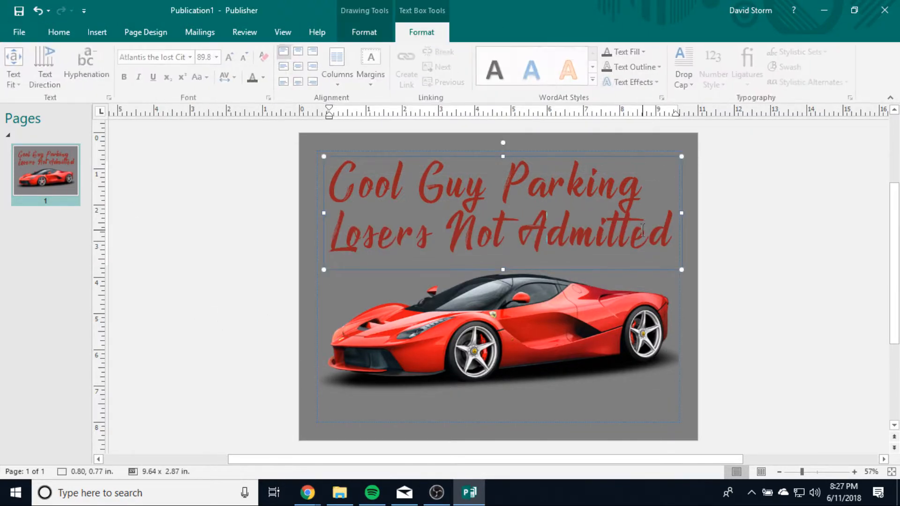
drag(676, 240, 490, 232)
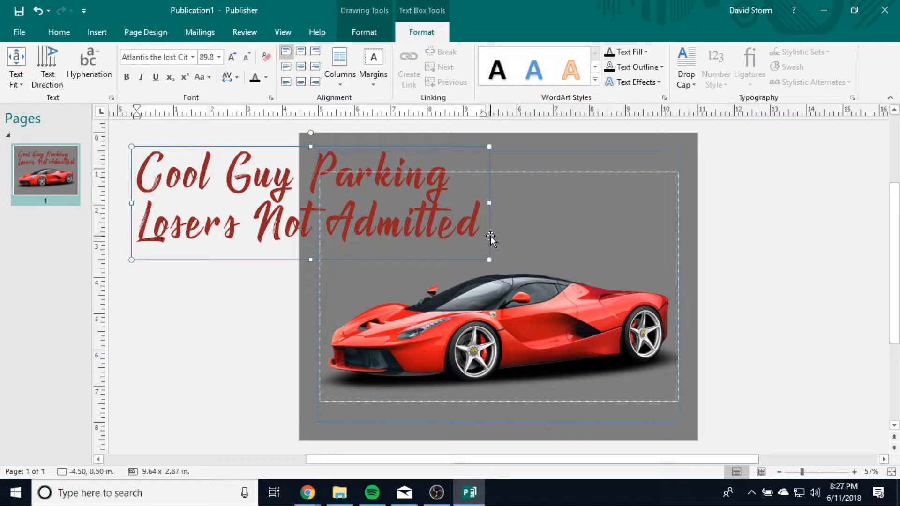
key(ctrl+z)
Select both text lines and set the text box's text fit to Do Not Autofit
drag(674, 233, 377, 182)
click(17, 79)
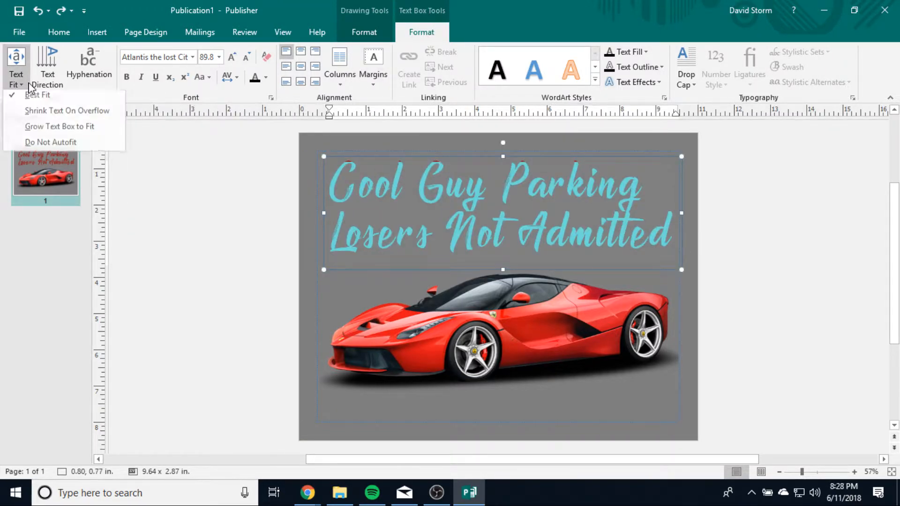
click(27, 96)
click(19, 83)
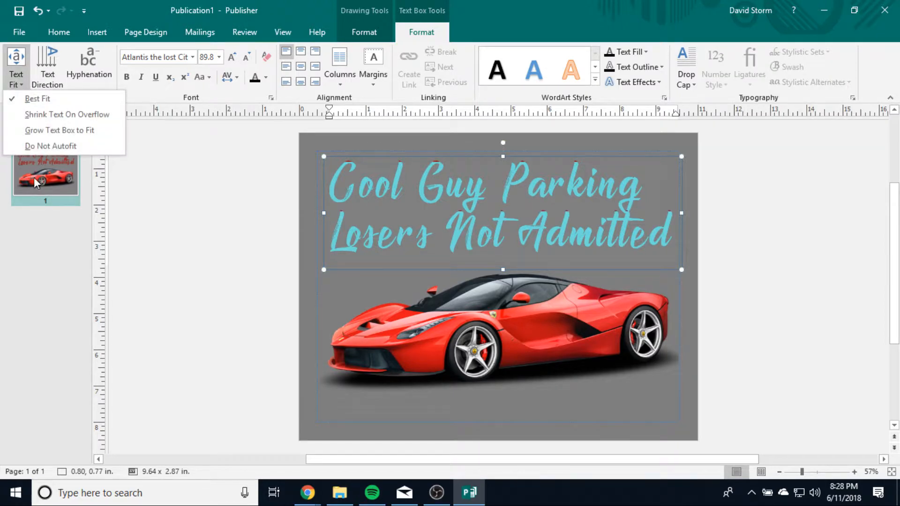
click(43, 147)
click(222, 219)
Set the font size of the "Losers Not Admitted" line to 72 and deselect the text
click(605, 234)
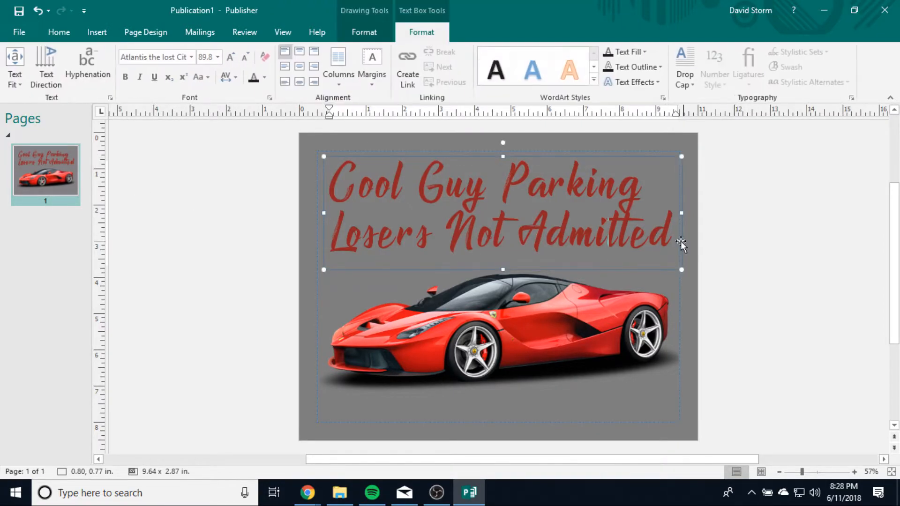
drag(677, 244, 402, 221)
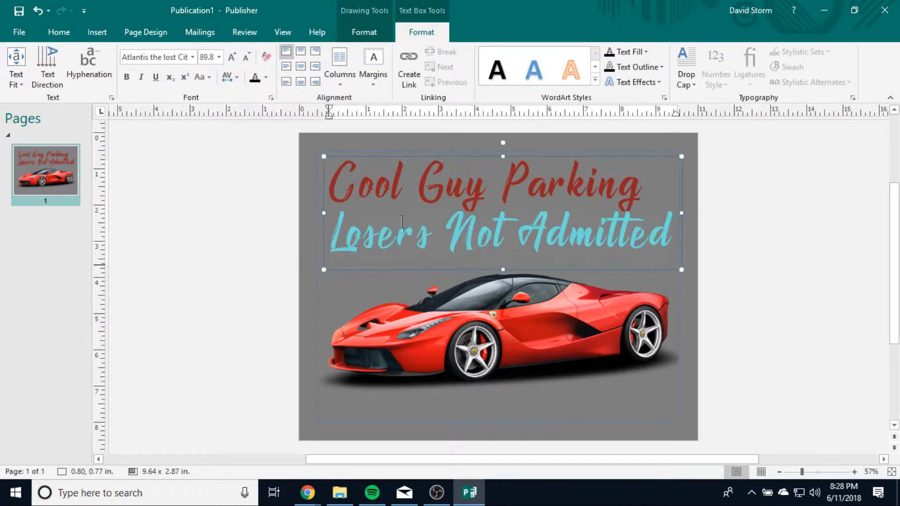
click(218, 57)
click(211, 310)
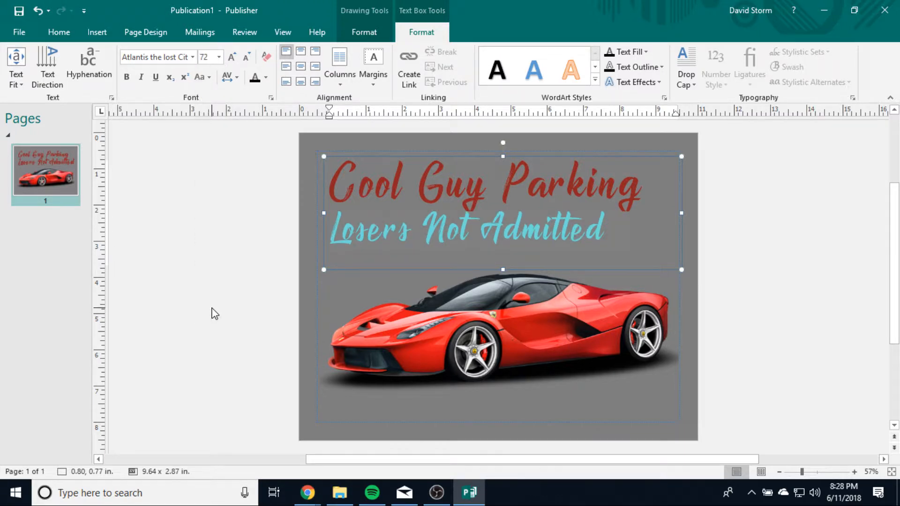
click(296, 288)
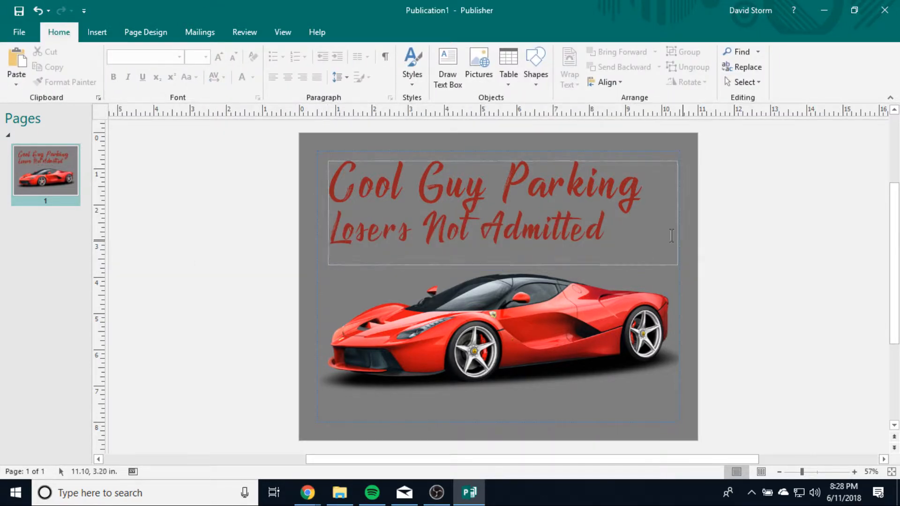
Set the font color of the "Losers Not Admitted" line to white
drag(610, 234, 410, 229)
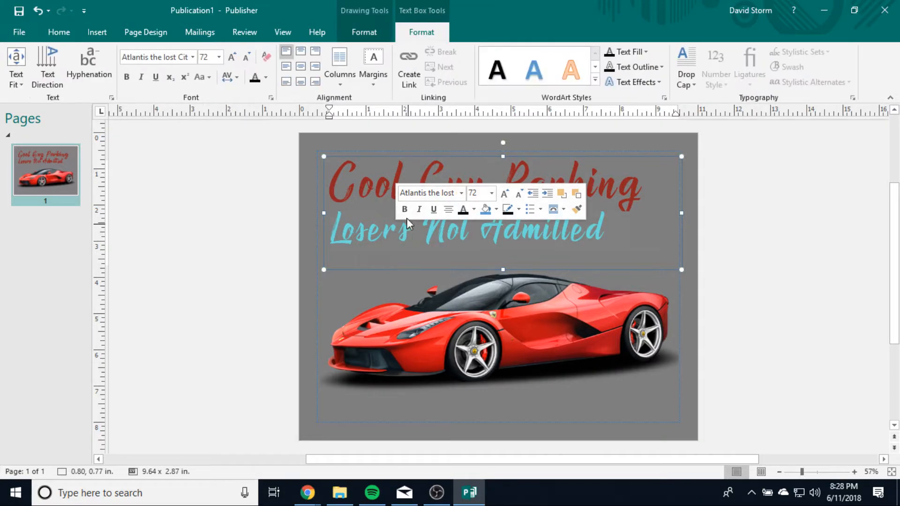
click(266, 77)
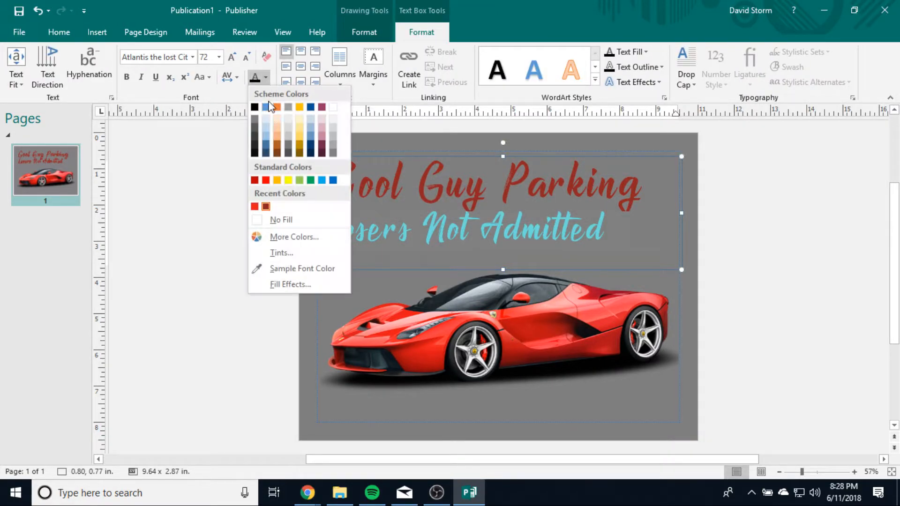
click(333, 107)
click(244, 204)
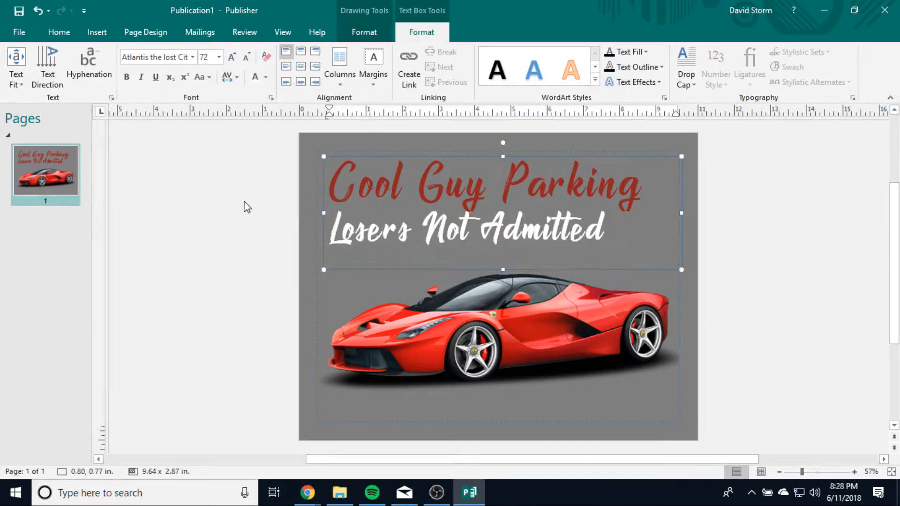
Try the white font color on both text lines, and undo that color change
drag(624, 229, 322, 176)
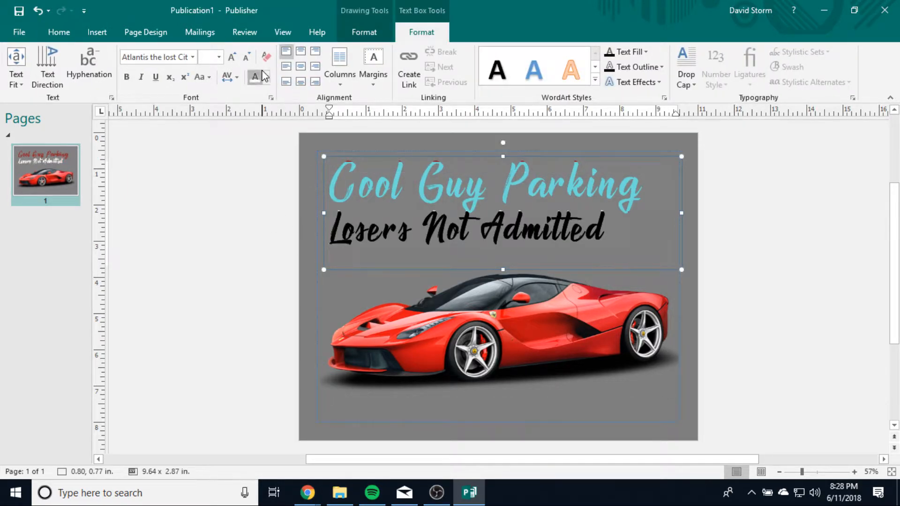
click(254, 77)
click(267, 77)
click(216, 217)
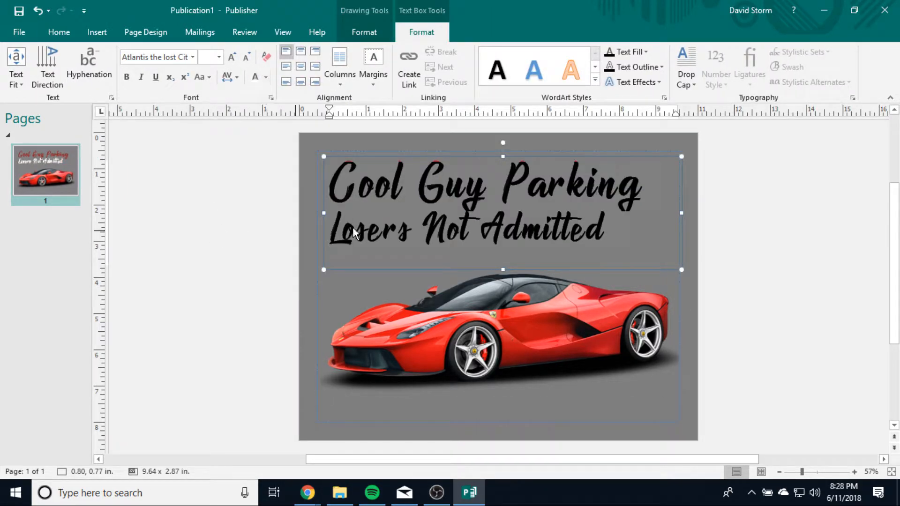
click(449, 229)
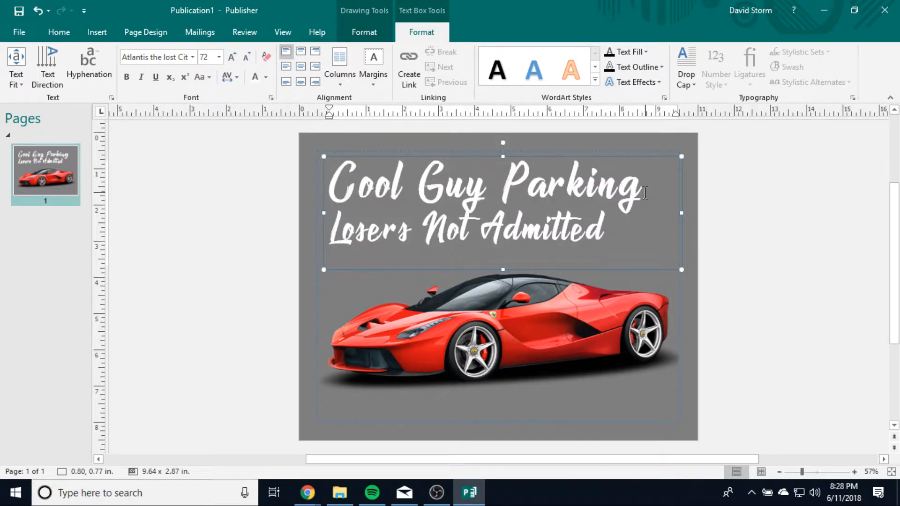
key(ctrl+z)
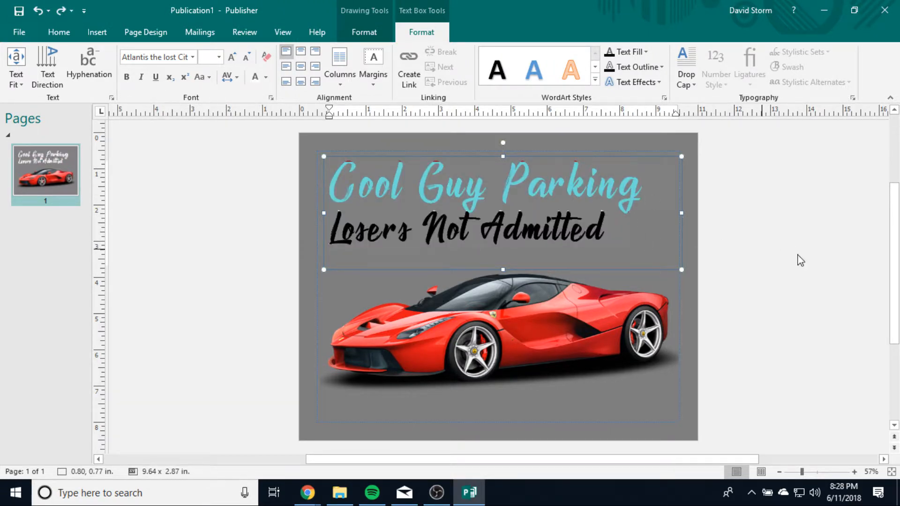
Give the "Losers Not Admitted" line a custom off-white font color of RGB 238, 238, 238 and deselect it
click(797, 260)
click(614, 234)
triple_click(613, 234)
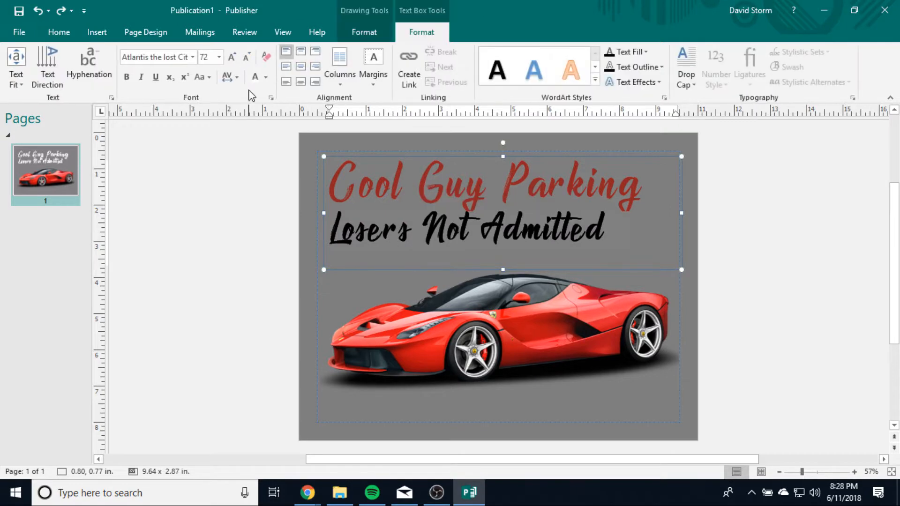
click(265, 76)
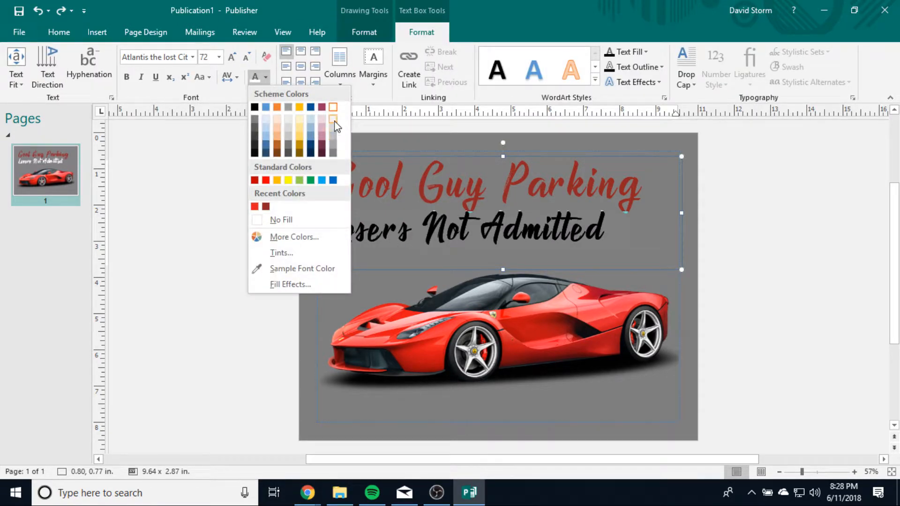
click(281, 236)
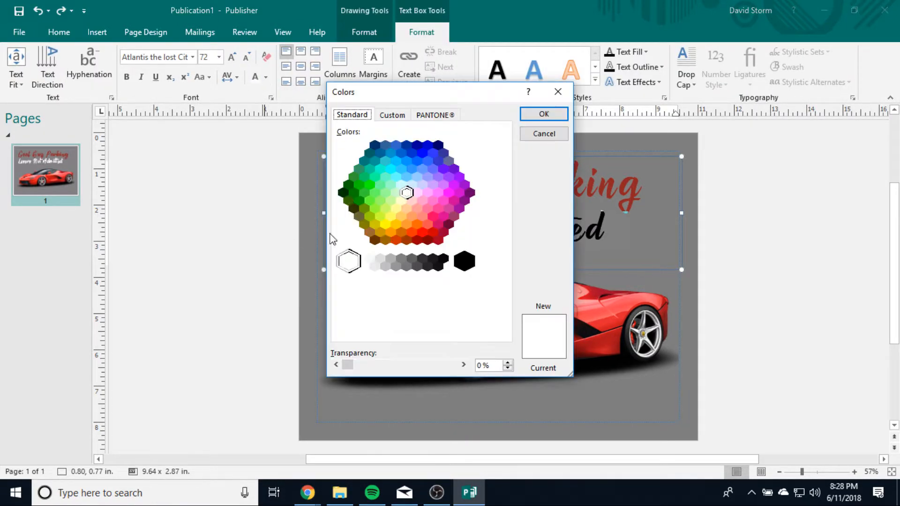
click(392, 115)
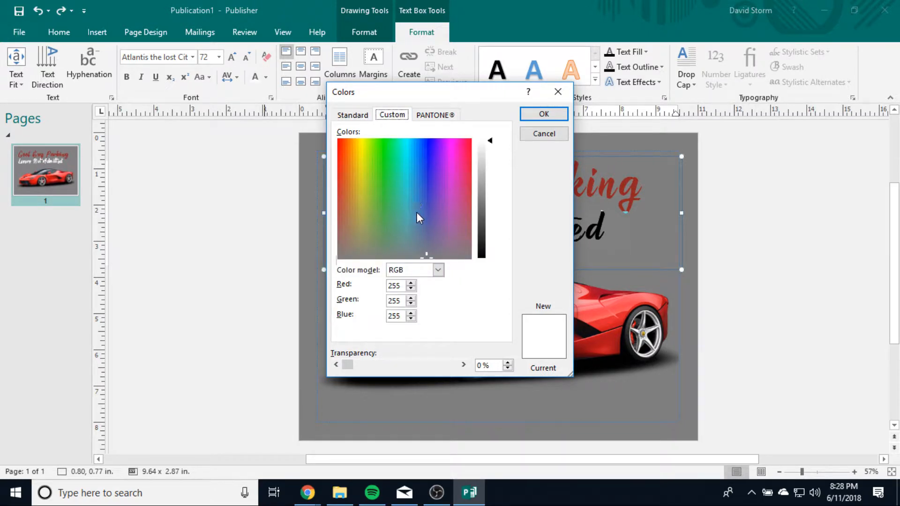
drag(490, 140, 489, 154)
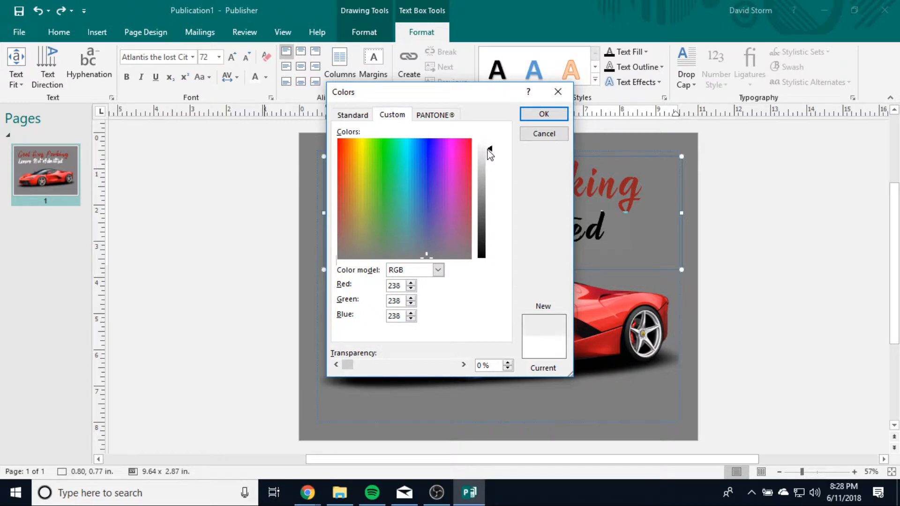
click(564, 114)
click(757, 362)
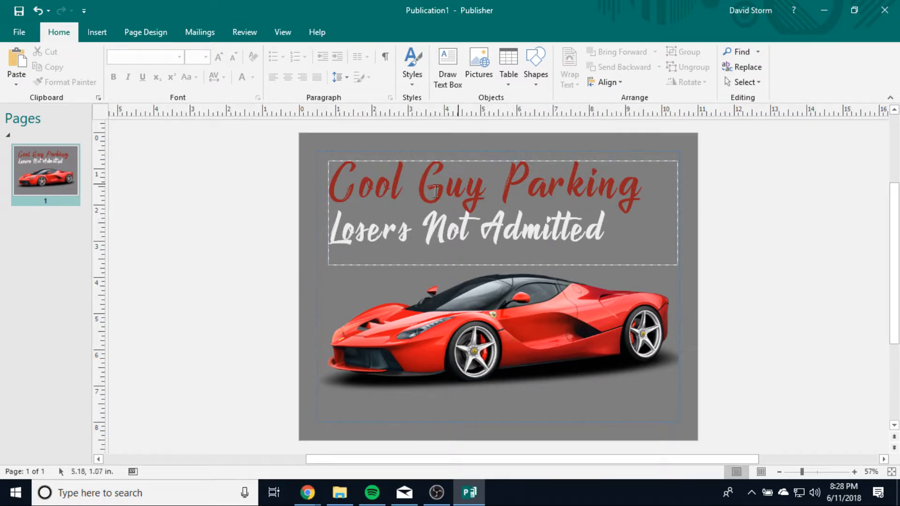
Select both text lines, try the top center, bottom center and bottom right alignments, and settle on centering horizontally and vertically in the text box
click(622, 231)
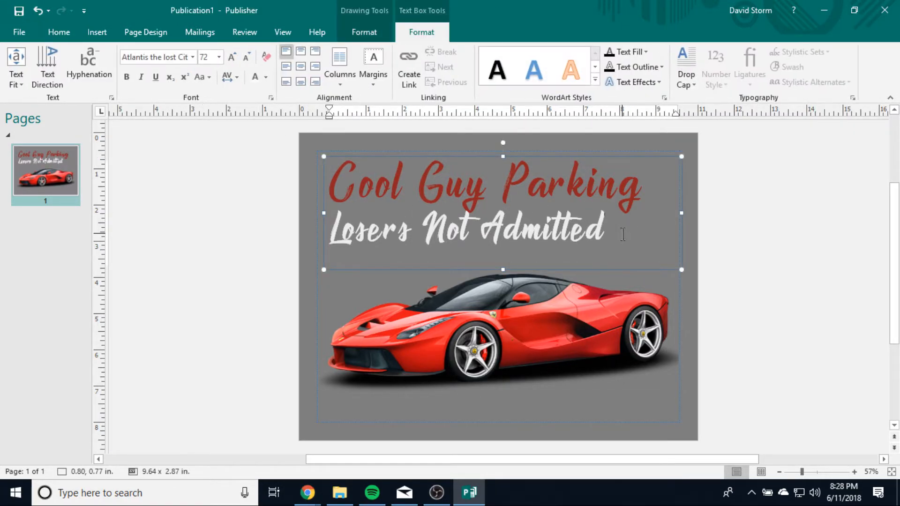
drag(622, 231, 328, 161)
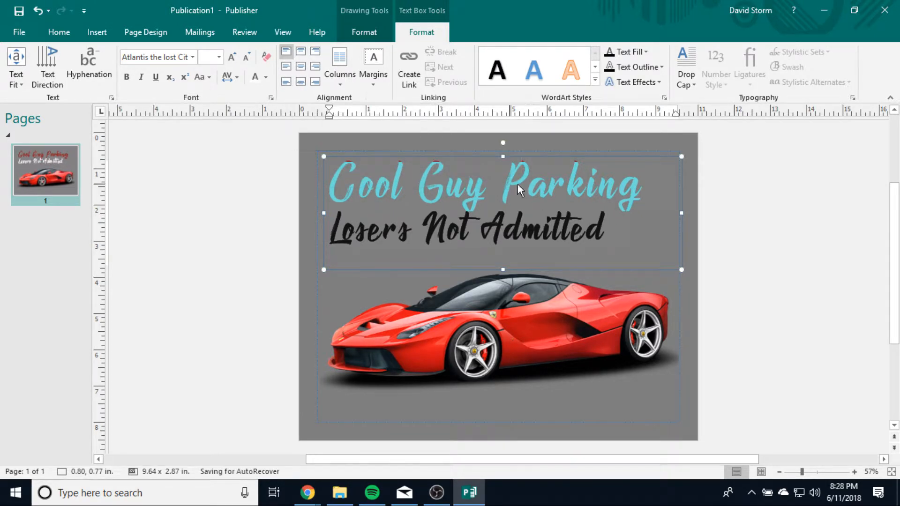
click(301, 52)
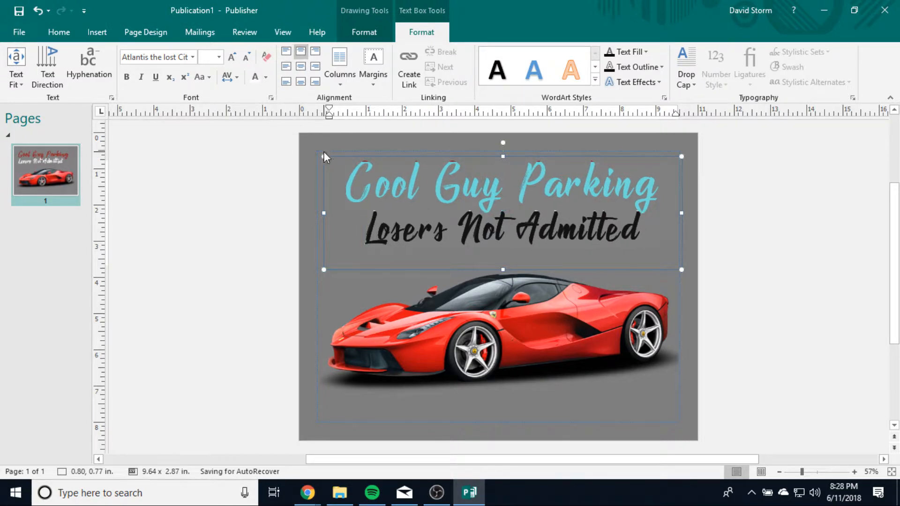
click(302, 68)
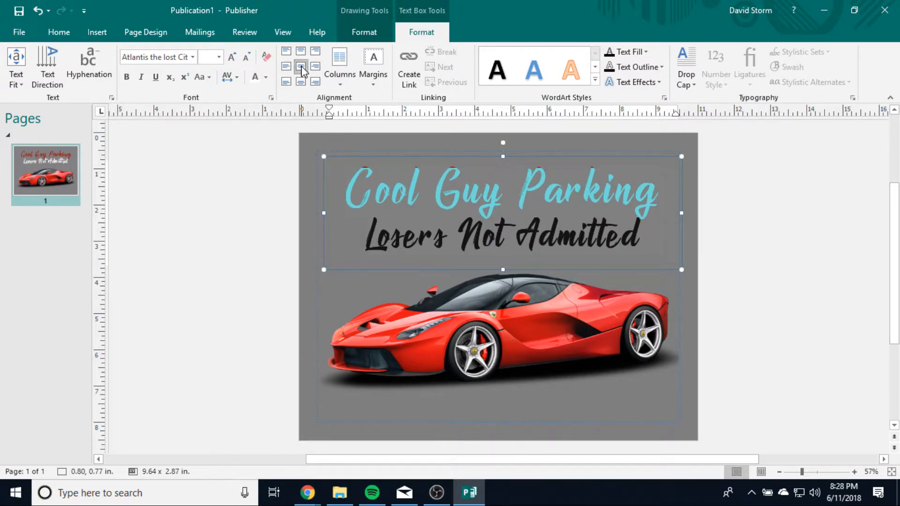
click(304, 82)
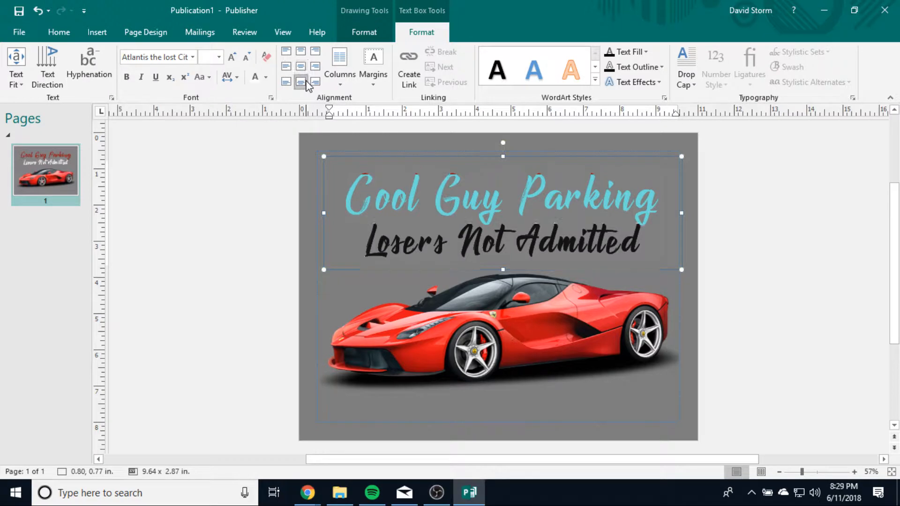
click(316, 82)
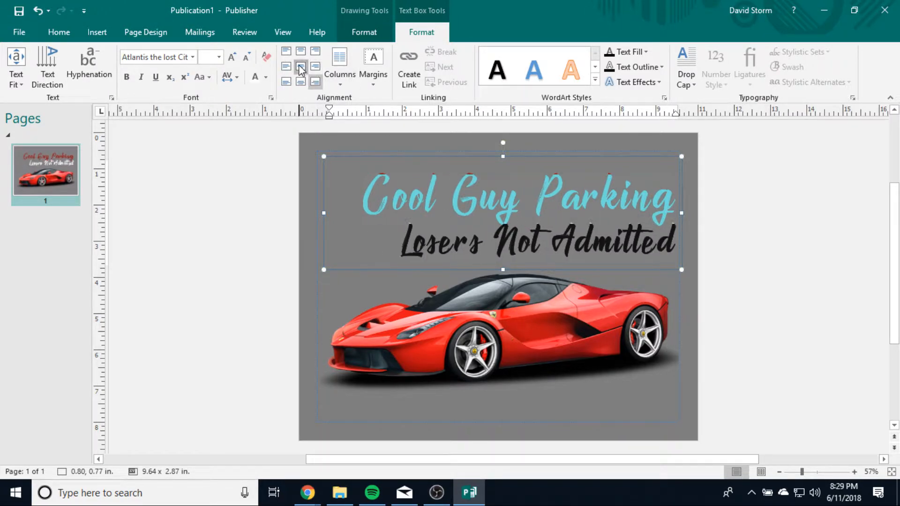
click(301, 67)
click(783, 279)
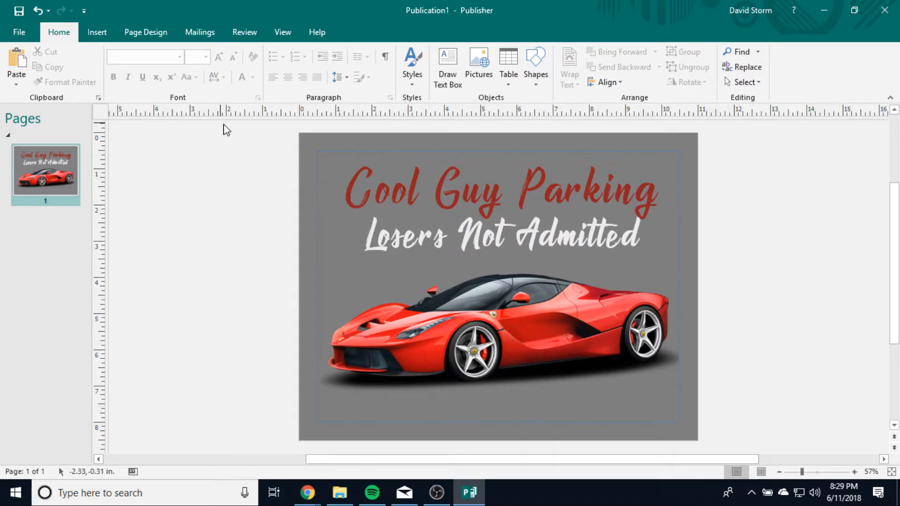
click(468, 201)
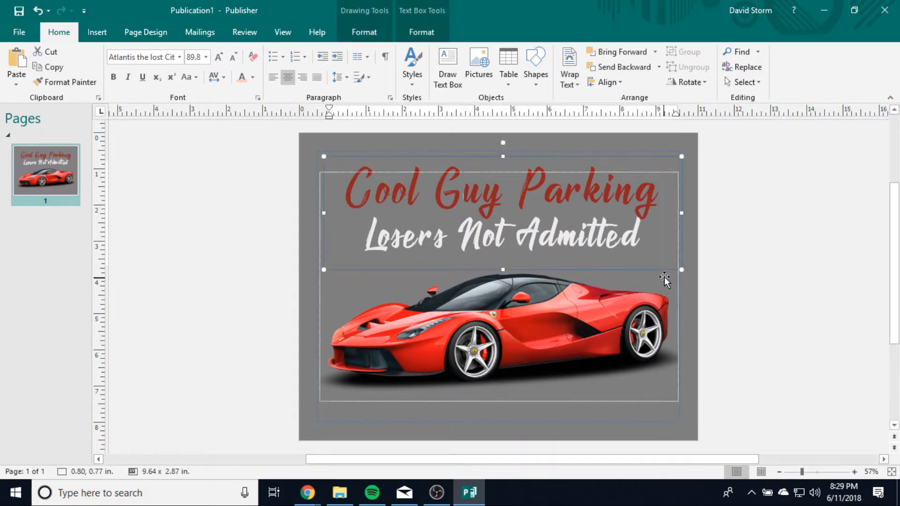
drag(650, 238, 391, 193)
click(814, 296)
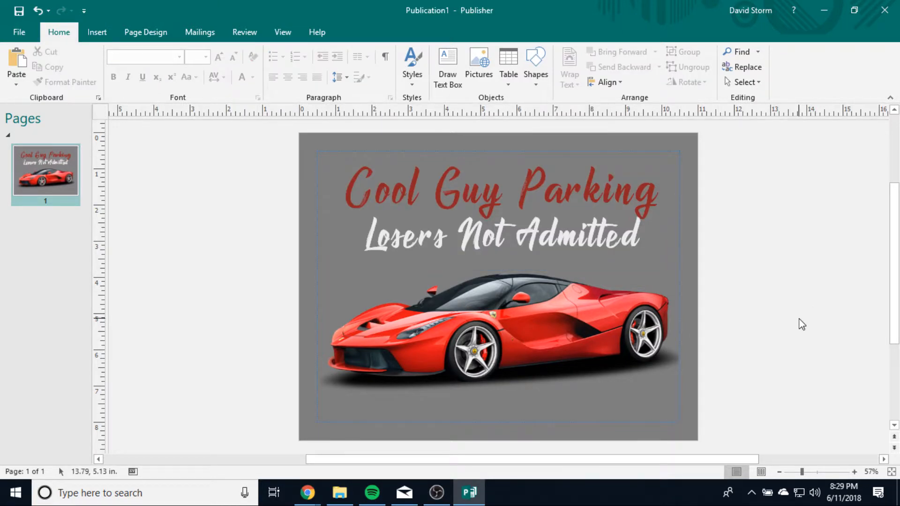
click(96, 33)
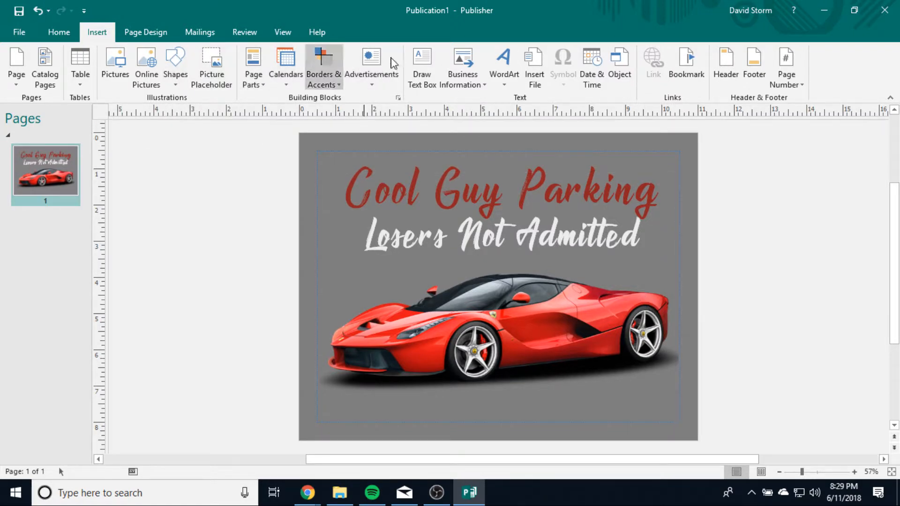
click(56, 37)
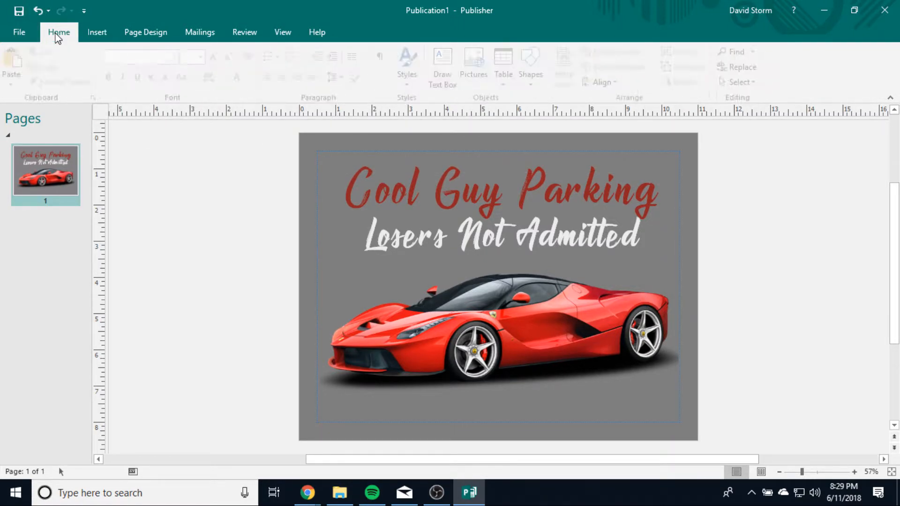
Search online pictures for "lamborghini transparent" and close the results without inserting a picture
click(97, 33)
click(147, 68)
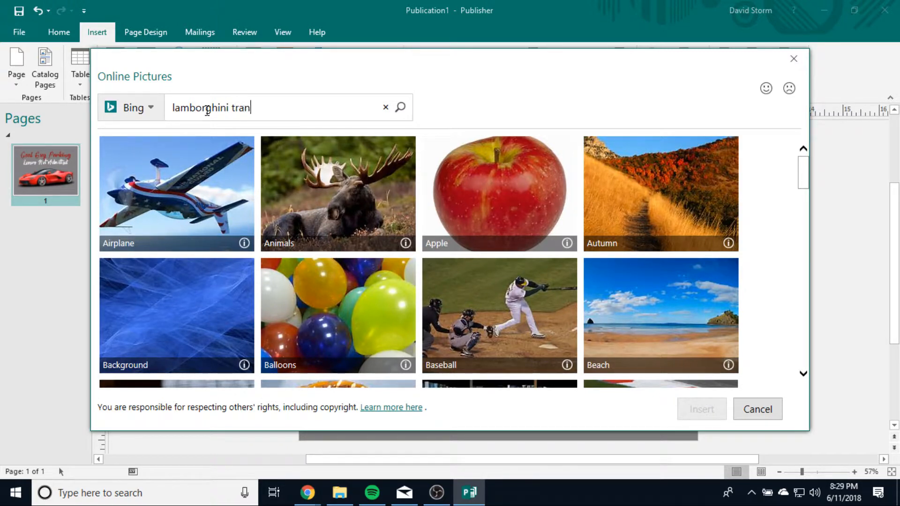
text(ent)
key(Return)
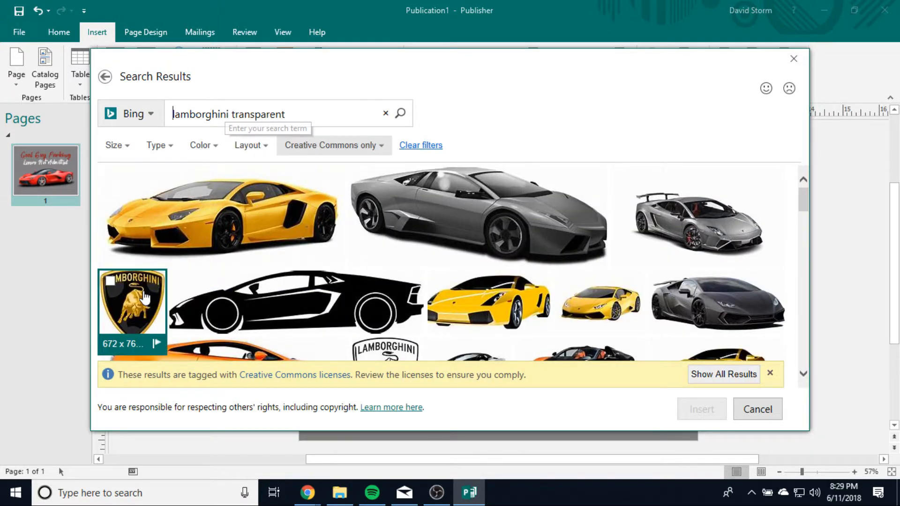
click(793, 59)
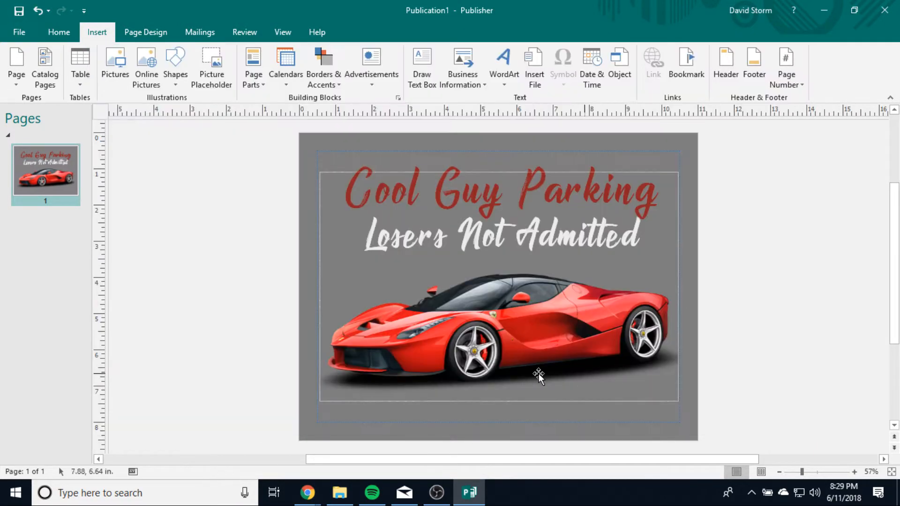
Search online pictures for "ferrarri transparent logo" and insert the first yellow Ferrari shield logo onto the sign
scroll(496, 322, up, 2)
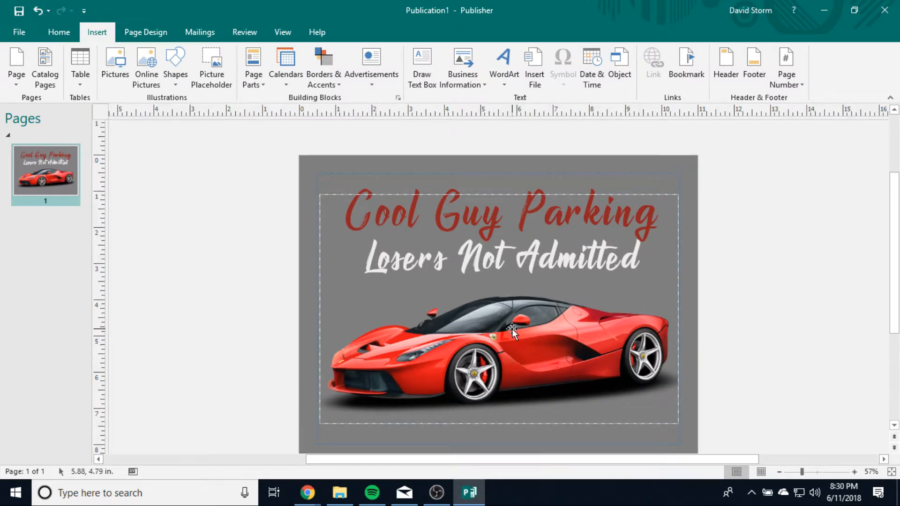
scroll(498, 345, up, 4)
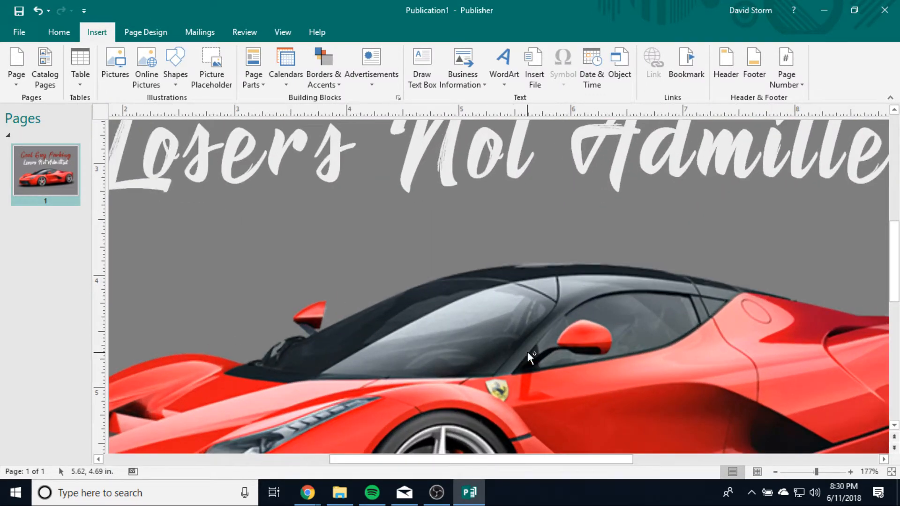
scroll(527, 388, down, 5)
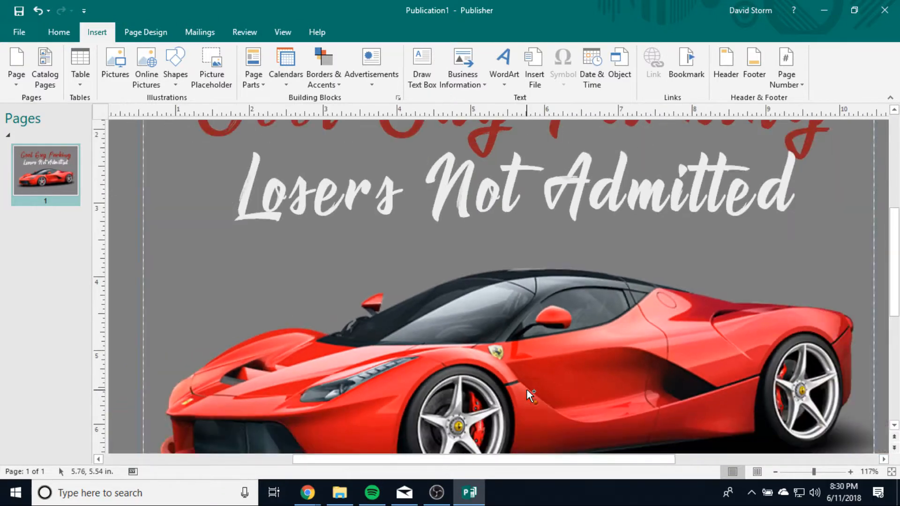
click(146, 66)
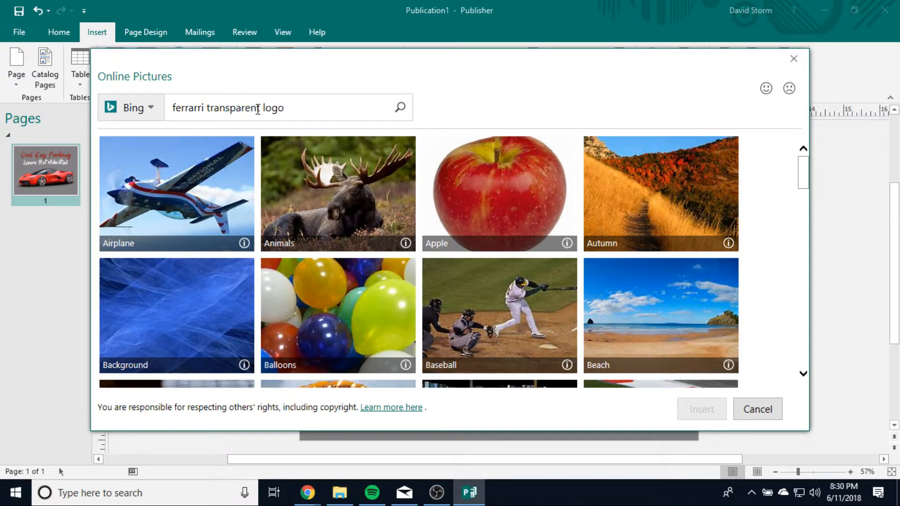
key(Return)
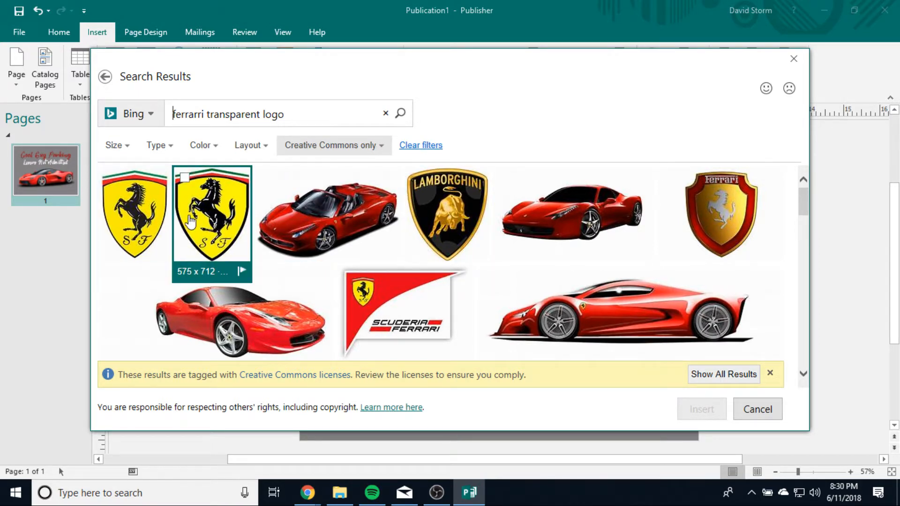
click(143, 228)
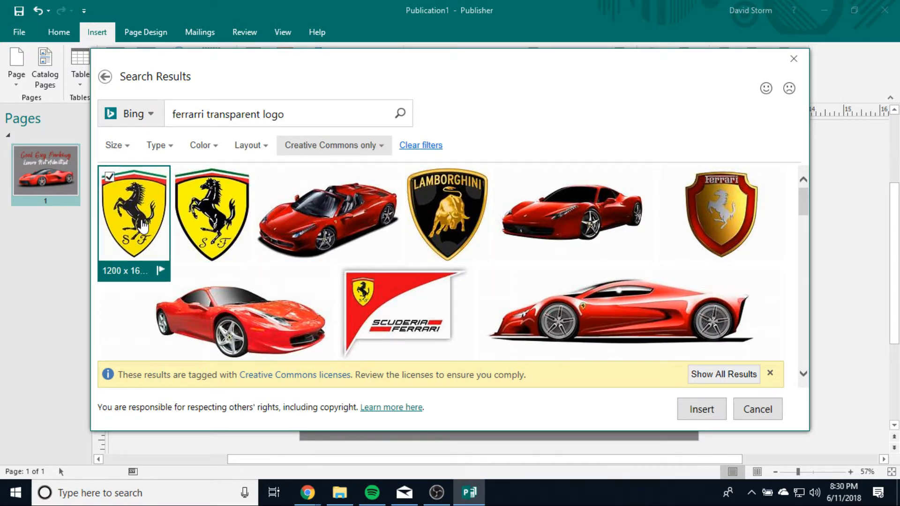
click(719, 416)
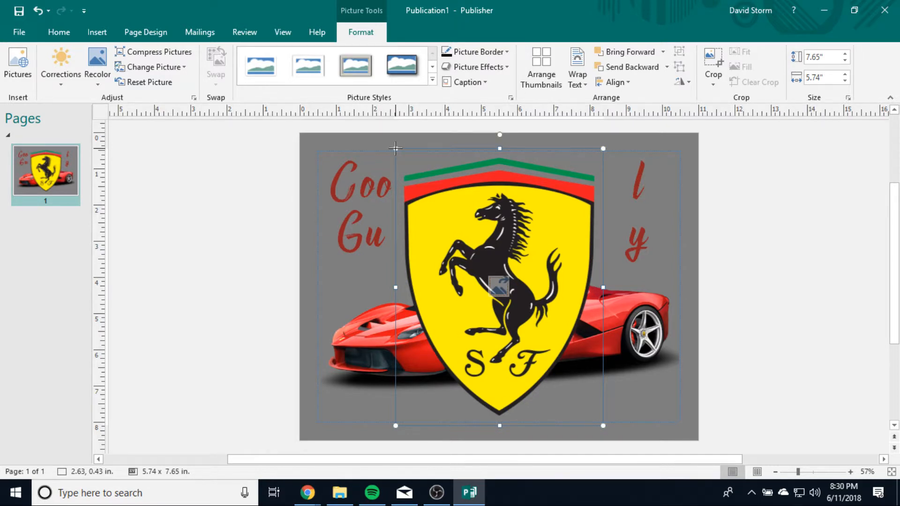
Scale the Ferrari logo down proportionally from its upper-left corner to about 3.77 x 5.02 in
drag(395, 148, 405, 238)
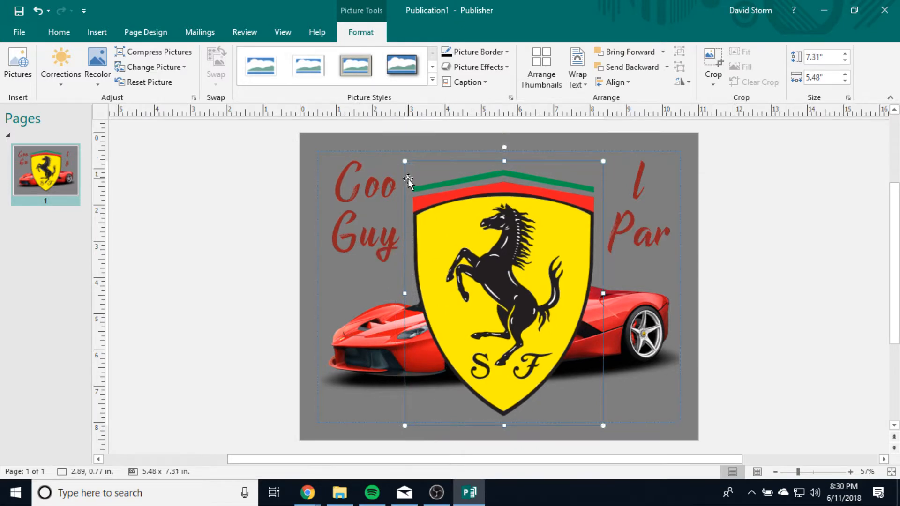
drag(403, 163, 485, 230)
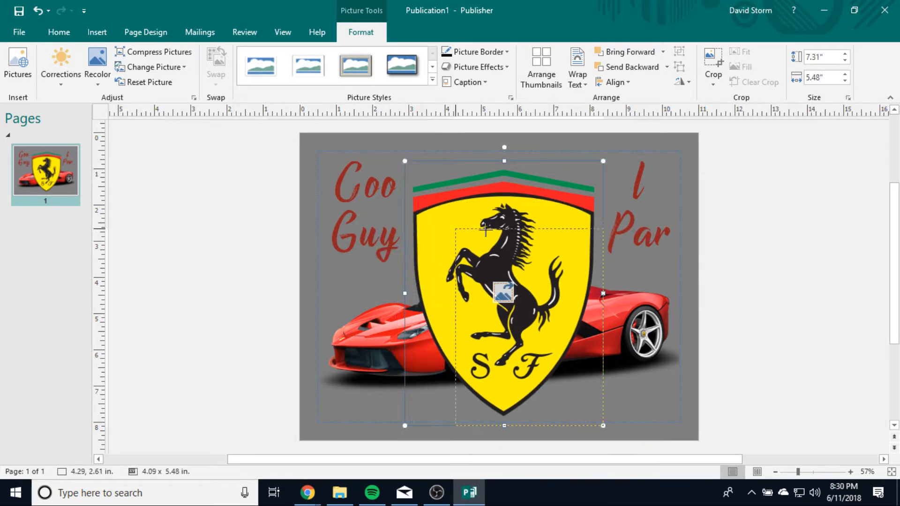
drag(546, 277, 535, 252)
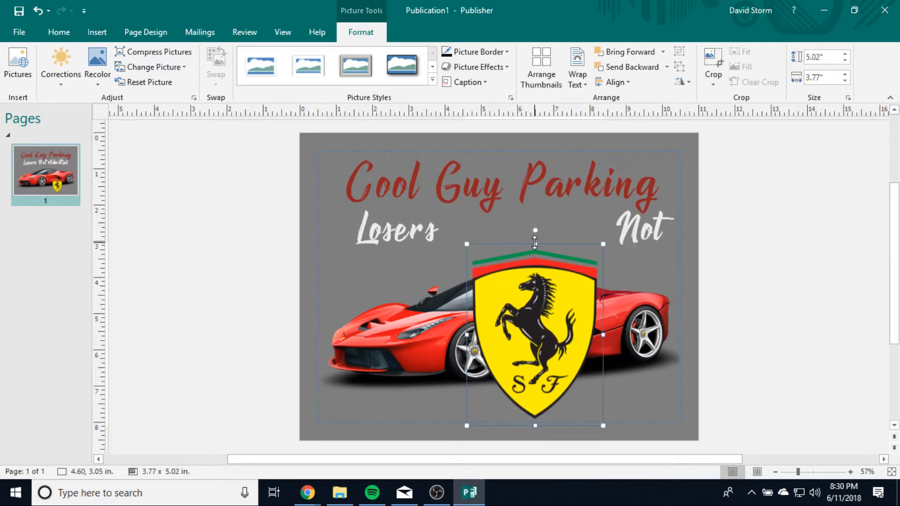
Try squashing the logo's height to about 2.77 in and its width to about 1.26 in, and undo both changes
drag(529, 323, 531, 324)
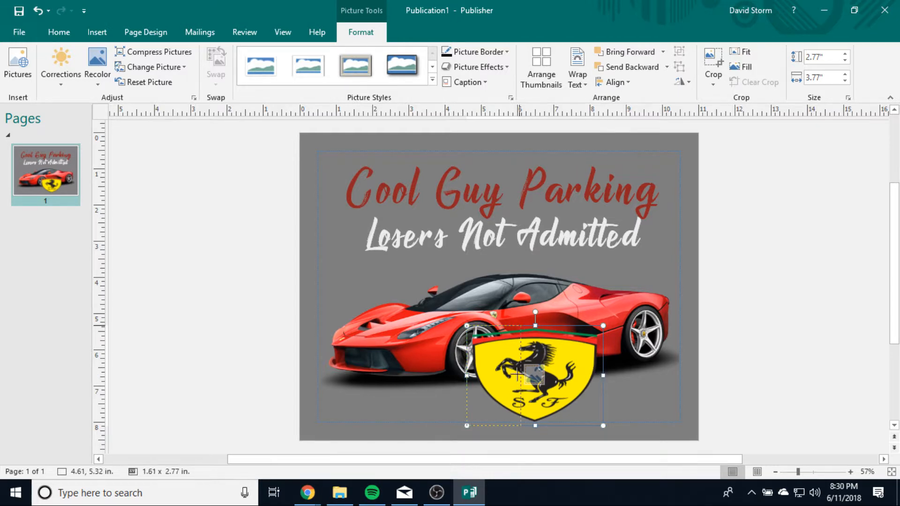
drag(511, 380, 512, 377)
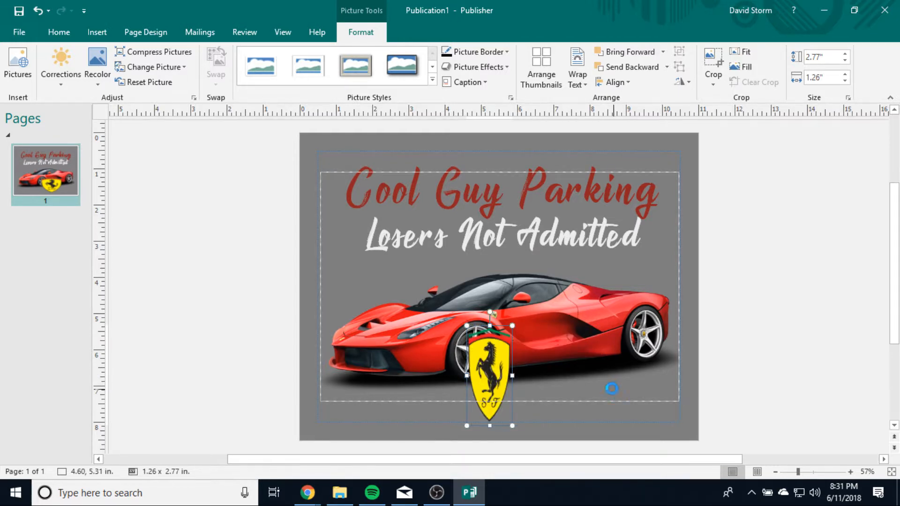
key(ctrl+z)
key(ctrl+z)
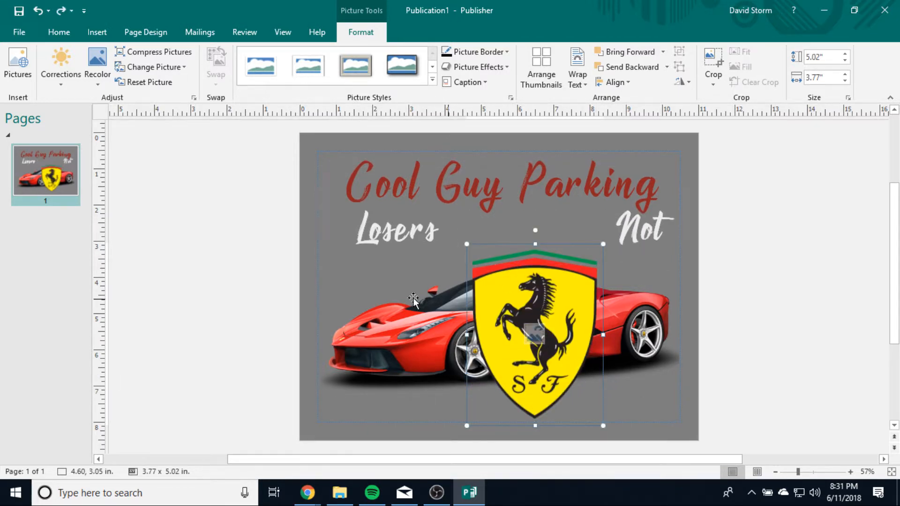
Shrink the logo proportionally to about 1.61 x 2.14 in and place it just ahead of the car's rear wheel
drag(466, 243, 515, 303)
drag(577, 390, 635, 371)
drag(570, 286, 612, 319)
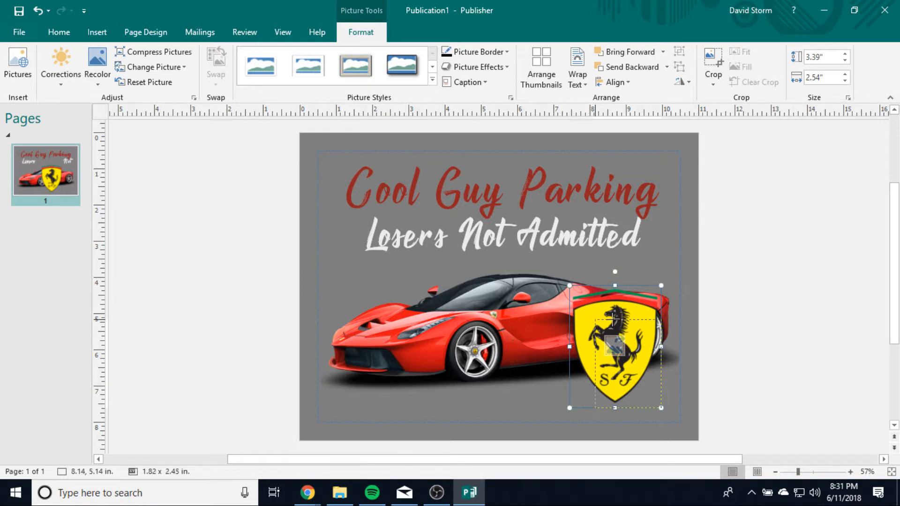
drag(652, 378, 602, 380)
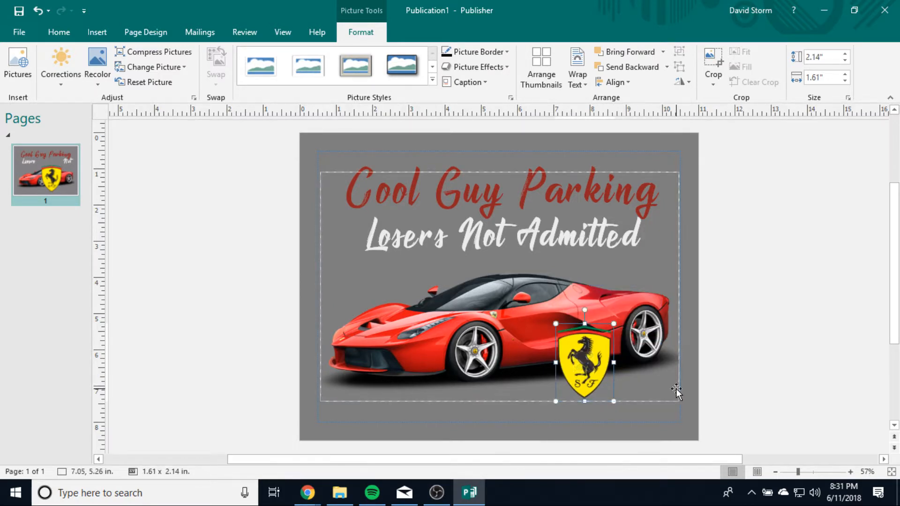
Try rotating the logo clockwise, and undo the rotation
click(754, 390)
click(591, 362)
drag(585, 309, 625, 344)
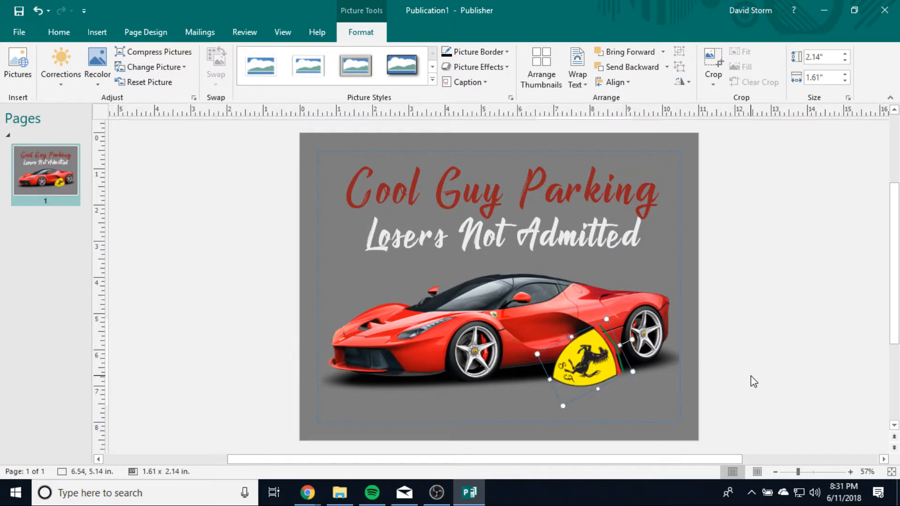
key(ctrl+z)
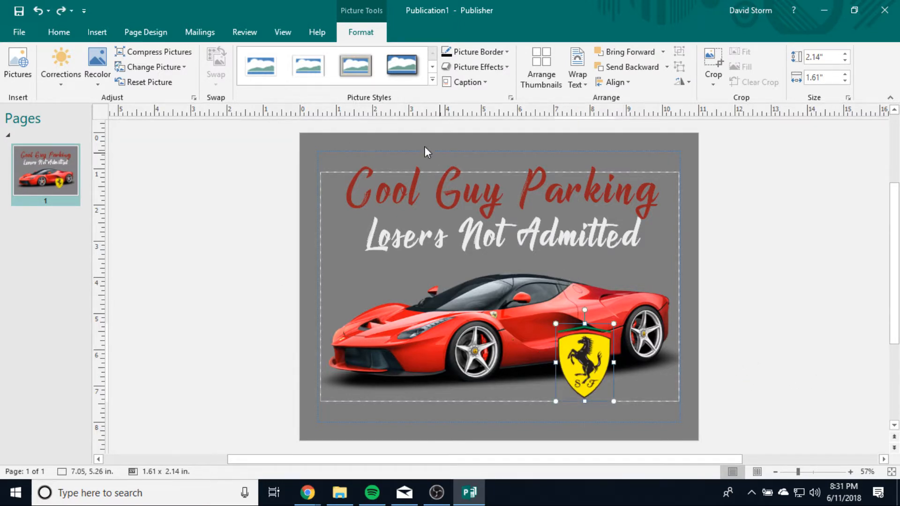
click(851, 353)
Move the logo up to the start of the "Losers Not Admitted" line and set its text wrapping to Through
drag(583, 361, 487, 254)
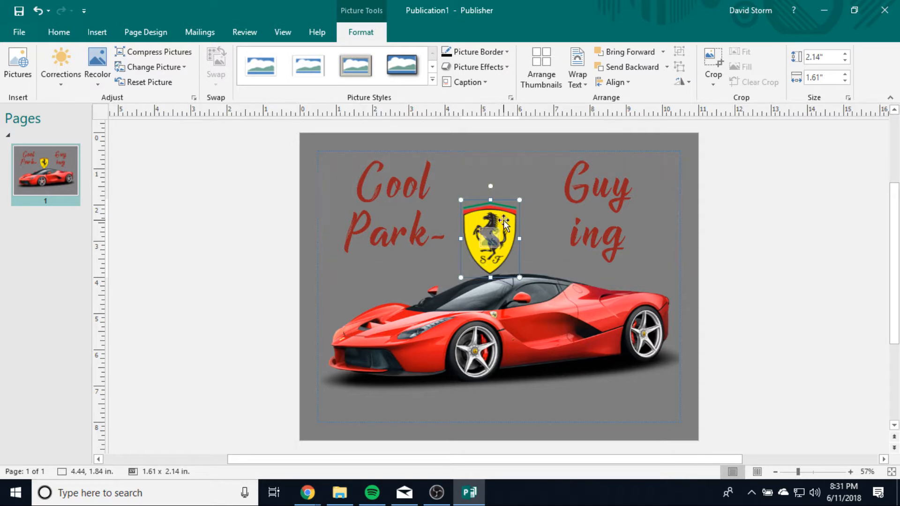
drag(509, 222, 403, 248)
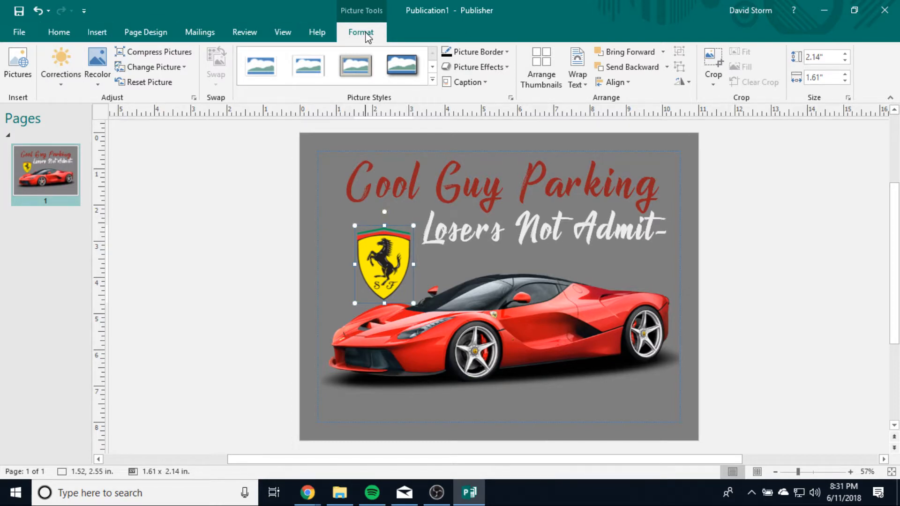
click(575, 85)
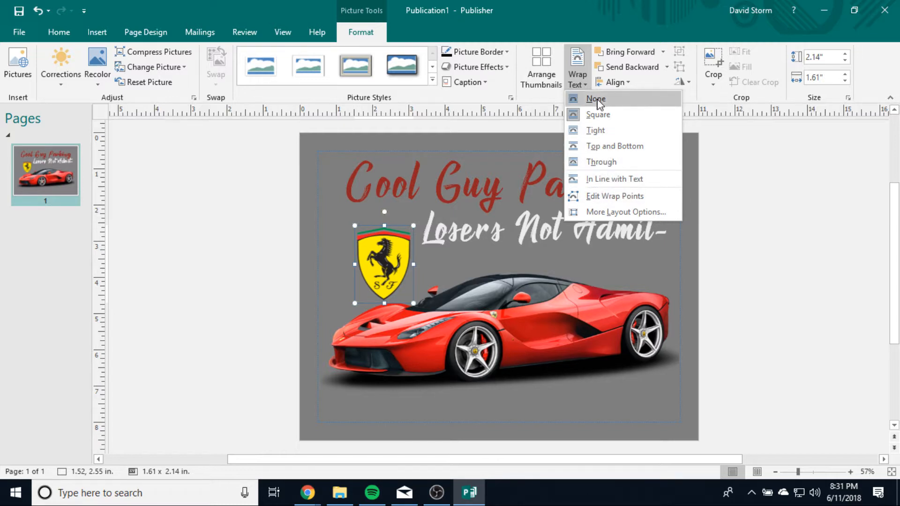
click(609, 162)
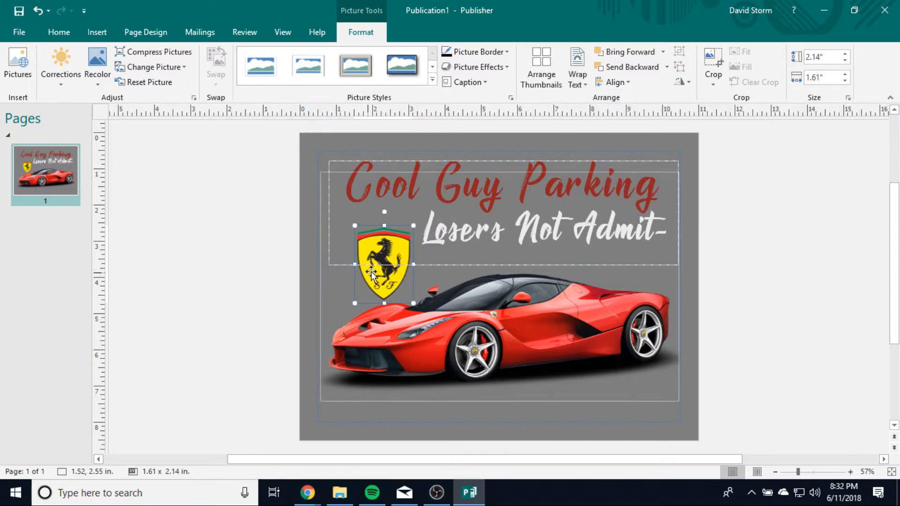
drag(393, 268, 364, 259)
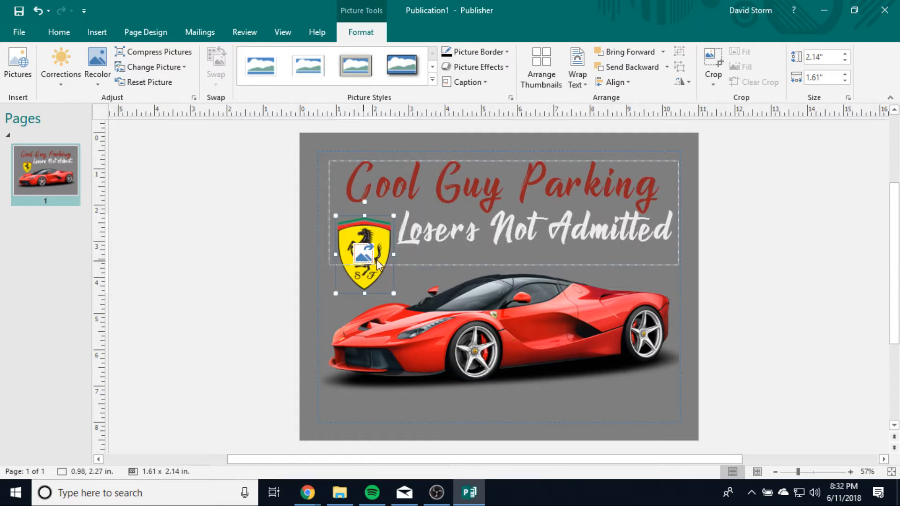
Set the logo's text wrapping to None and move it over the word "Parking"
click(584, 80)
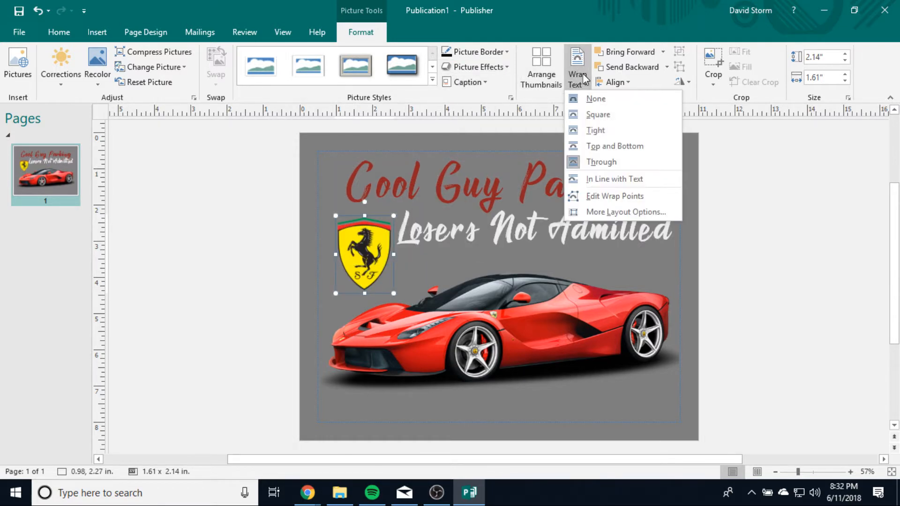
click(592, 99)
drag(361, 270, 608, 230)
click(675, 279)
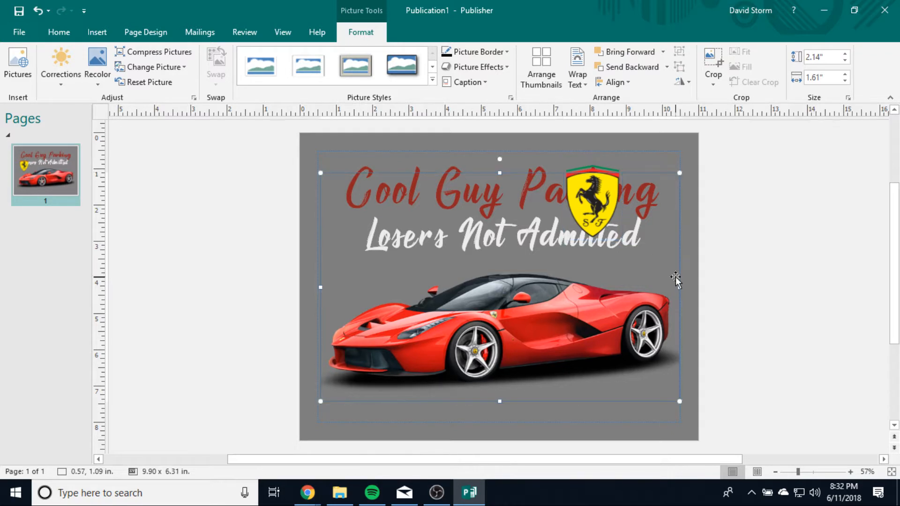
click(731, 305)
Move the logo over the rear half of the car and enlarge it to about 2.85 x 3.79 in
drag(598, 220, 639, 267)
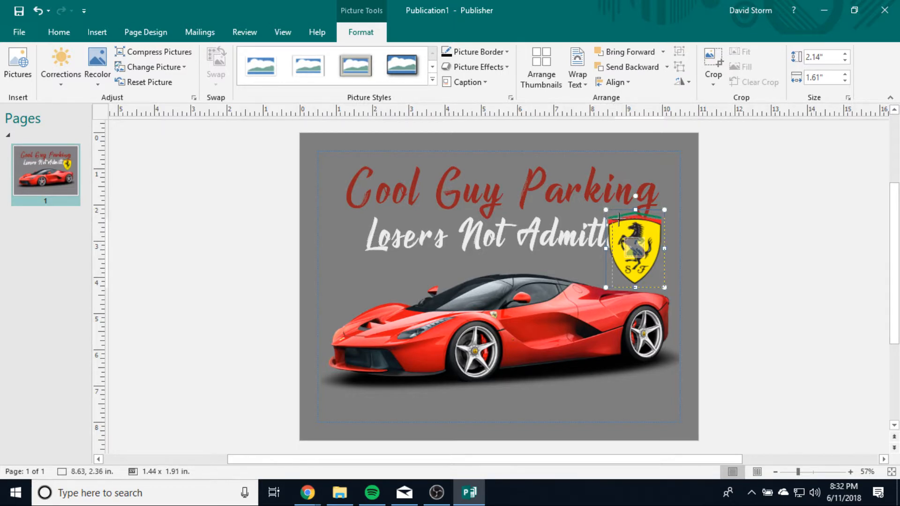
drag(618, 218, 616, 223)
drag(639, 263, 612, 307)
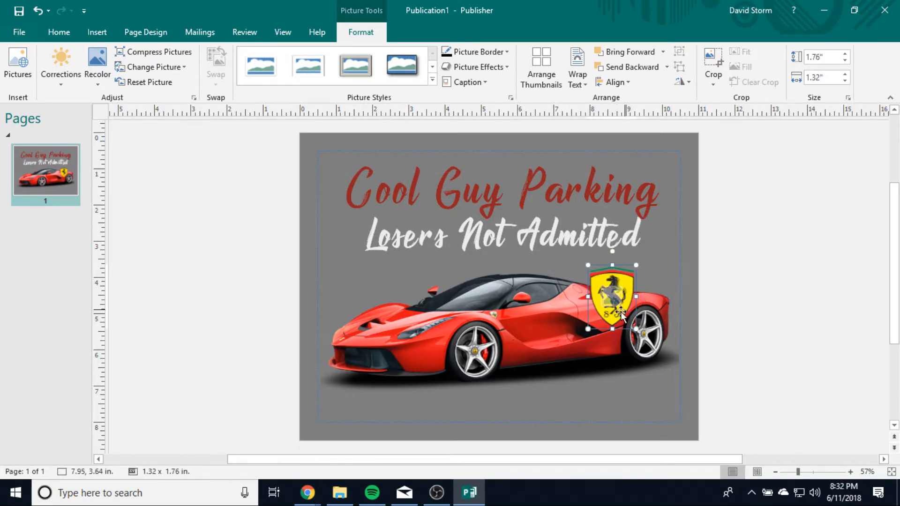
drag(588, 329, 533, 402)
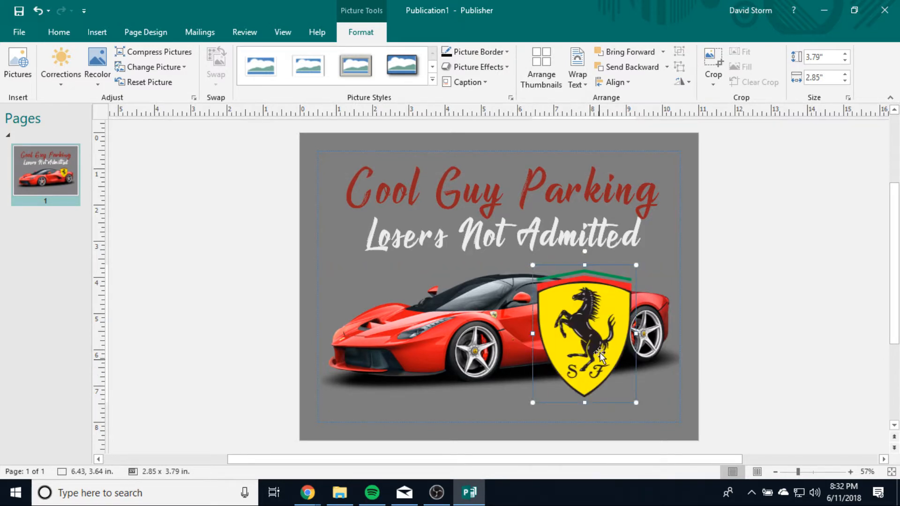
drag(596, 357, 596, 339)
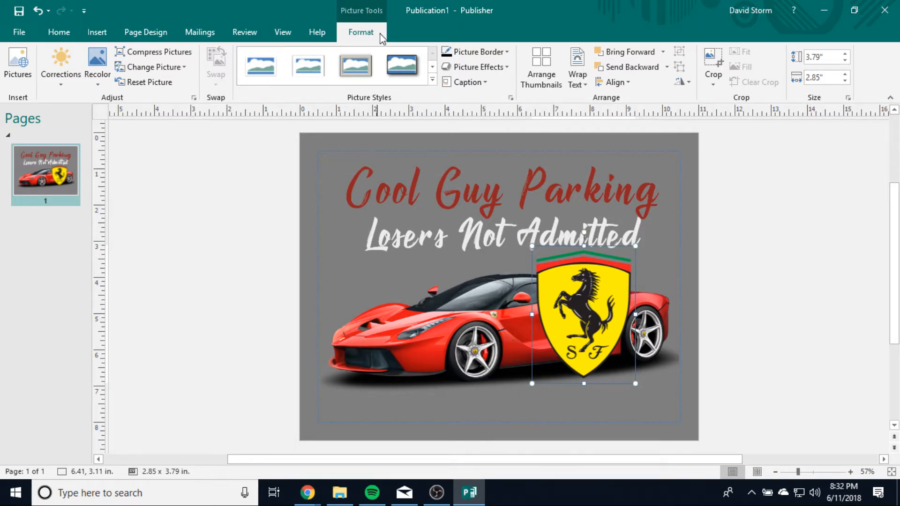
Send the logo backward behind the car picture and clear the selection
click(635, 71)
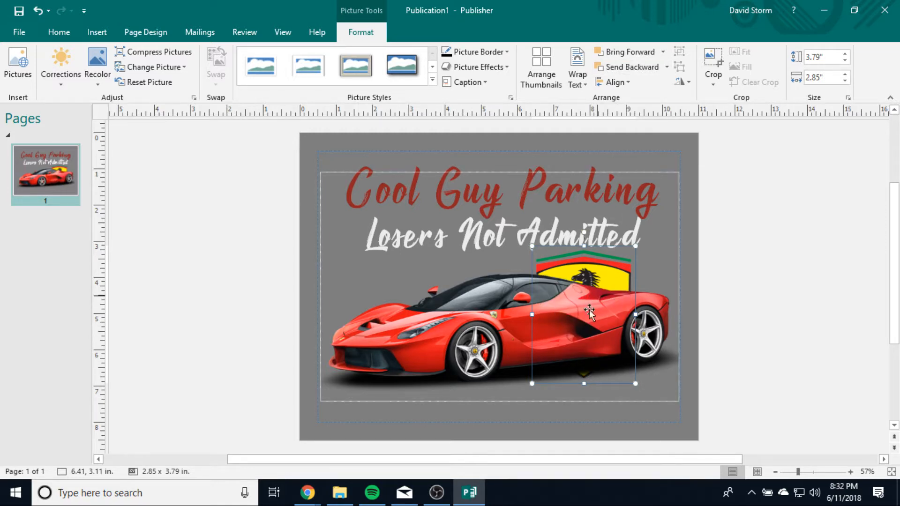
click(717, 343)
click(605, 273)
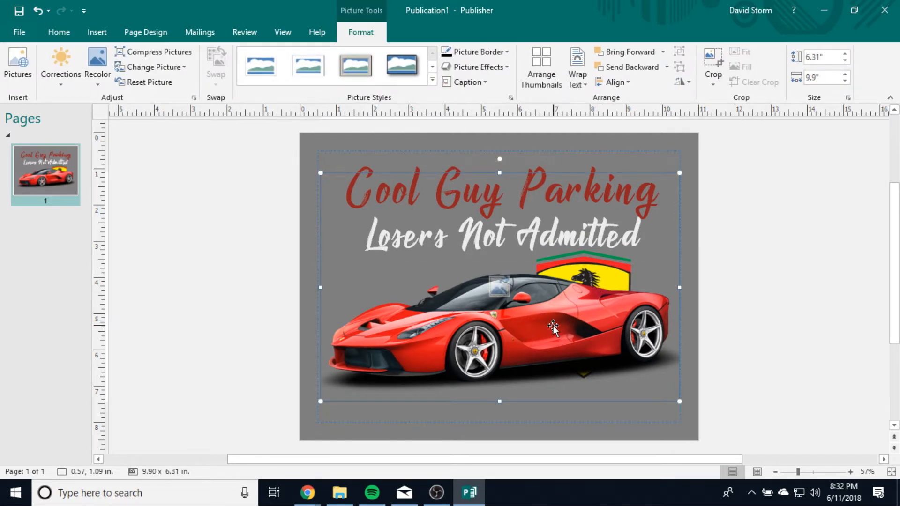
click(627, 266)
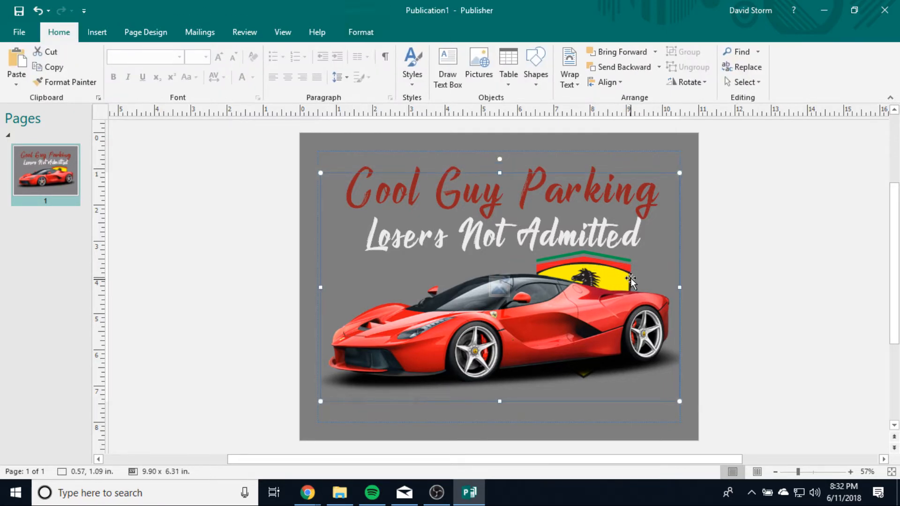
click(769, 280)
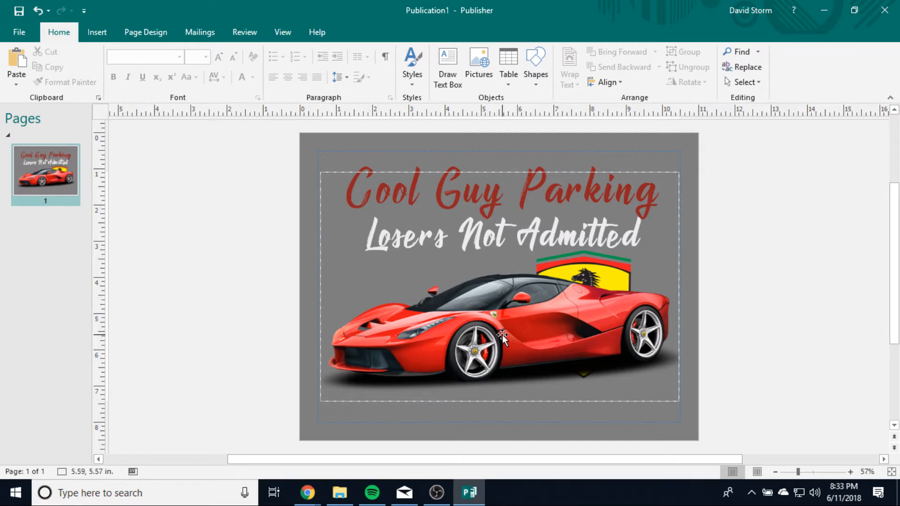
Move the logo out from behind the car to the page's left edge, and place the car lower on the sign
drag(502, 335, 813, 313)
drag(581, 323, 263, 292)
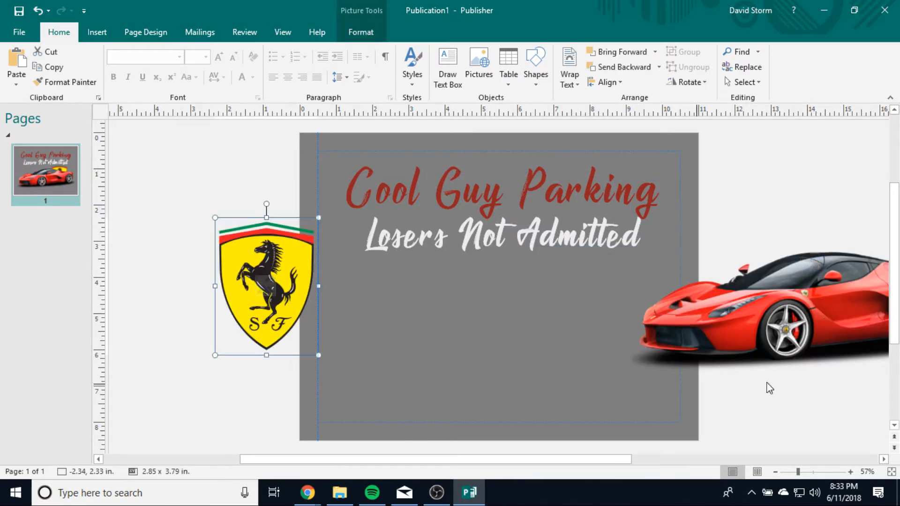
click(705, 316)
drag(706, 316, 453, 335)
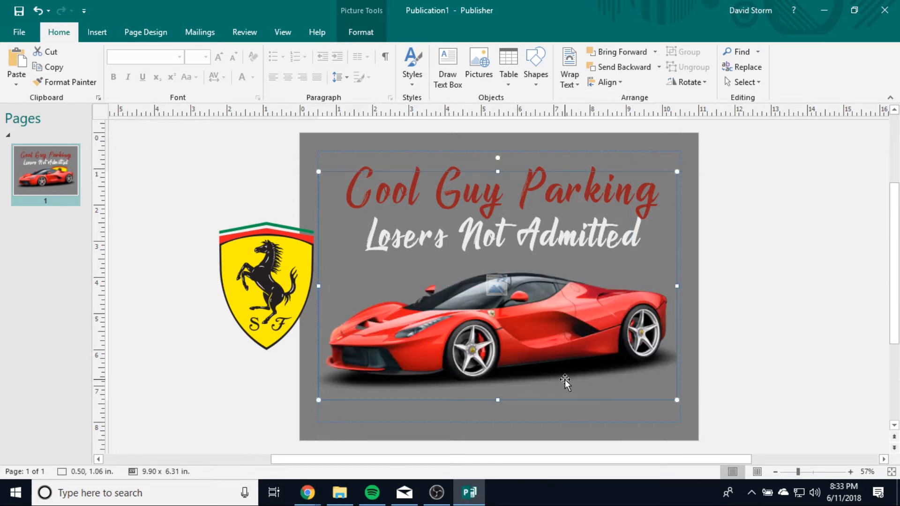
drag(558, 354, 516, 372)
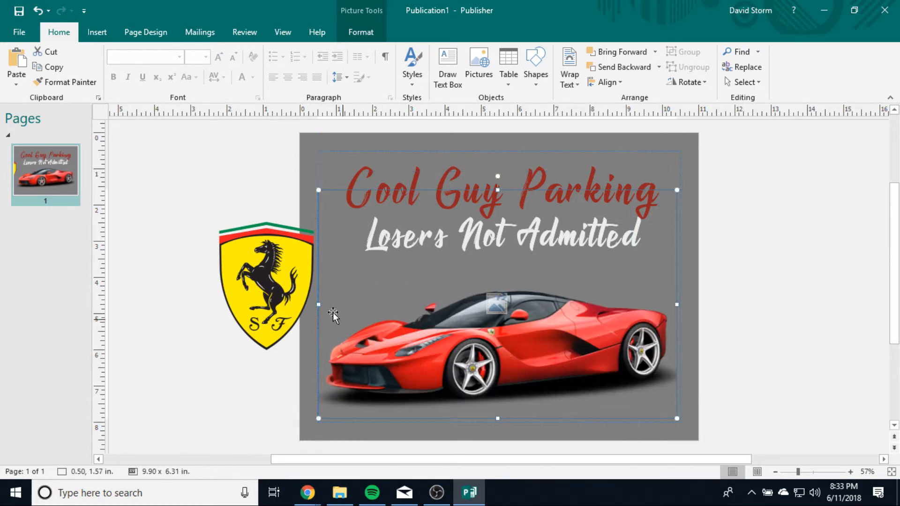
Bring the logo to the front and place it mid-sign, overlapping the "Losers Not Admitted" line and the car
drag(287, 302, 803, 278)
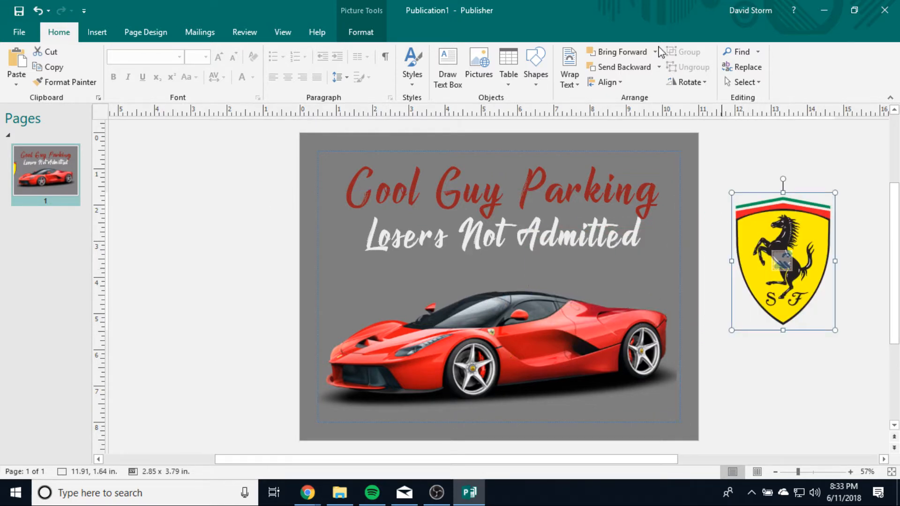
click(654, 51)
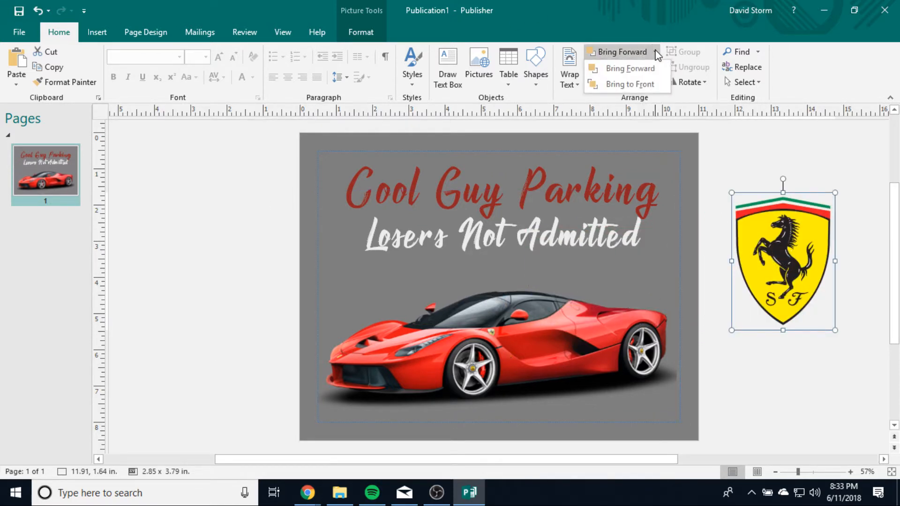
click(622, 84)
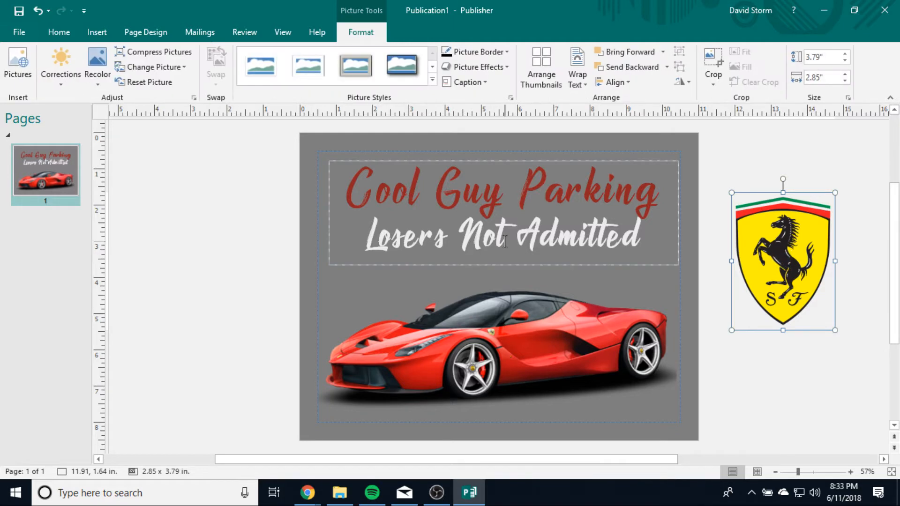
drag(788, 242, 506, 247)
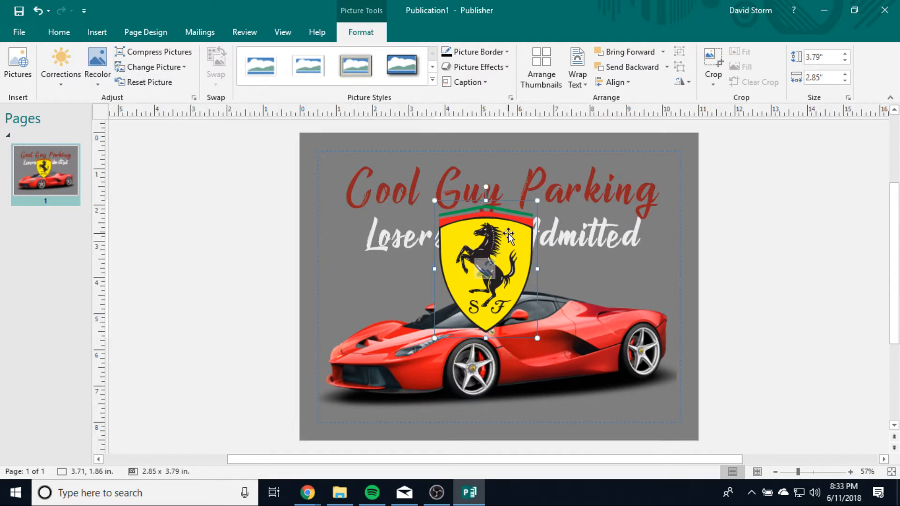
drag(508, 235, 491, 241)
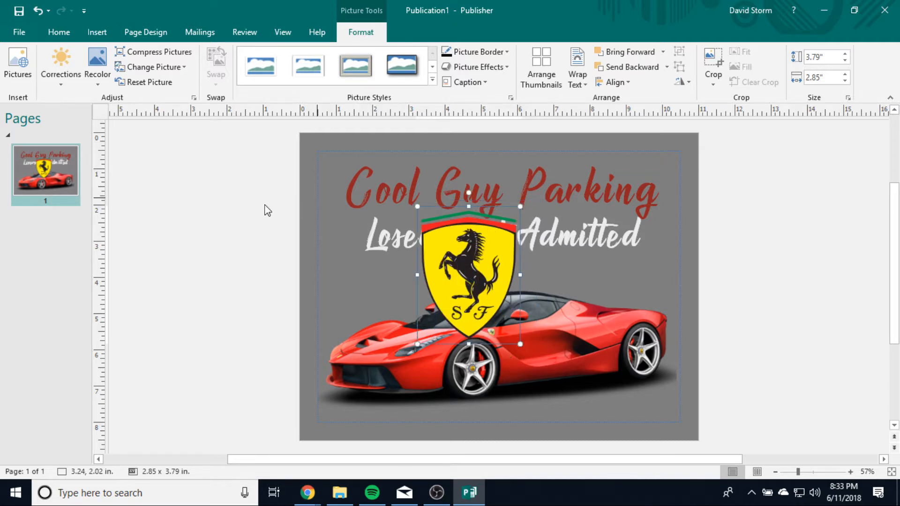
Try the sepia and grayscale recolor variations on the Ferrari logo, and restore its original colors
click(66, 82)
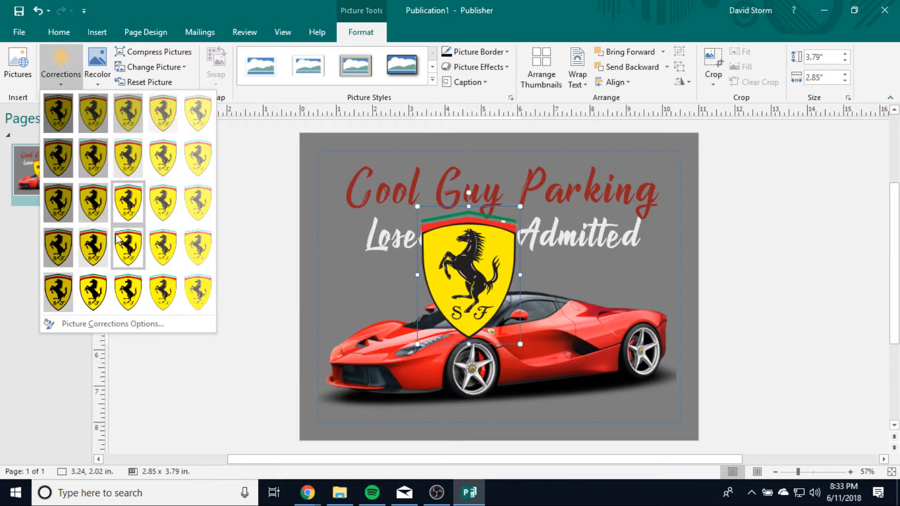
click(100, 84)
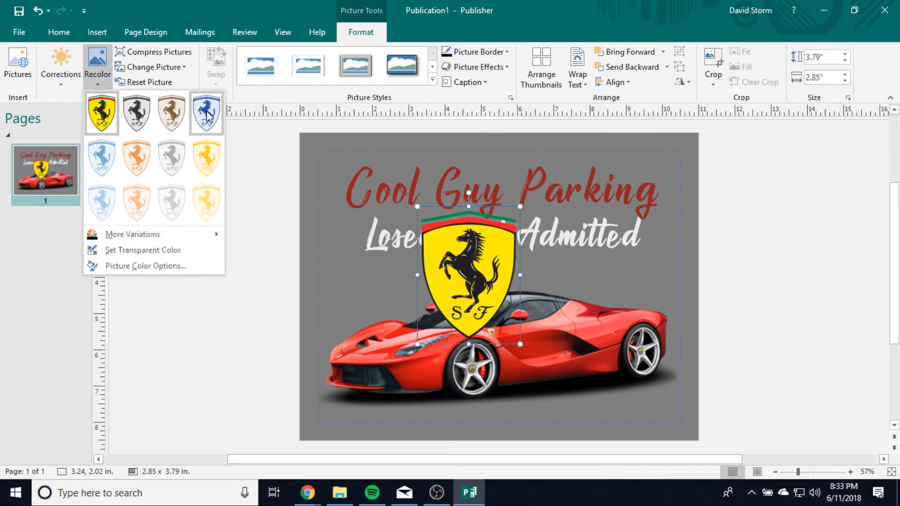
click(172, 112)
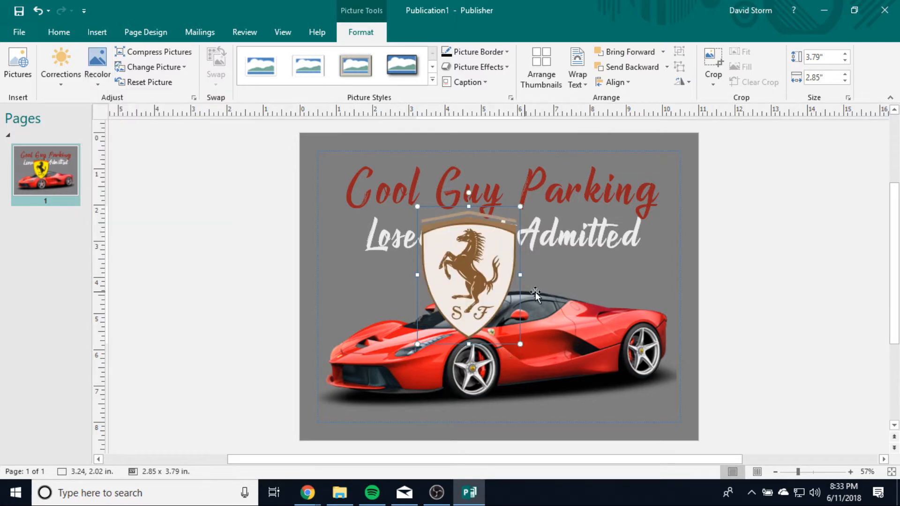
click(100, 71)
click(137, 112)
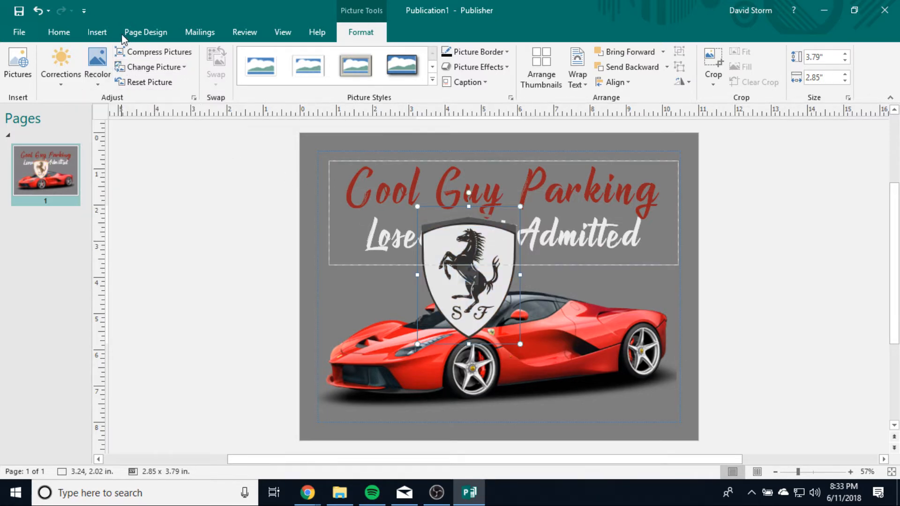
click(106, 76)
click(100, 113)
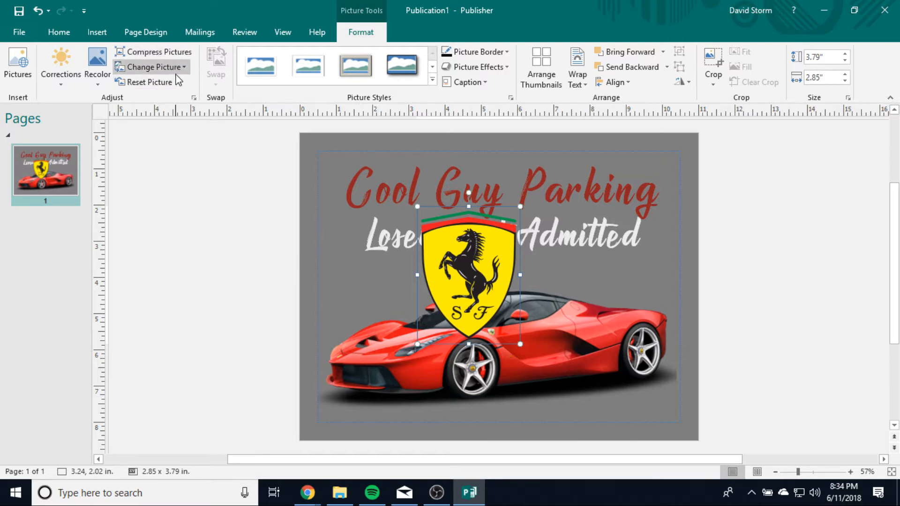
click(181, 69)
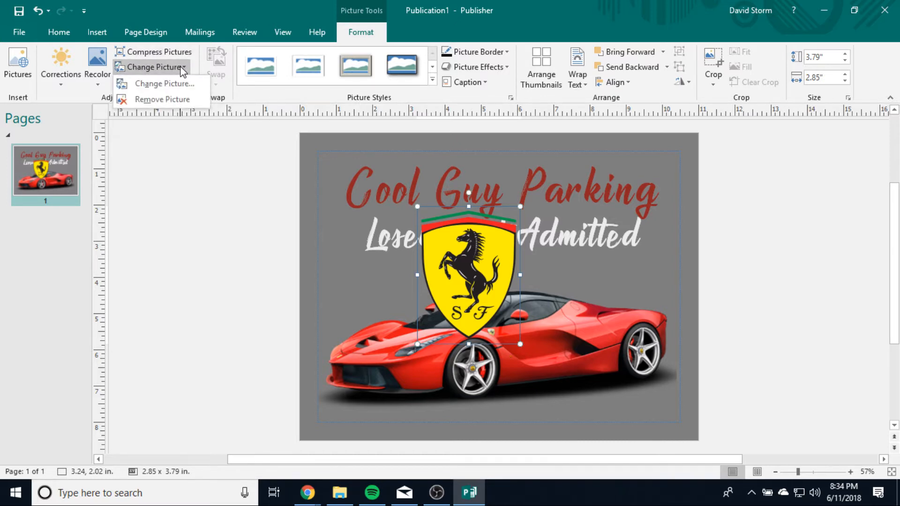
click(164, 86)
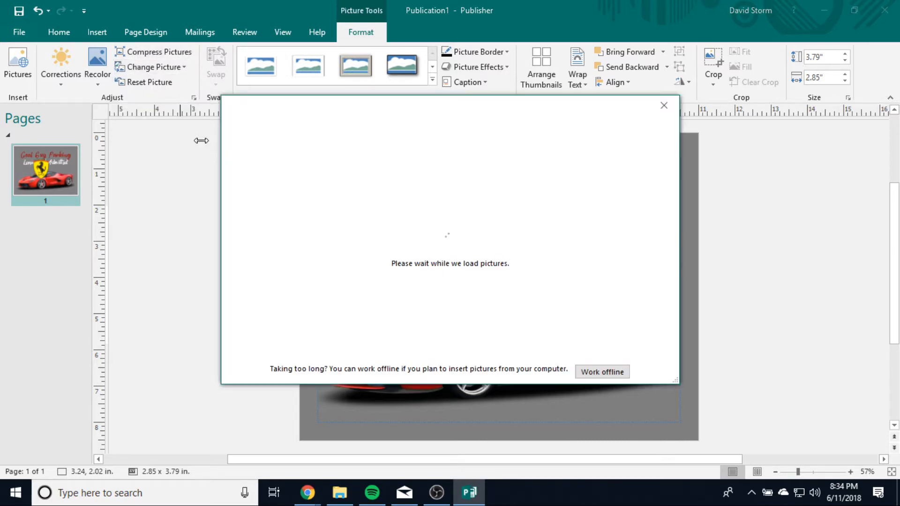
click(663, 106)
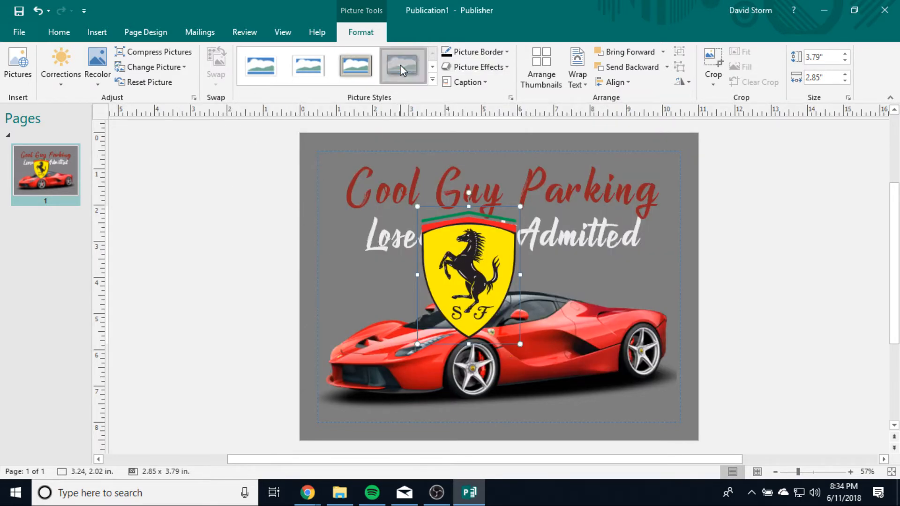
Try a framed picture style on the logo
click(359, 71)
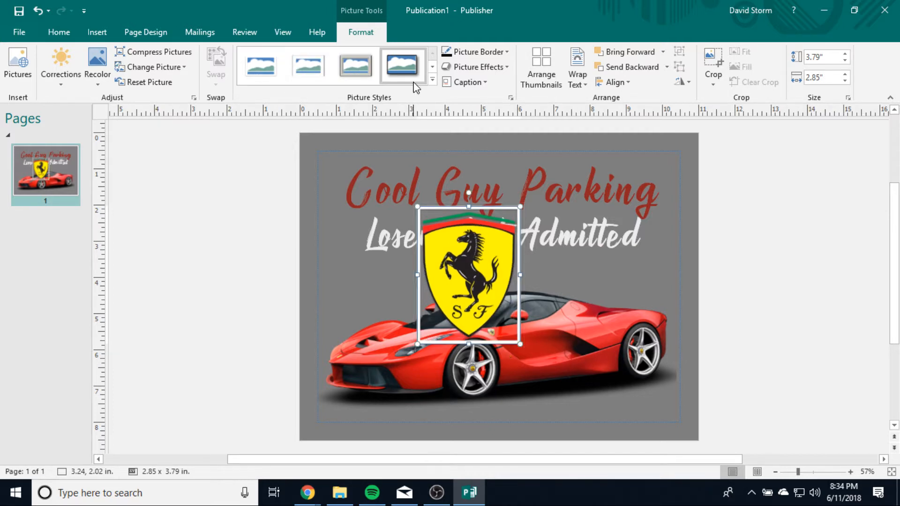
click(808, 281)
click(423, 207)
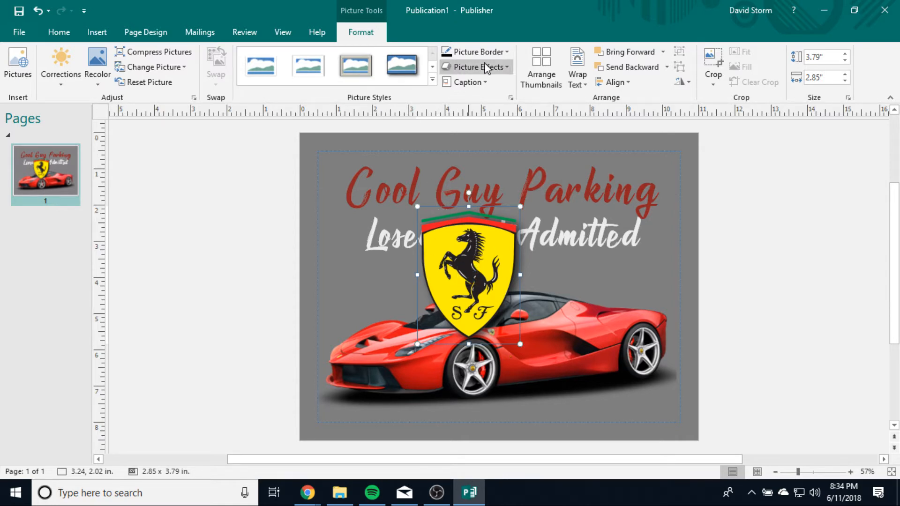
Give the logo an outer offset shadow and move it over the car's rear wheel, at about 7.31, 3.71 in
click(508, 69)
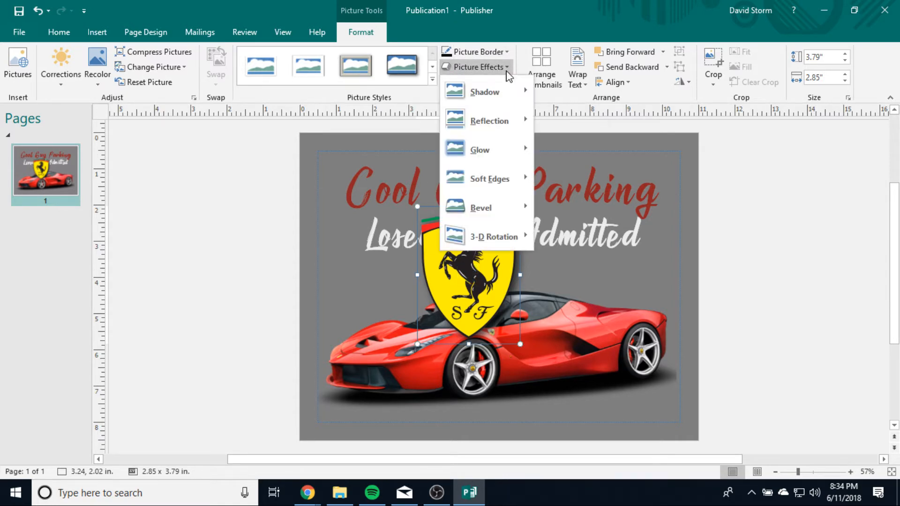
mouse_move(496, 96)
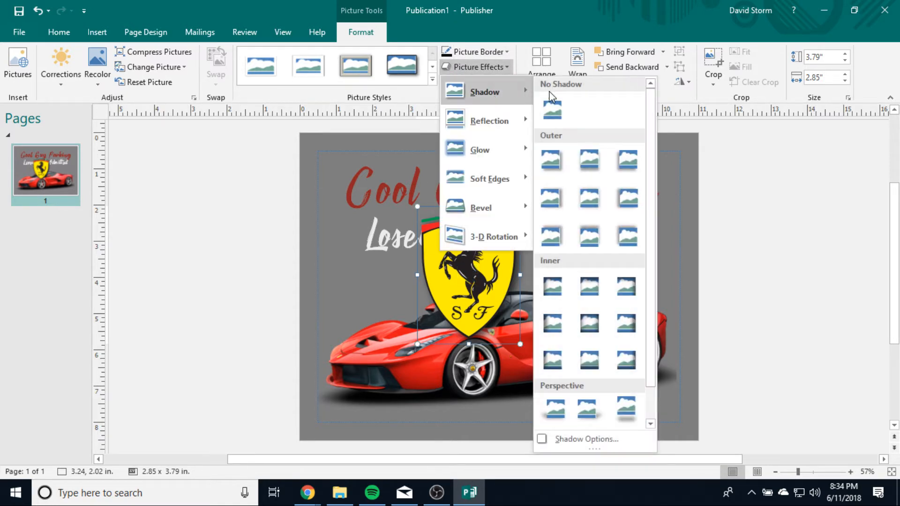
click(624, 239)
drag(461, 283, 608, 347)
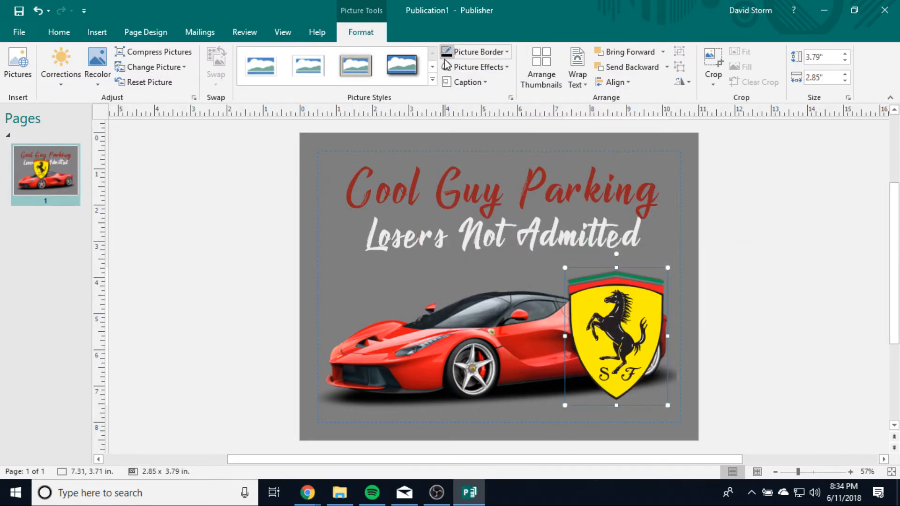
Give the logo a perspective shadow falling to its lower right, and shift it toward the car's middle at about 5.85, 3.64 in
click(475, 51)
click(471, 52)
click(496, 68)
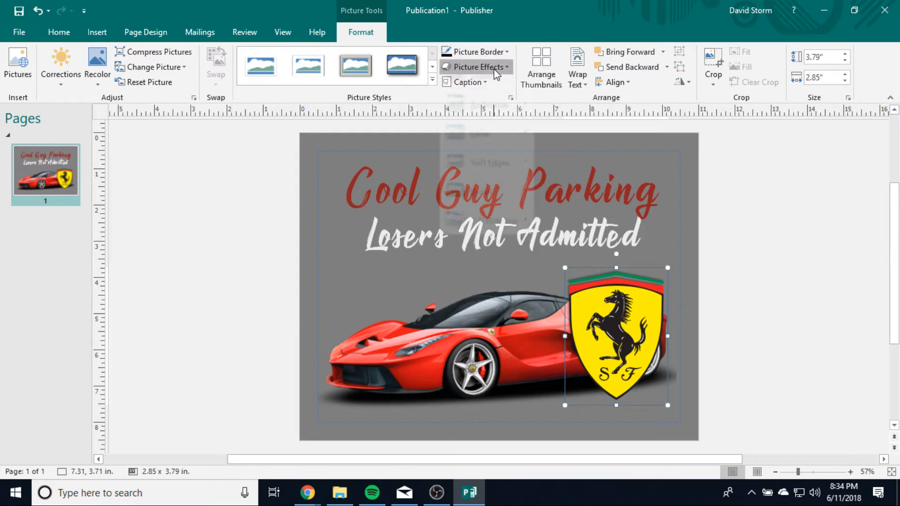
mouse_move(491, 94)
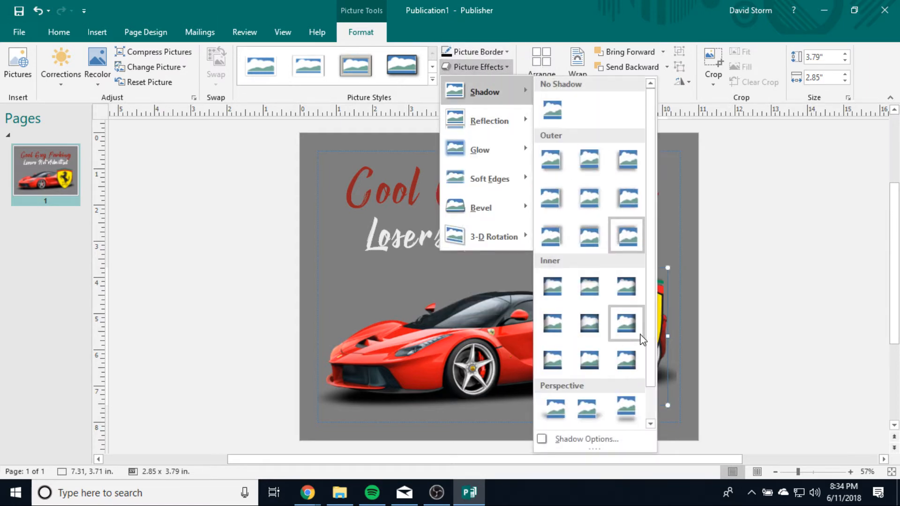
scroll(614, 336, down, 1)
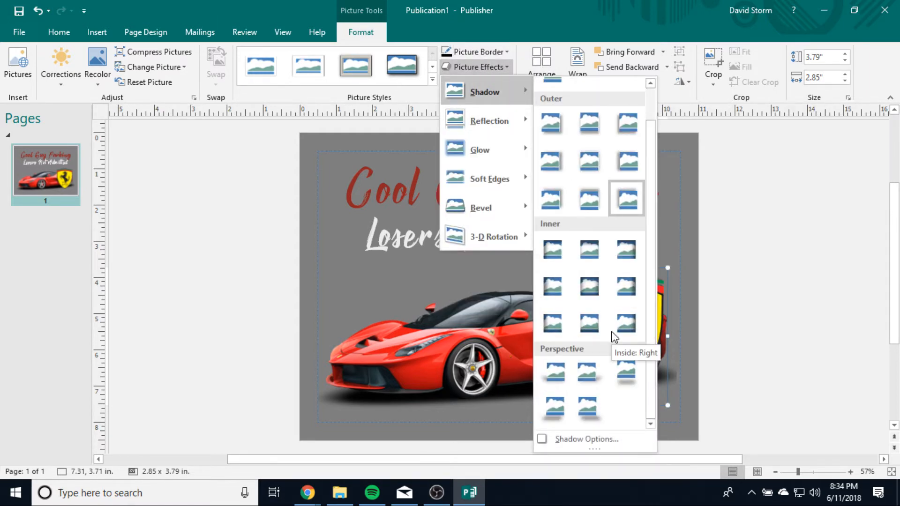
click(590, 414)
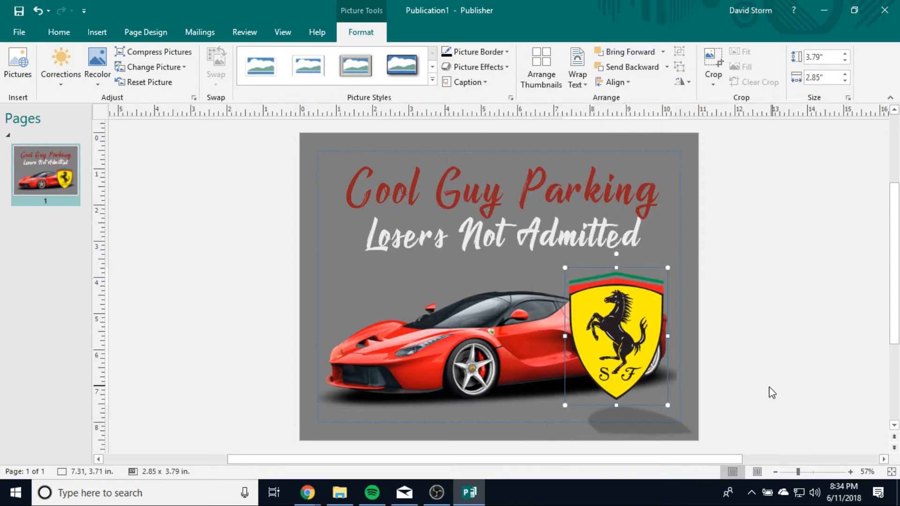
drag(645, 385, 569, 367)
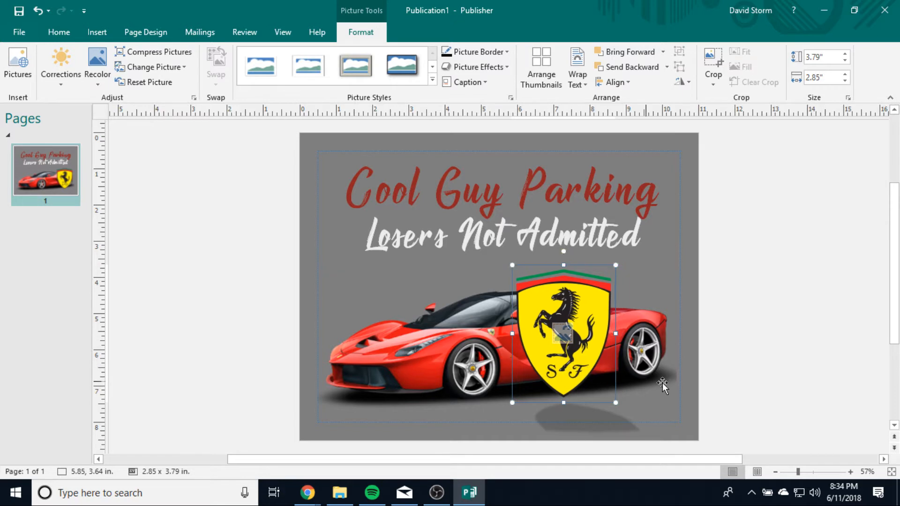
click(769, 355)
click(574, 359)
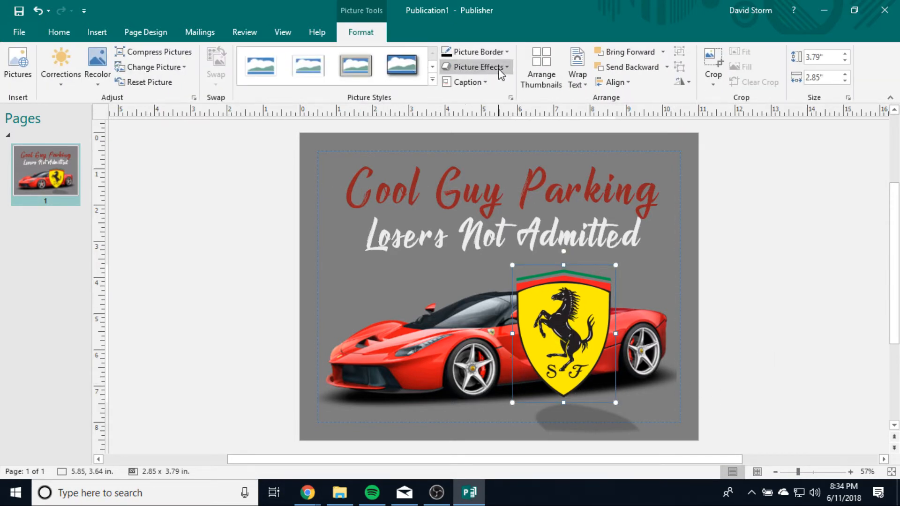
Add a soft gray glow around the logo and clear the selection
click(487, 69)
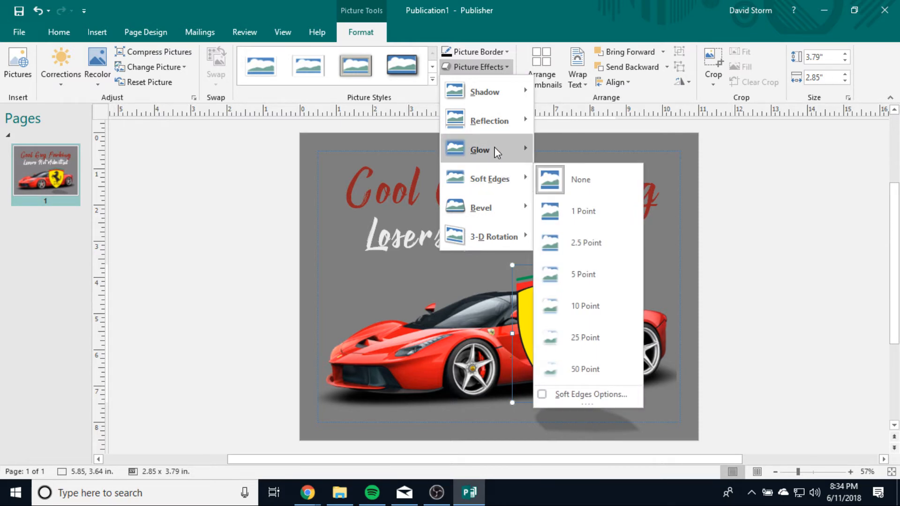
mouse_move(525, 151)
click(653, 271)
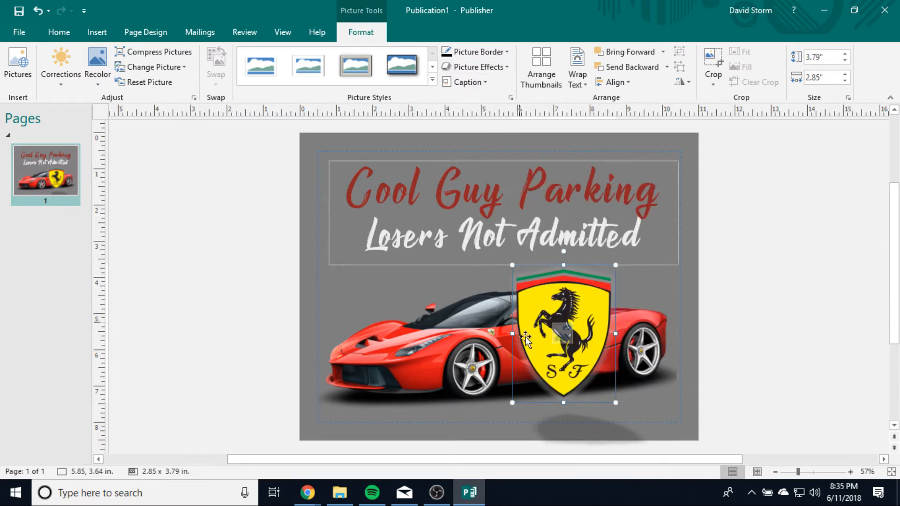
click(779, 365)
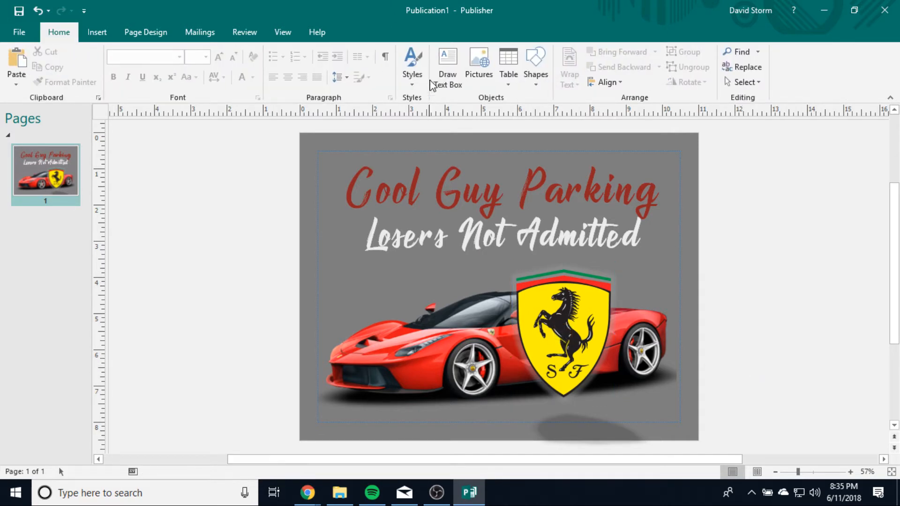
double_click(572, 347)
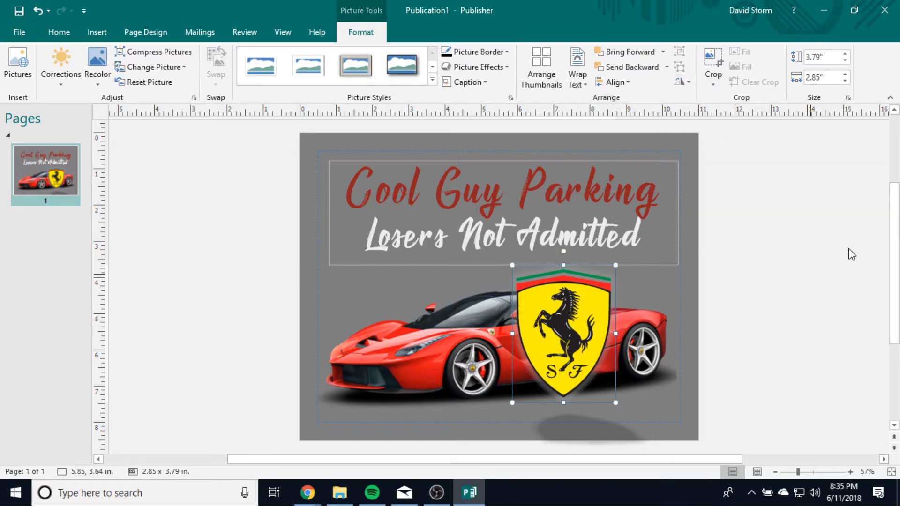
click(812, 249)
Shrink the logo to about 1.34 x 1.78 in. and place it just in front of the car's rear wheel, at about 7.36, 5.65 in
click(97, 32)
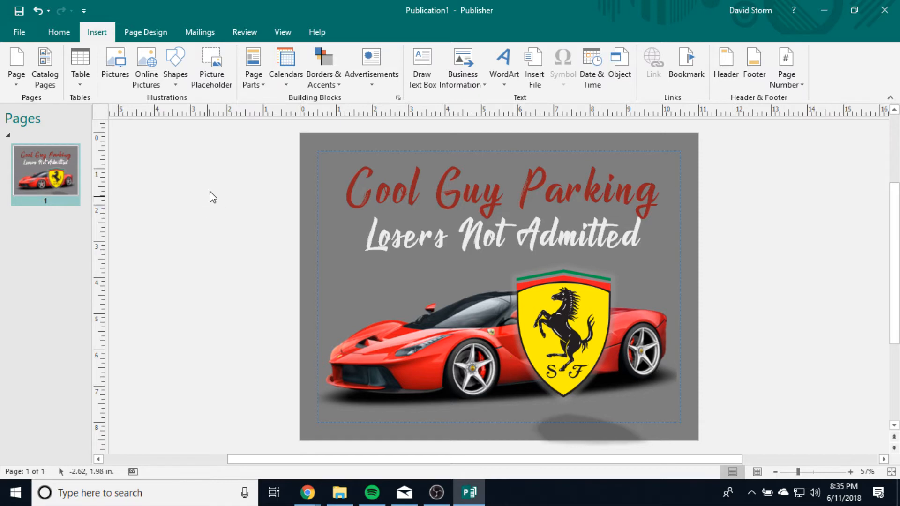
click(145, 32)
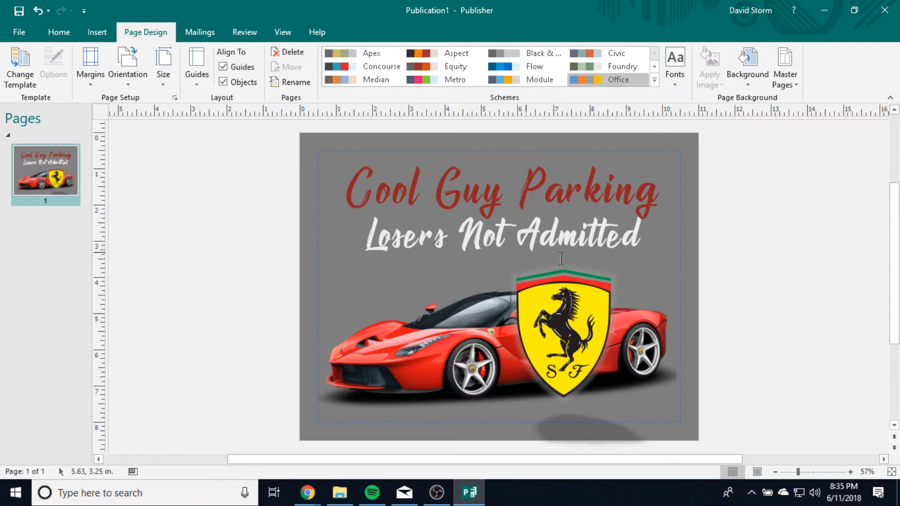
click(517, 279)
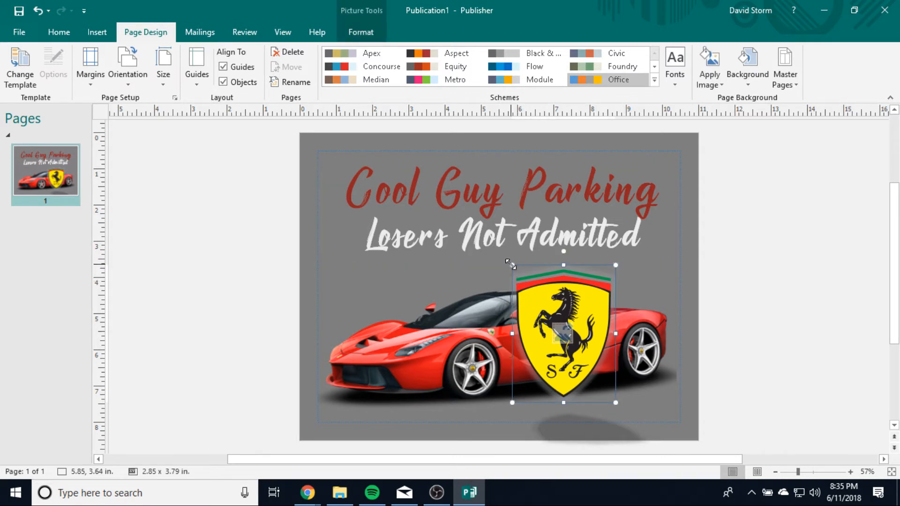
drag(566, 362, 604, 382)
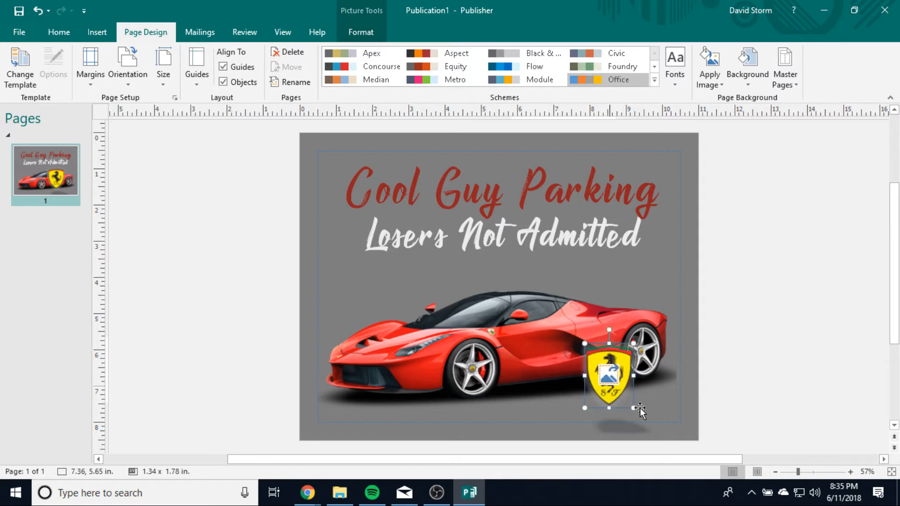
click(792, 412)
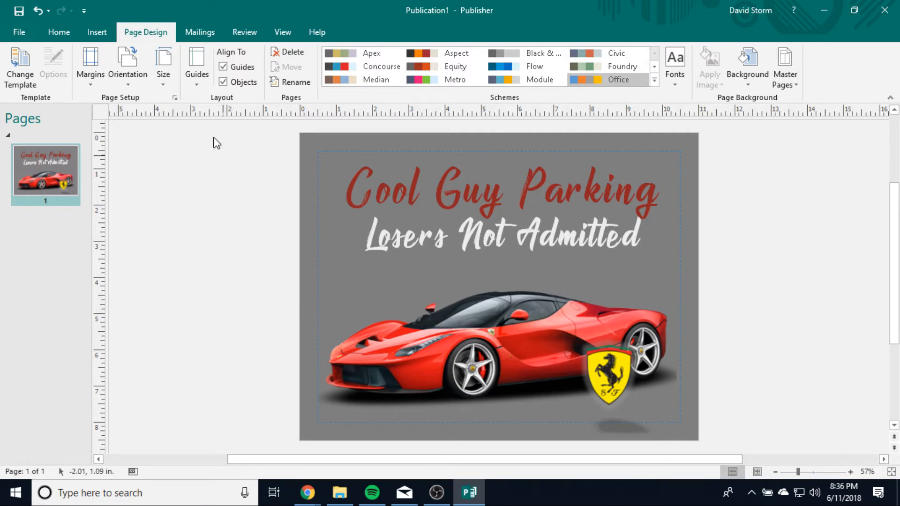
Examine the Save As locations and the file name and type settings for the Documents folder, without saving
click(20, 32)
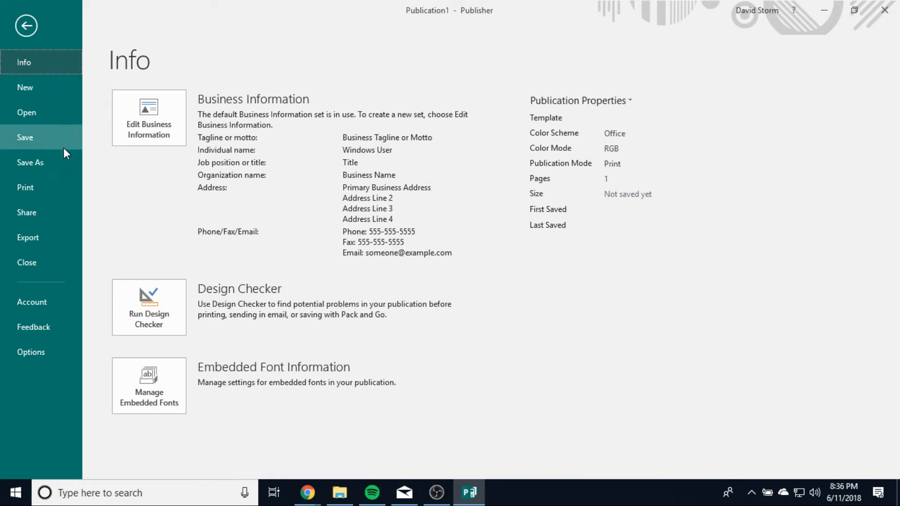
click(50, 143)
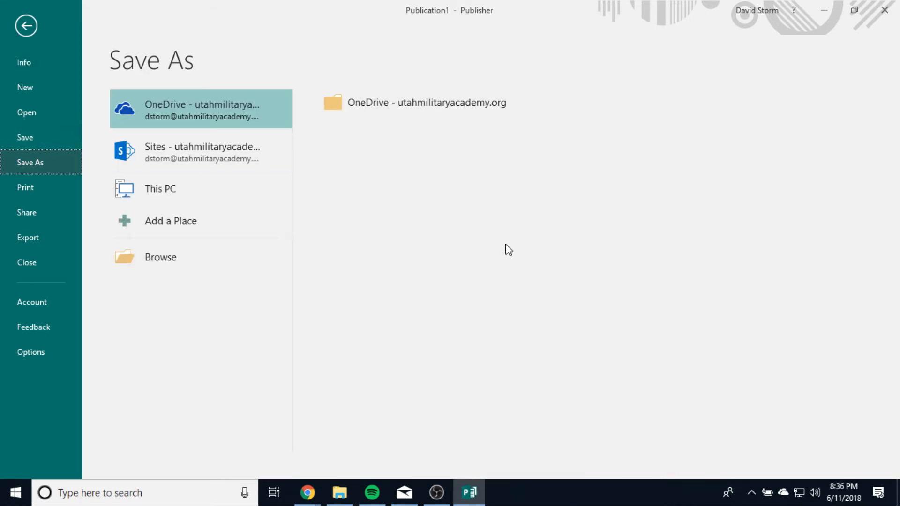
click(191, 258)
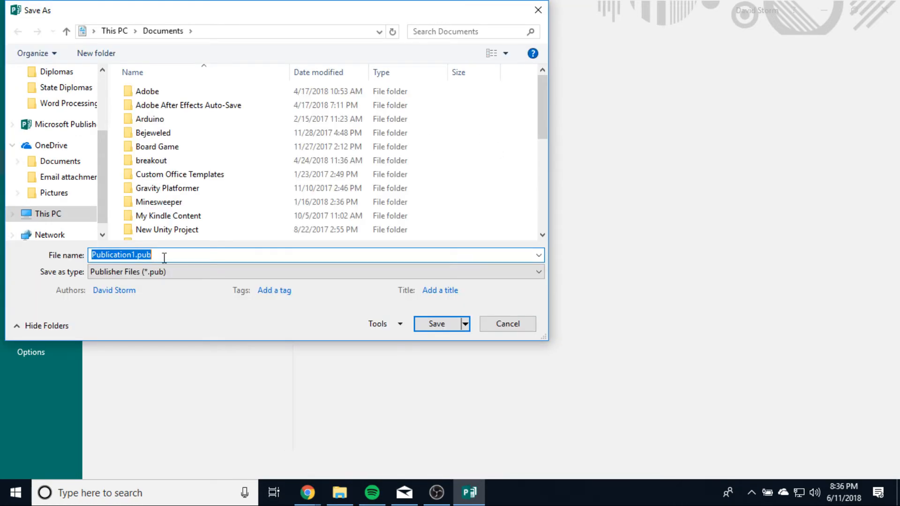
click(188, 274)
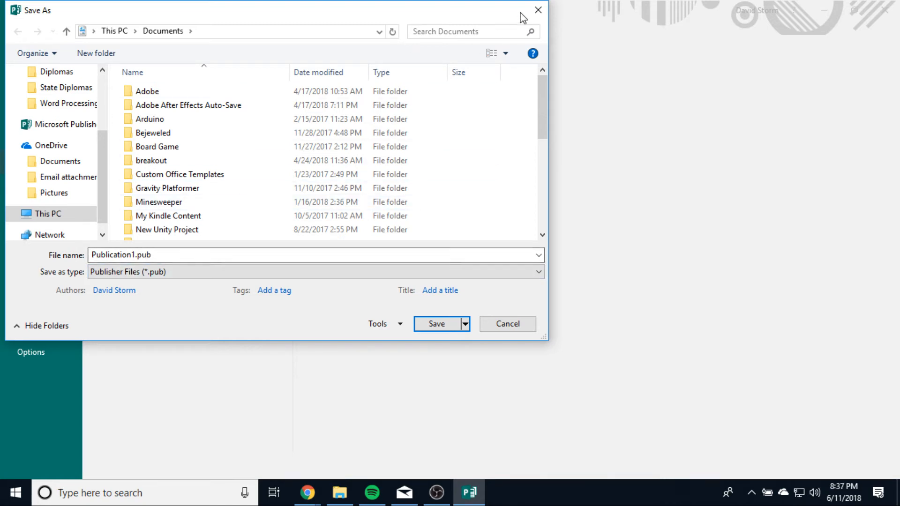
click(537, 11)
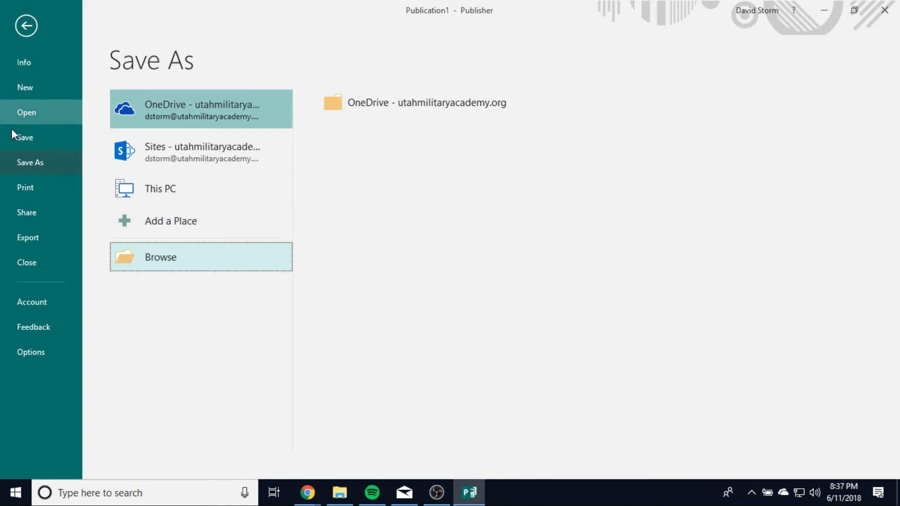
Start exporting the sign as a PDF document and name the file CoolGuy.pdf
click(36, 242)
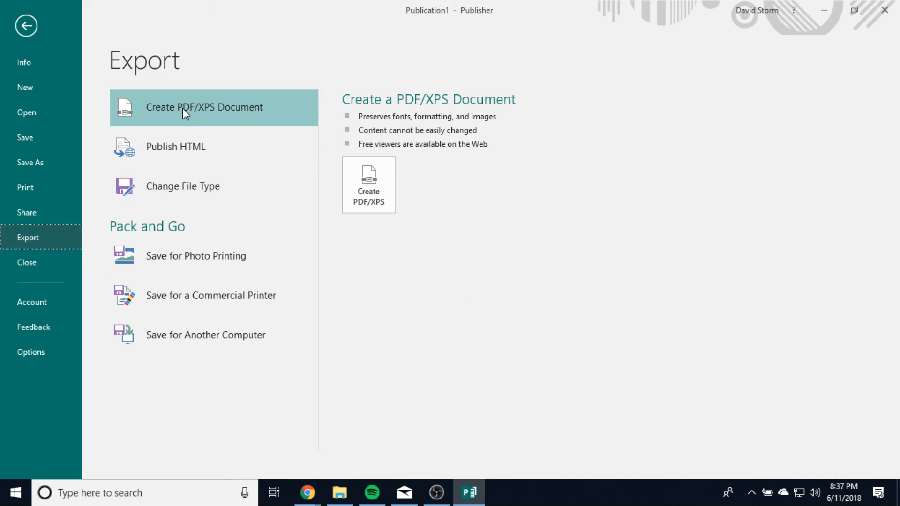
click(372, 190)
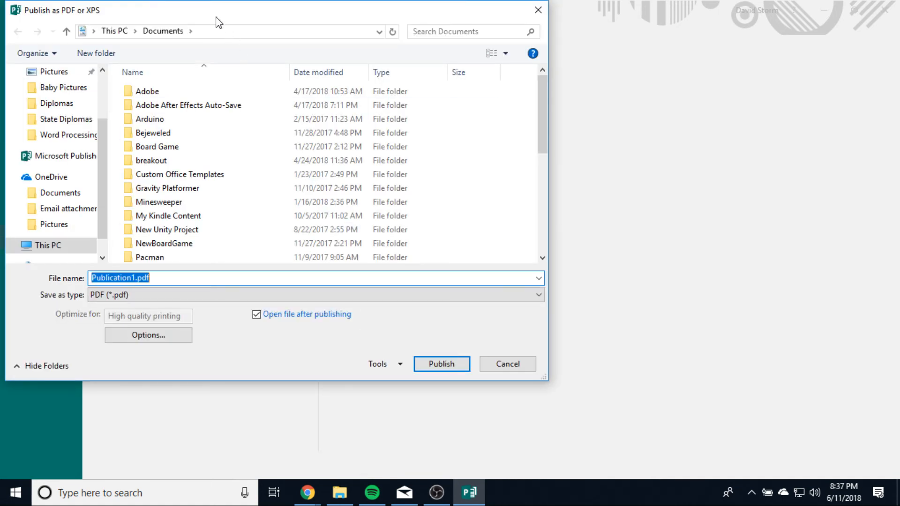
drag(203, 20, 388, 70)
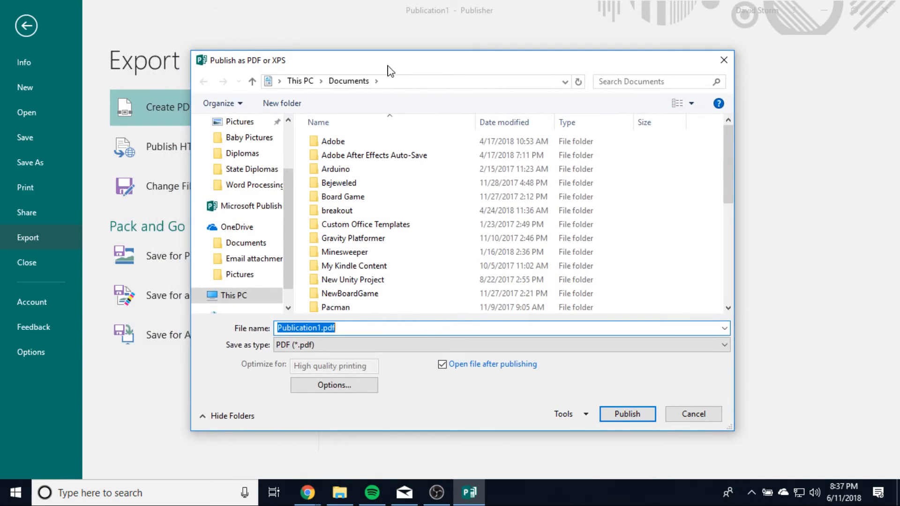
click(321, 327)
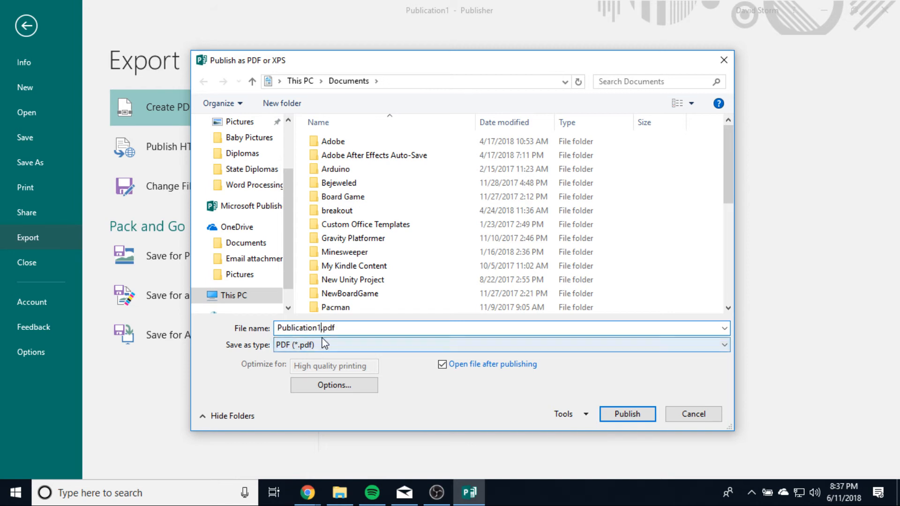
drag(321, 328, 245, 329)
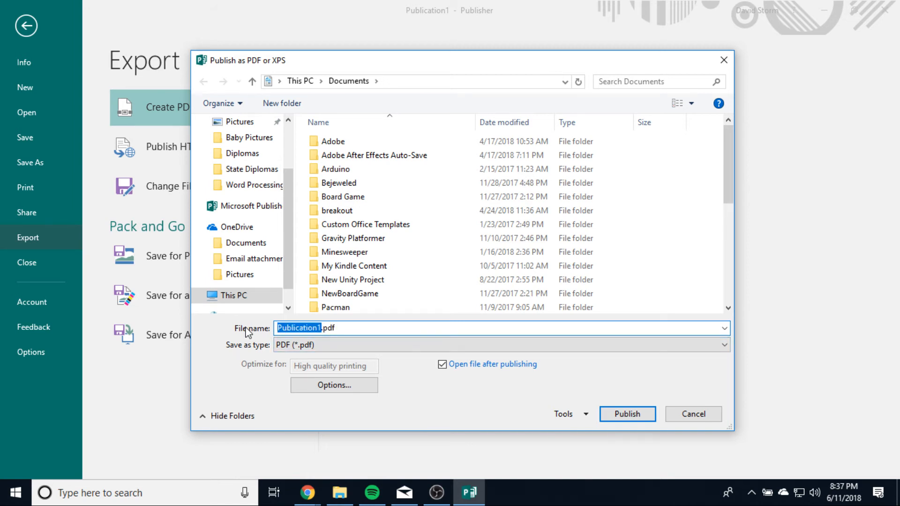
text(CoolGuy)
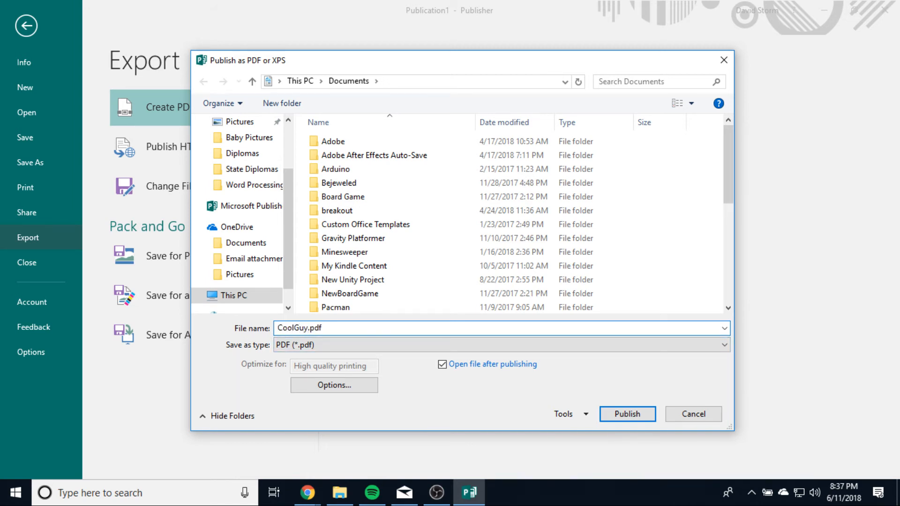
Publish the PDF to the Desktop, keeping the High quality printing option and opening the file after publishing
scroll(234, 285, down, 1)
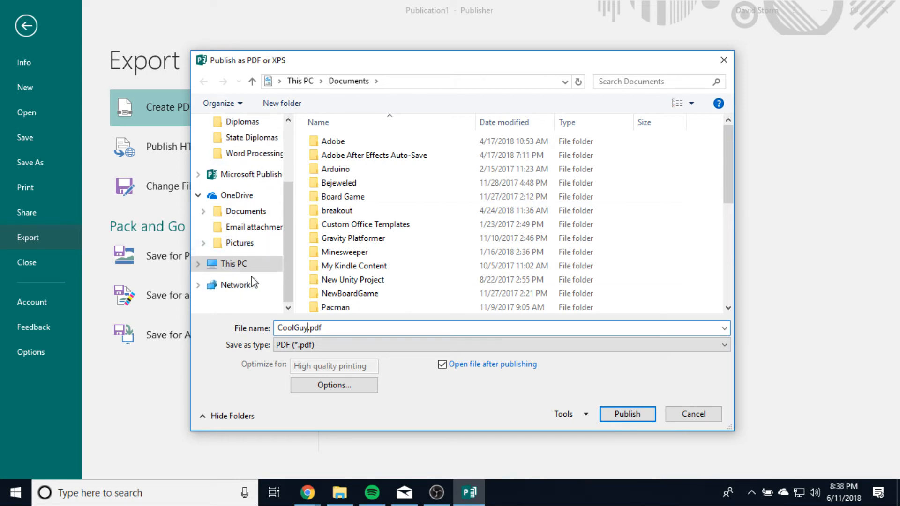
scroll(254, 283, up, 3)
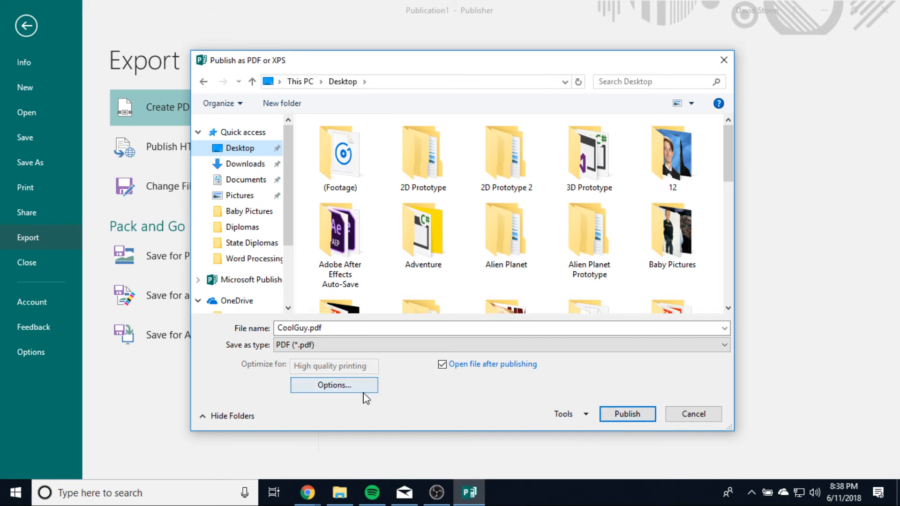
click(346, 387)
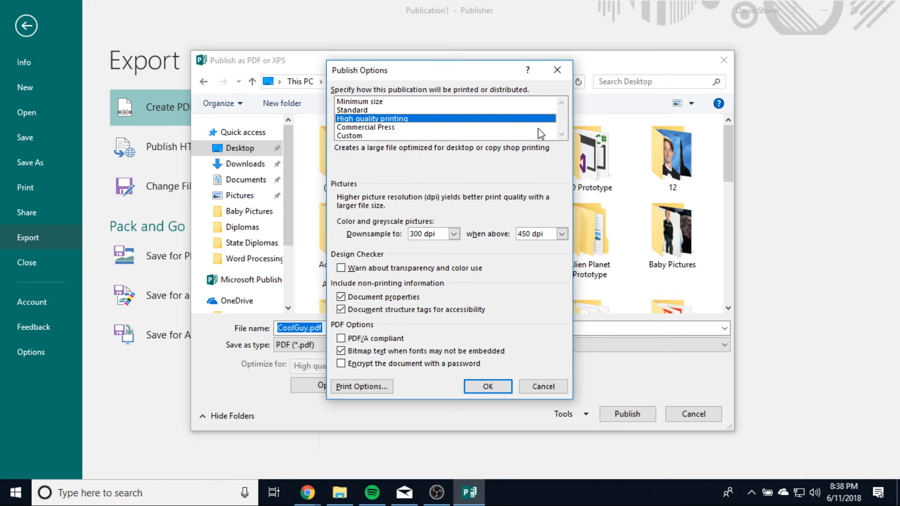
click(556, 70)
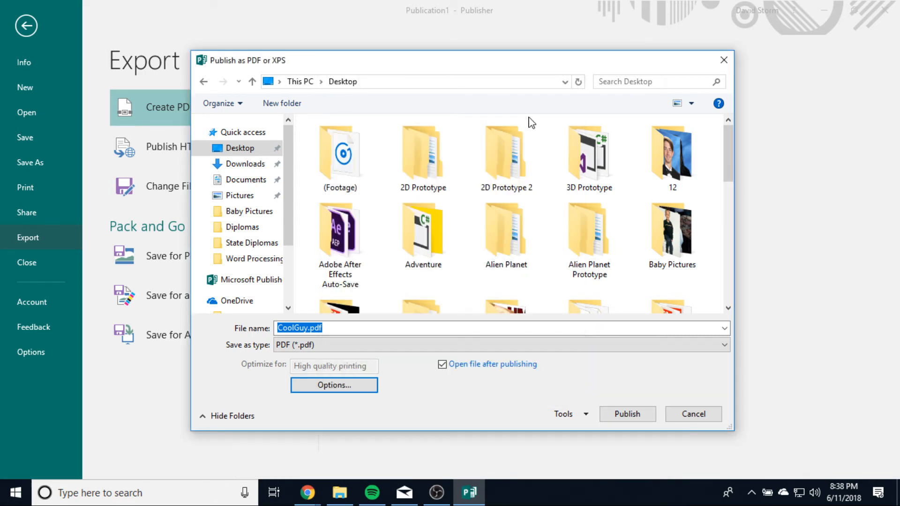
click(628, 415)
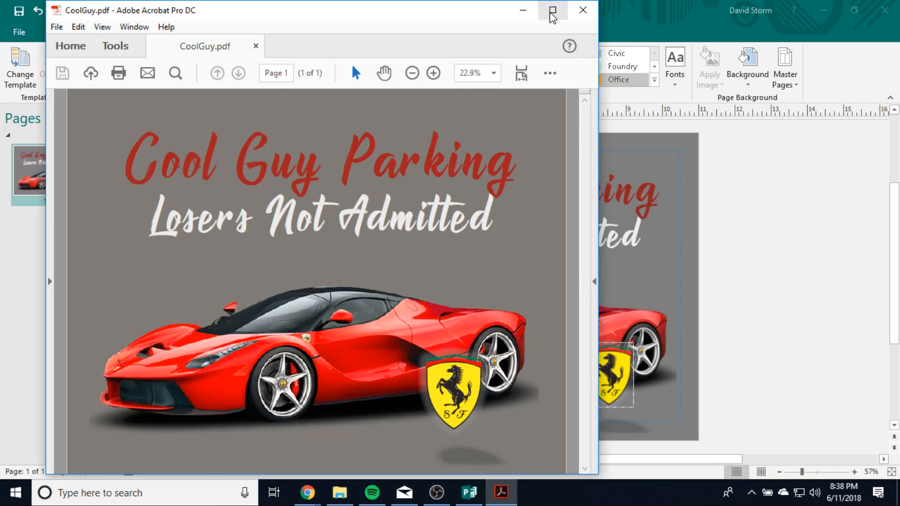
Examine the published CoolGuy.pdf in Adobe Acrobat, both maximized and in a smaller window, and close it
click(552, 10)
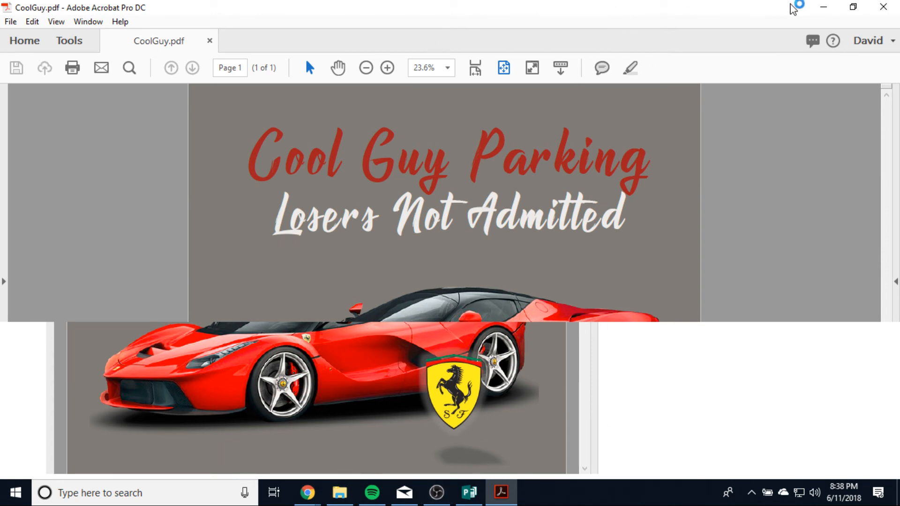
click(853, 7)
drag(395, 12, 519, 11)
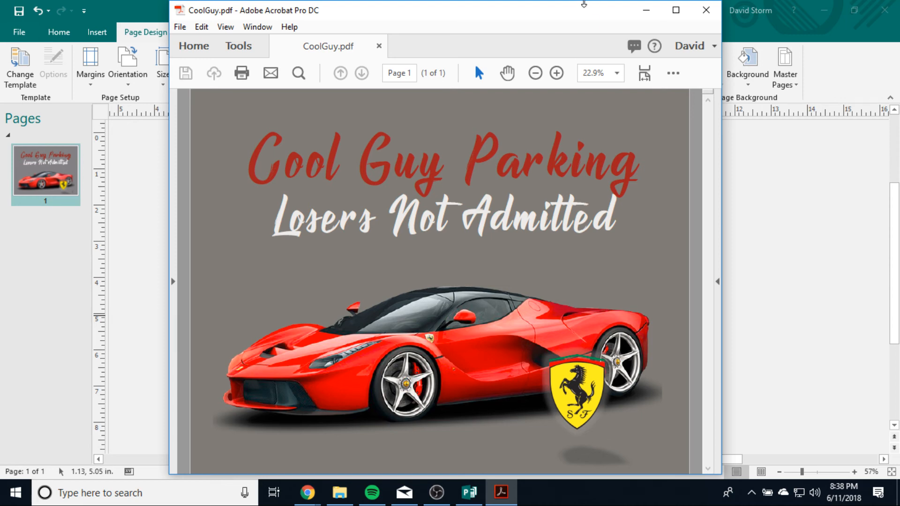
click(706, 10)
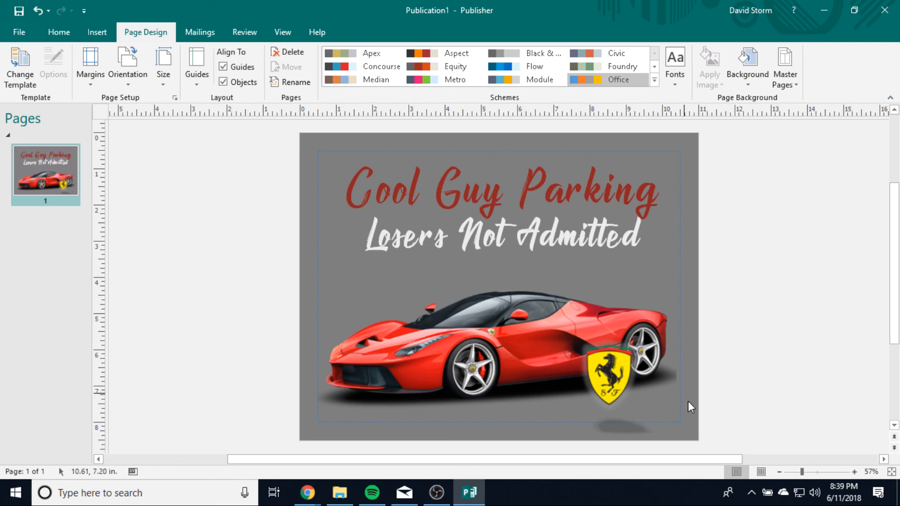
click(437, 499)
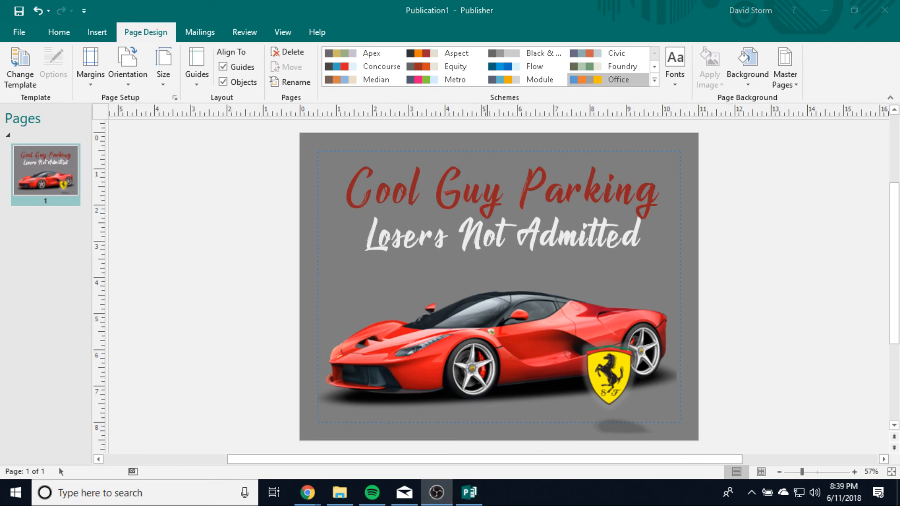